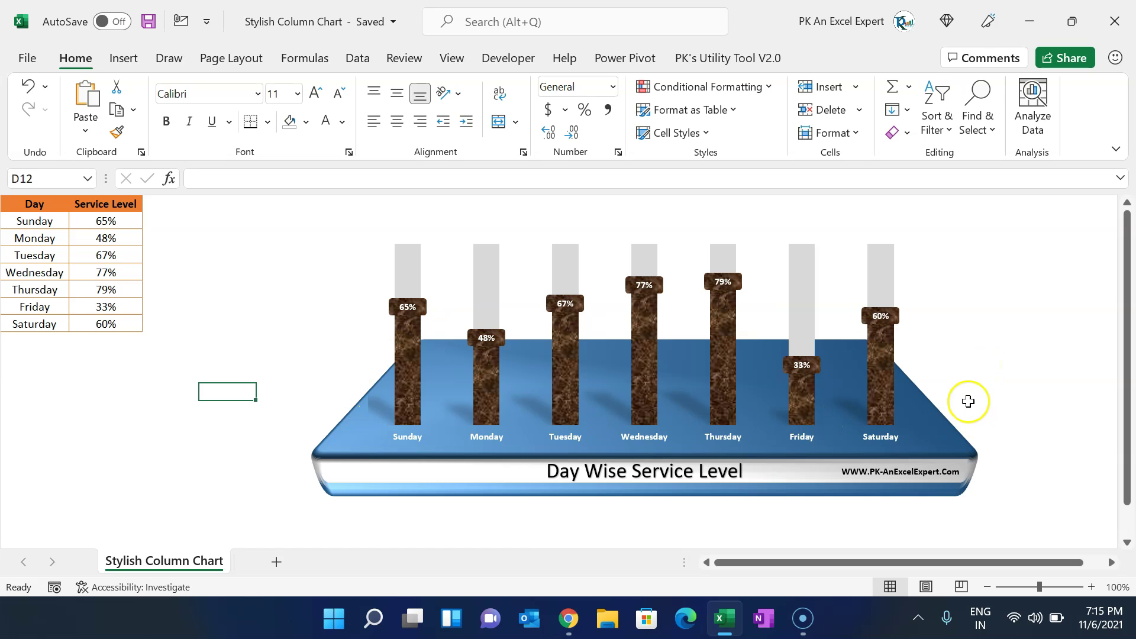
Step: Inspect the Day and Service Level table and the RANDBETWEEN formula behind its values
{"action": "left_click", "coordinate": [105, 442]}
{"action": "left_click_drag", "start_coordinate": [33, 203], "coordinate": [37, 321]}
{"action": "left_click", "coordinate": [41, 208]}
{"action": "left_click", "coordinate": [112, 203]}
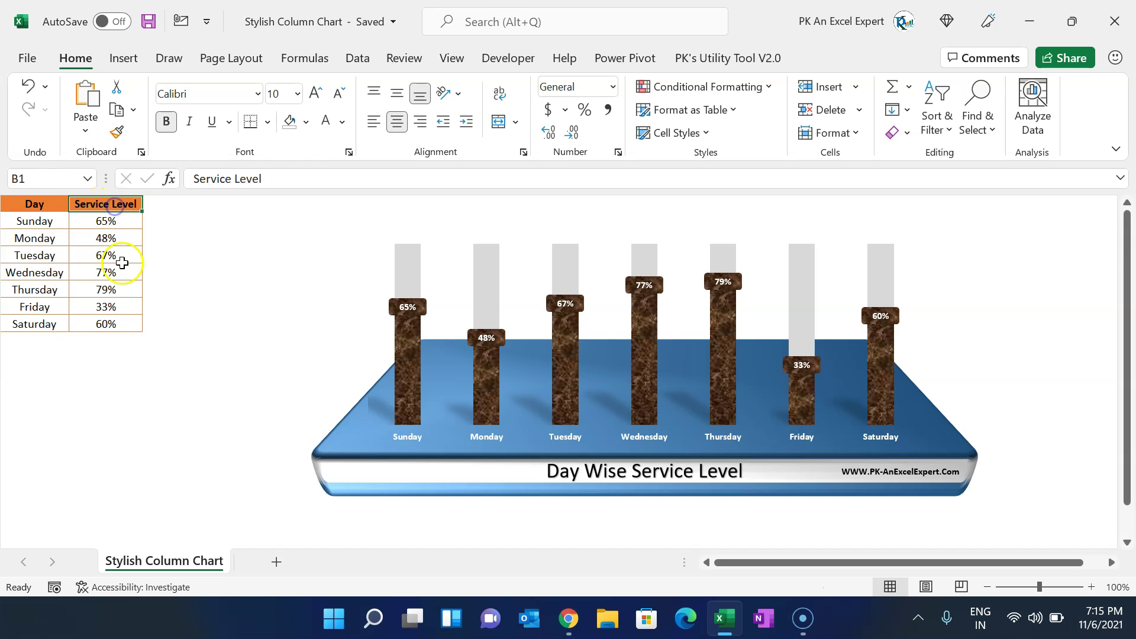
{"action": "left_click", "coordinate": [111, 301]}
{"action": "left_click", "coordinate": [113, 237]}
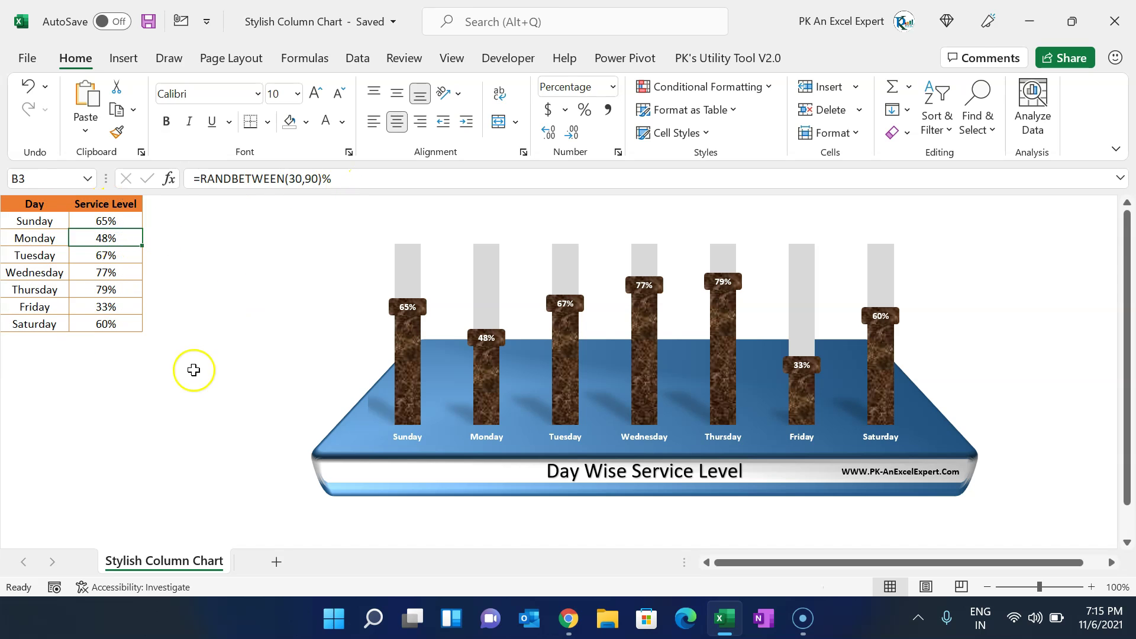
{"action": "left_click", "coordinate": [124, 434]}
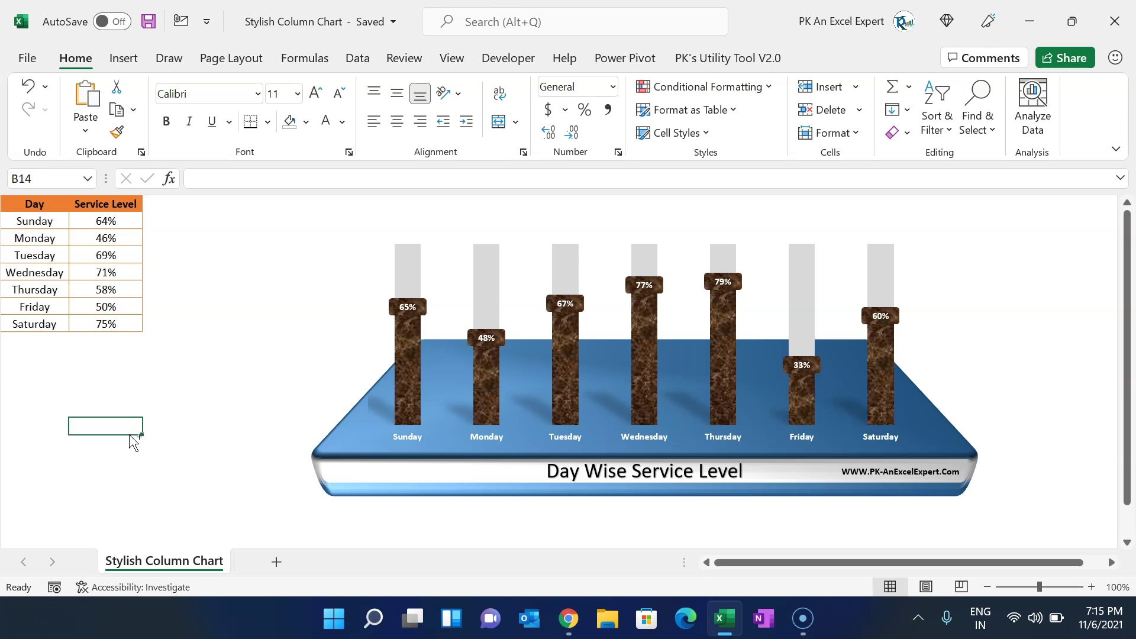
Step: Recalculate the random values twice with F9, then select the Day and Service Level table
{"action": "key", "text": "F9"}
{"action": "key", "text": "F9"}
{"action": "key", "text": "F9"}
{"action": "key", "text": "F9"}
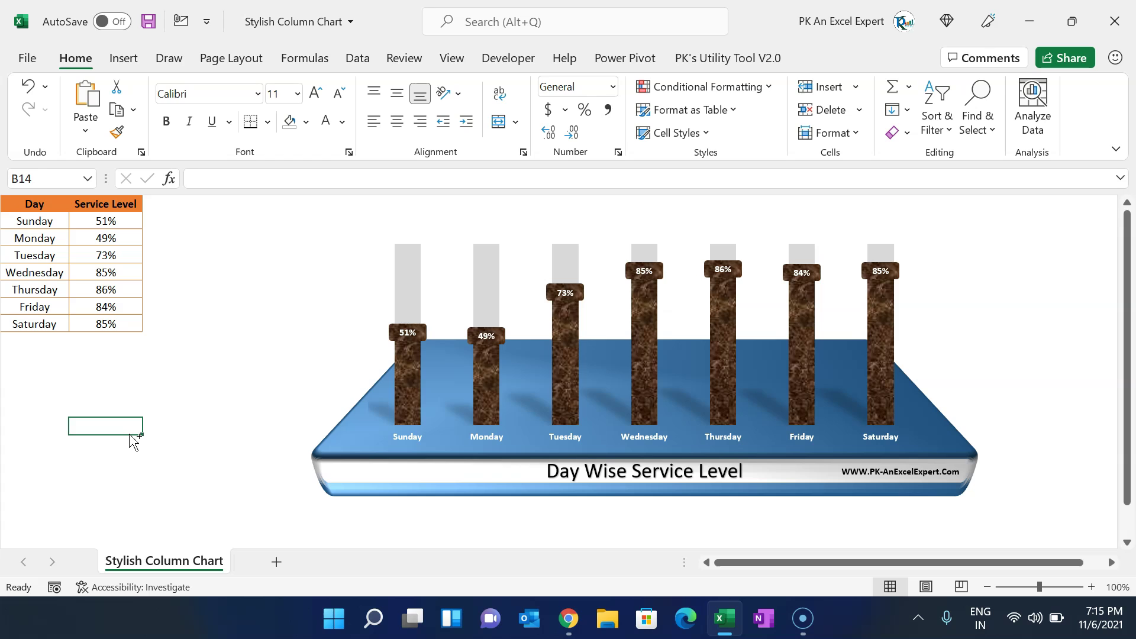
{"action": "key", "text": "F9"}
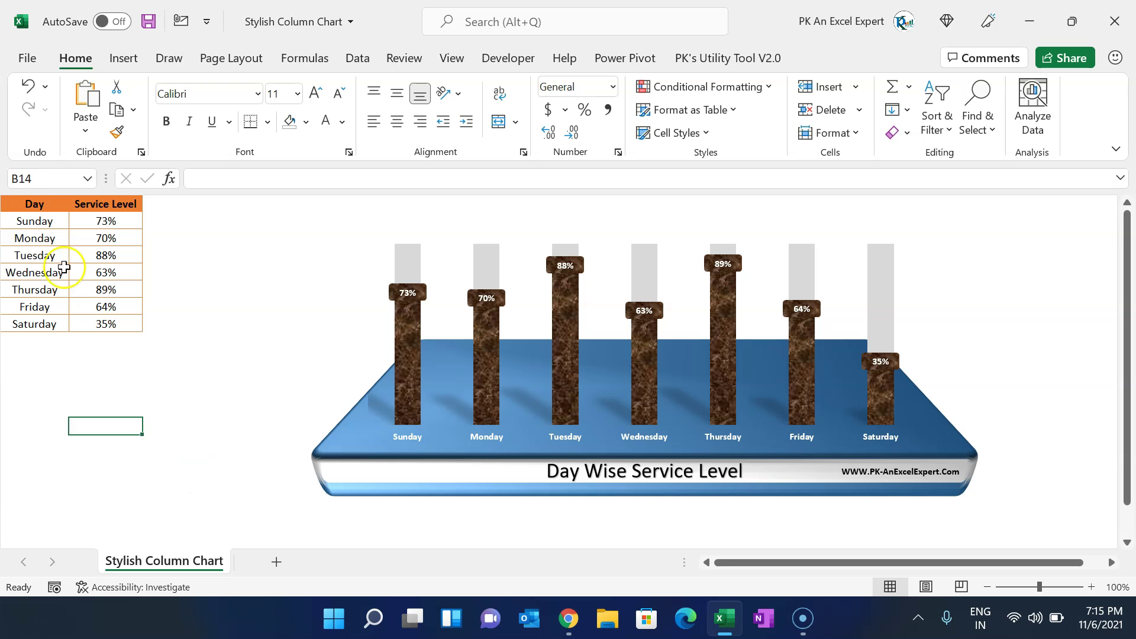
{"action": "left_click_drag", "start_coordinate": [23, 202], "coordinate": [101, 323]}
Step: Copy the table, add Sheet2, paste it at A1 and autofit column B
{"action": "key", "text": "ctrl+c"}
{"action": "key", "text": "ctrl+q"}
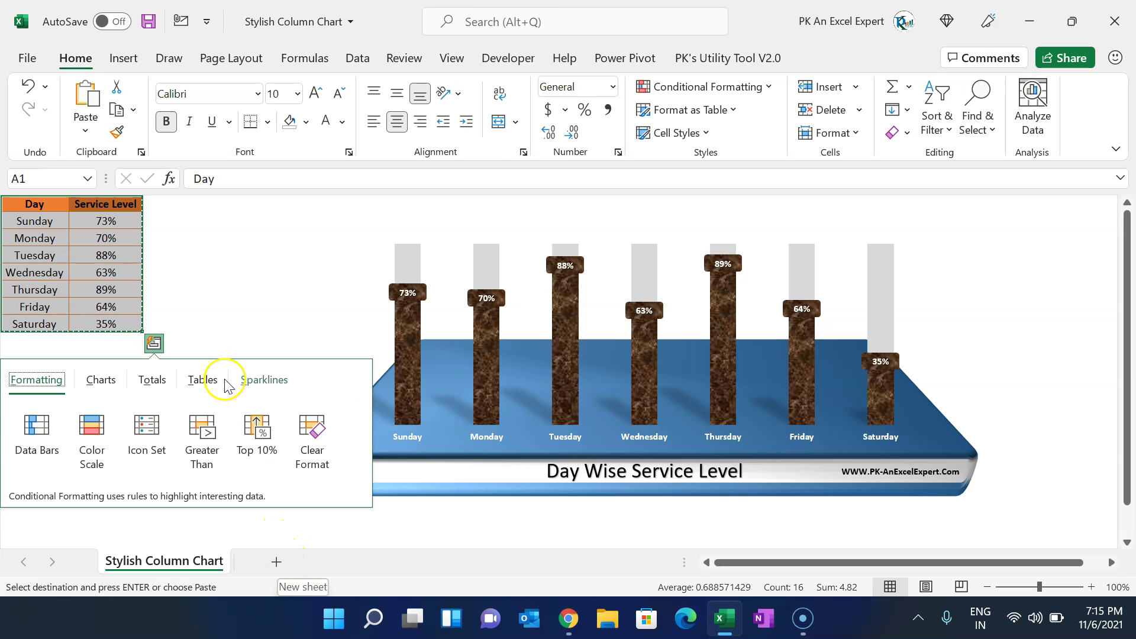
{"action": "left_click", "coordinate": [276, 561]}
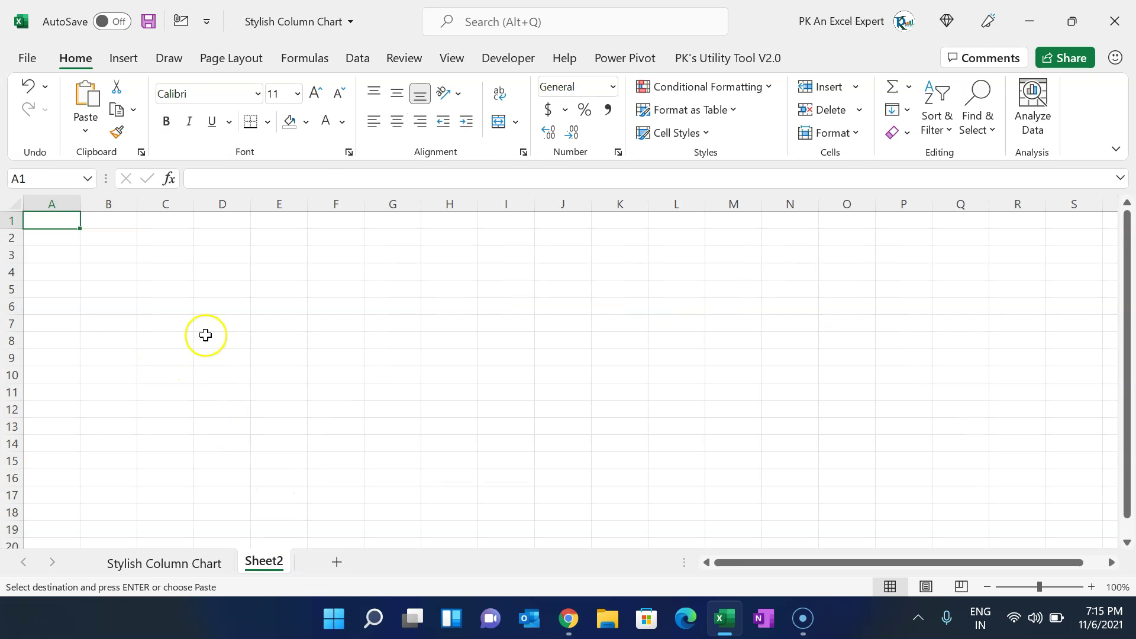
{"action": "key", "text": "Return"}
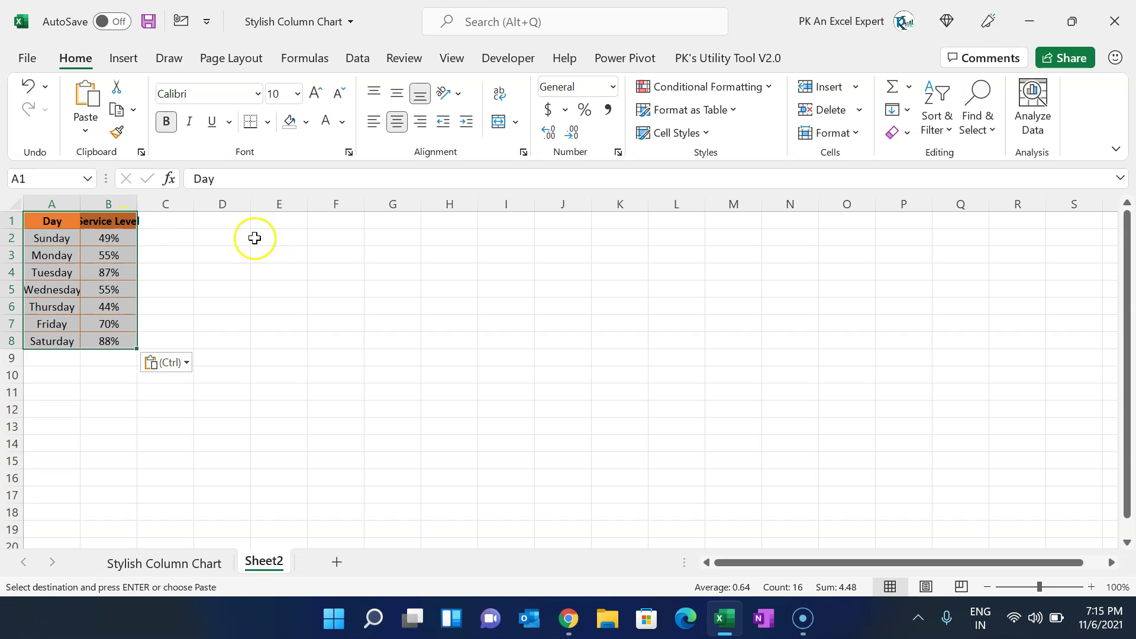
{"action": "double_click", "coordinate": [137, 204]}
{"action": "left_click", "coordinate": [291, 262]}
Step: Add a 'Max Value' header in C1 and widen column C
{"action": "left_click", "coordinate": [174, 221]}
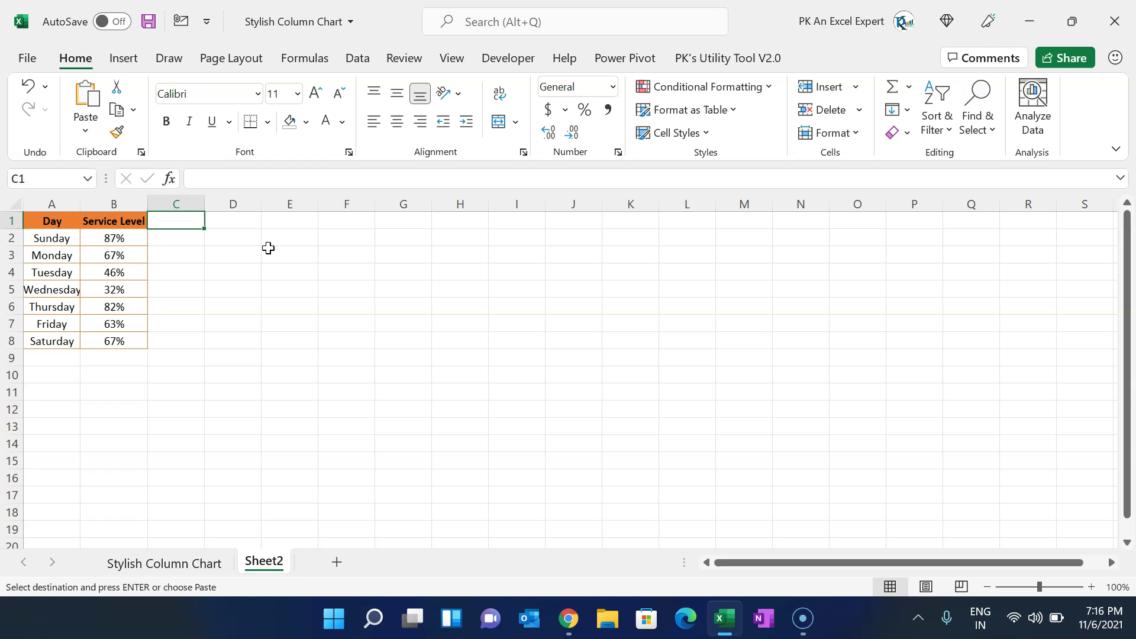
{"action": "type", "text": "Max Value"}
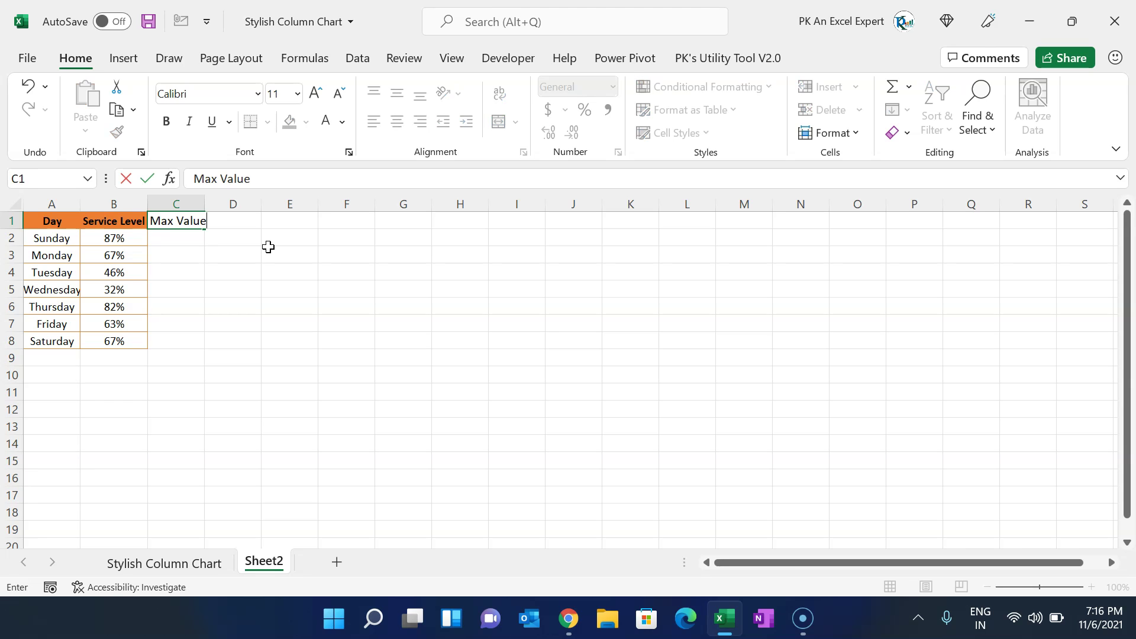
{"action": "key", "text": "Return"}
{"action": "left_click_drag", "start_coordinate": [207, 203], "coordinate": [216, 204]}
Step: Enter 100% in C2 and fill it down to C8
{"action": "type", "text": "100"}
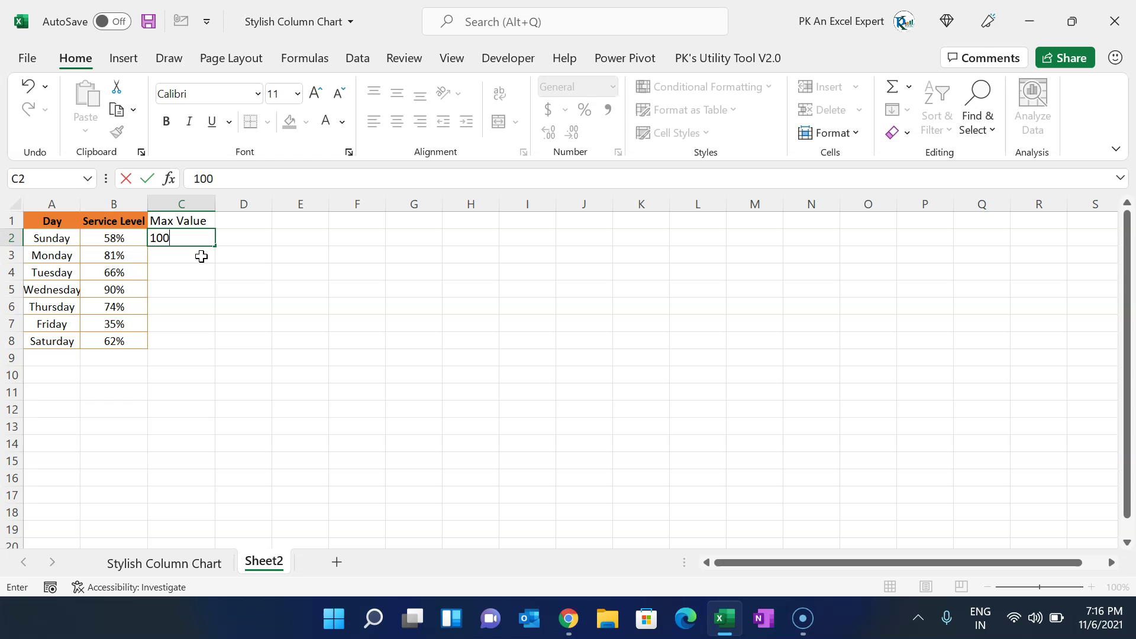
{"action": "type", "text": "%"}
{"action": "key", "text": "Return"}
{"action": "key", "text": "Left"}
{"action": "key", "text": "ctrl+Down"}
{"action": "key", "text": "Right"}
{"action": "key", "text": "ctrl+shift+Up"}
{"action": "key", "text": "ctrl+d"}
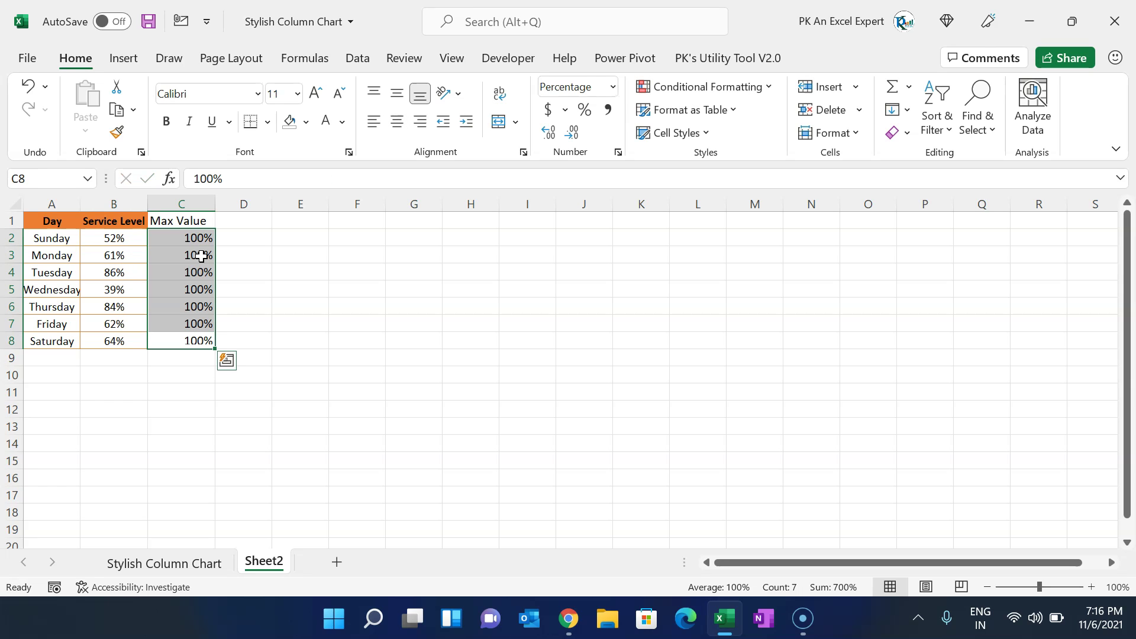
Step: Widen column B and check the Service Level and Max Value headers
{"action": "left_click", "coordinate": [190, 220]}
{"action": "left_click", "coordinate": [117, 232]}
{"action": "left_click_drag", "start_coordinate": [147, 204], "coordinate": [172, 204]}
{"action": "left_click", "coordinate": [155, 221]}
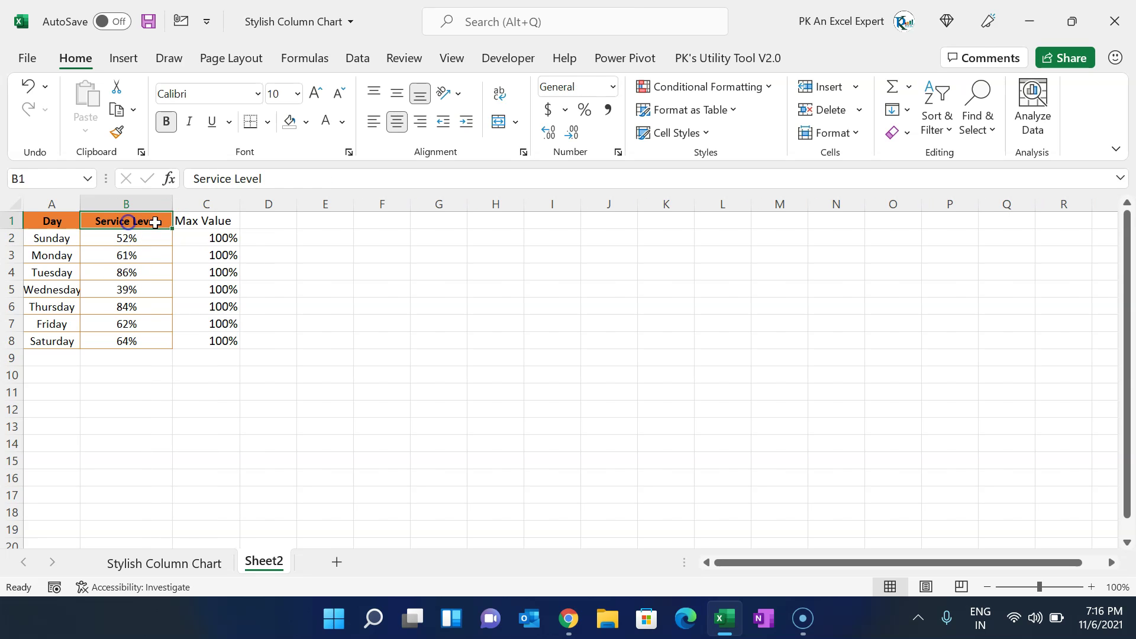
{"action": "left_click", "coordinate": [218, 224]}
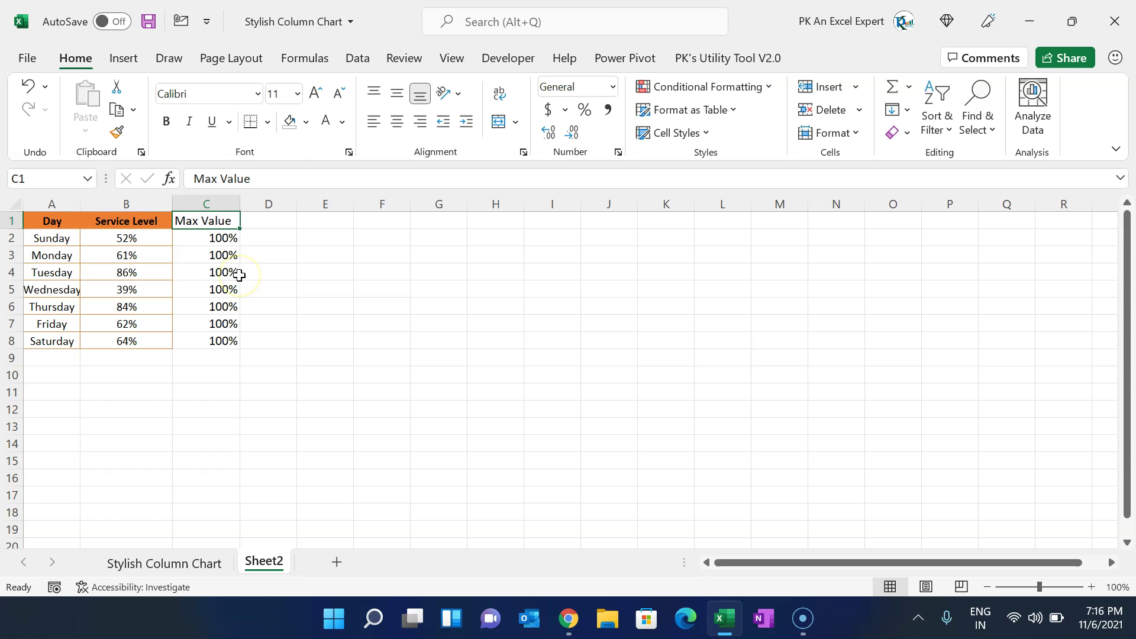
Step: Enter =MAX($B$2:$B$8) in C2 and fill it down to C8
{"action": "left_click", "coordinate": [221, 241]}
{"action": "type", "text": "=max"}
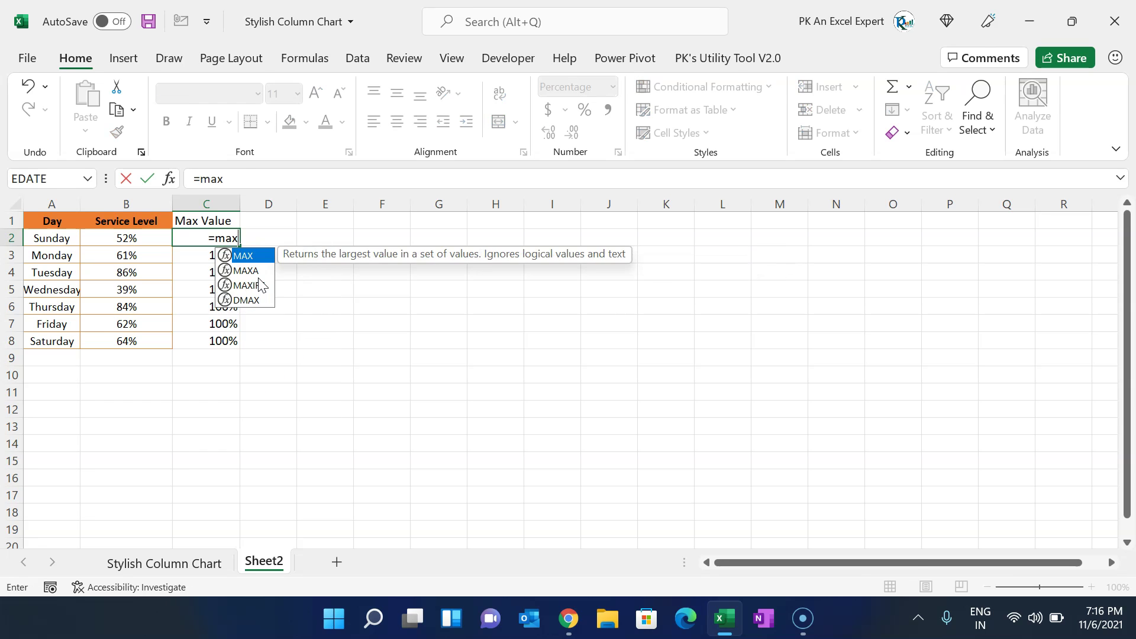
{"action": "key", "text": "Tab"}
{"action": "key", "text": "Left"}
{"action": "key", "text": "ctrl+shift+Down"}
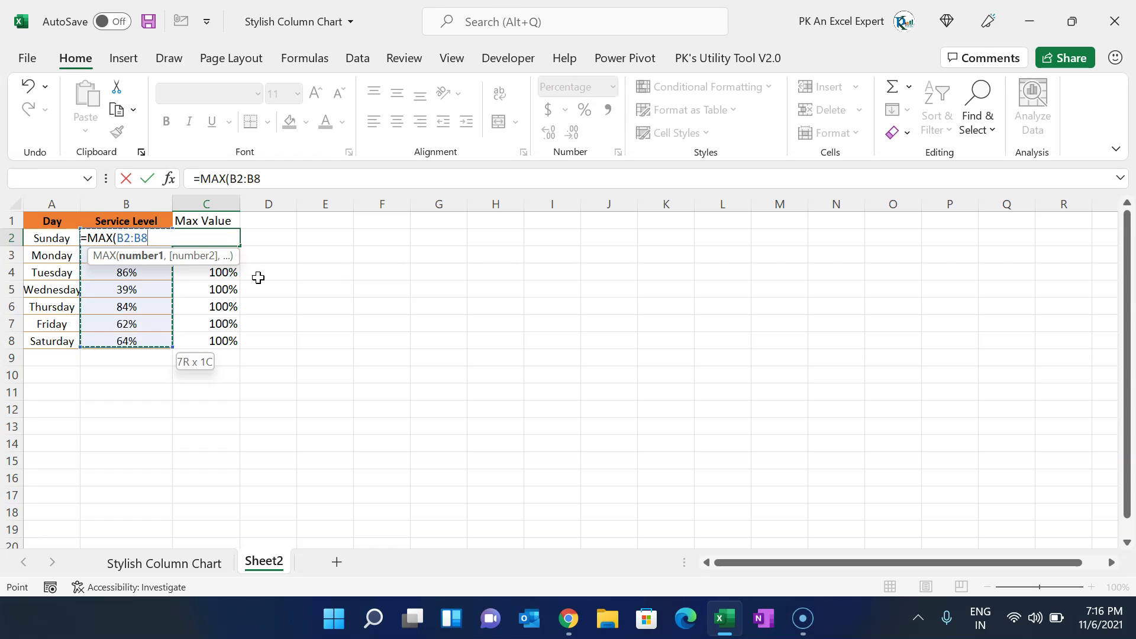
{"action": "left_click_drag", "start_coordinate": [229, 178], "coordinate": [352, 171]}
{"action": "key", "text": "F4"}
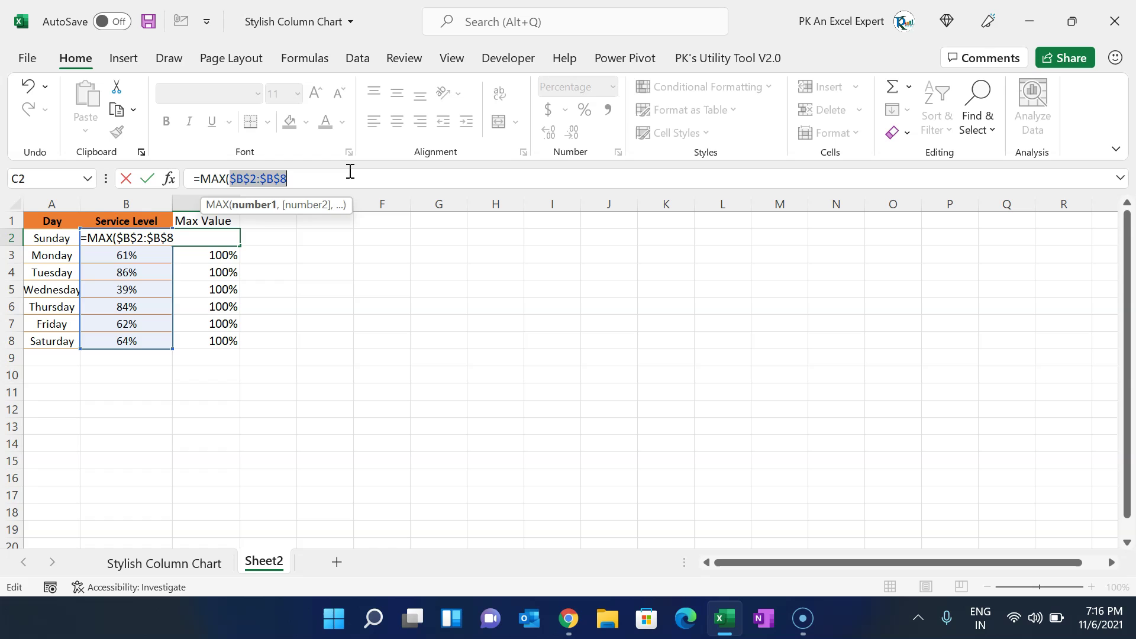
{"action": "key", "text": "Return"}
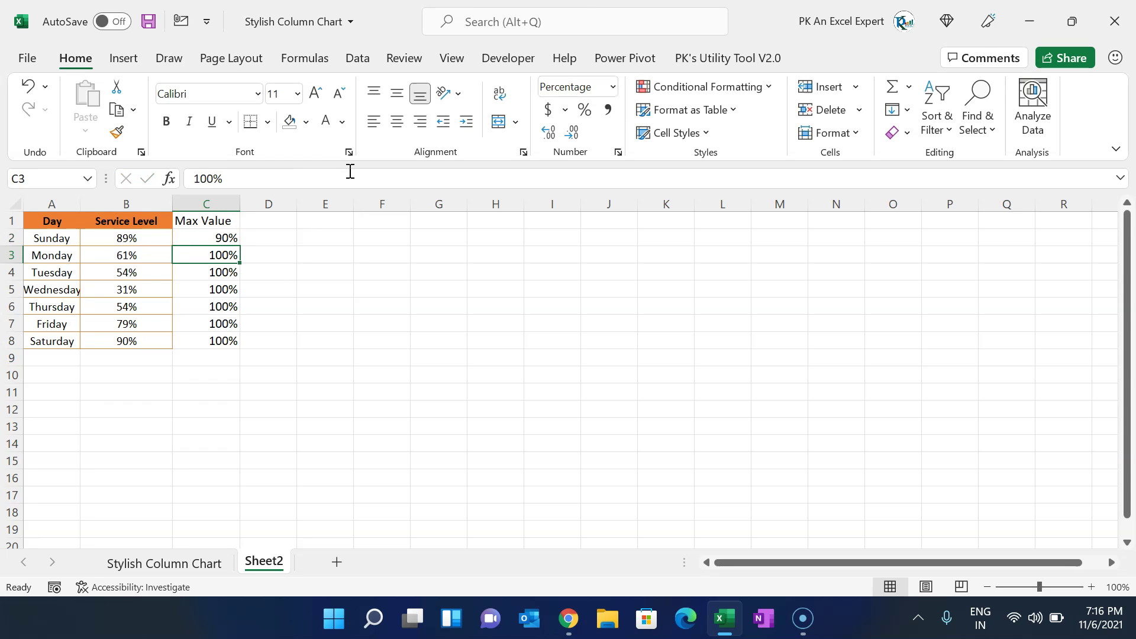
{"action": "key", "text": "Up"}
{"action": "key", "text": "ctrl+shift+Down"}
{"action": "key", "text": "ctrl+d"}
{"action": "key", "text": "Up"}
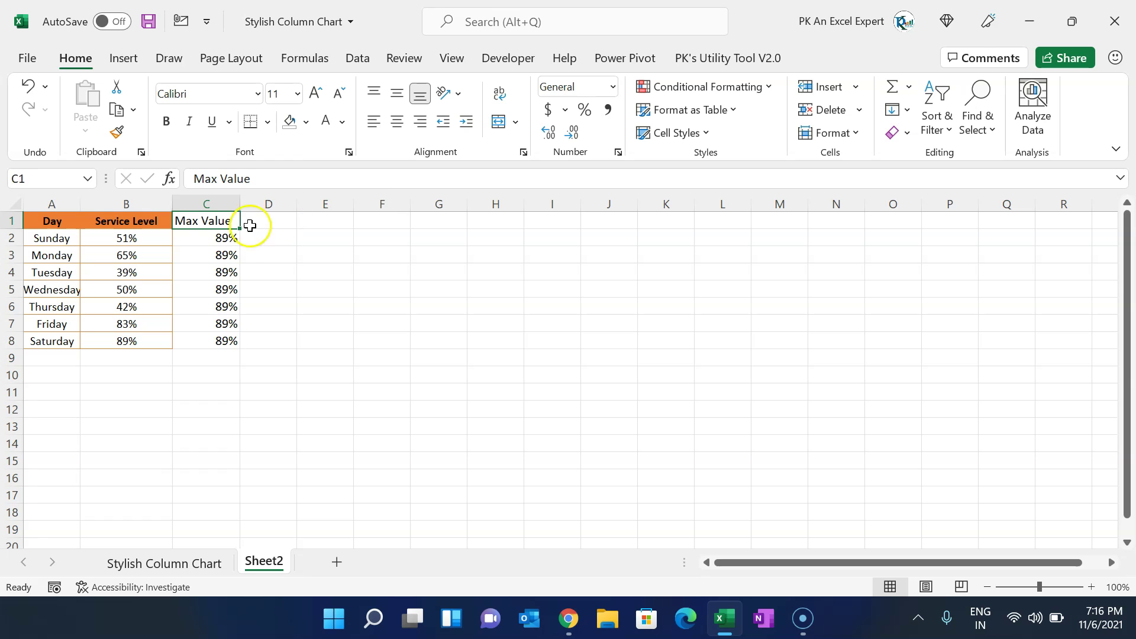
Step: Replace the formula with 100% filled down to C8, and widen column A
{"action": "left_click", "coordinate": [220, 237]}
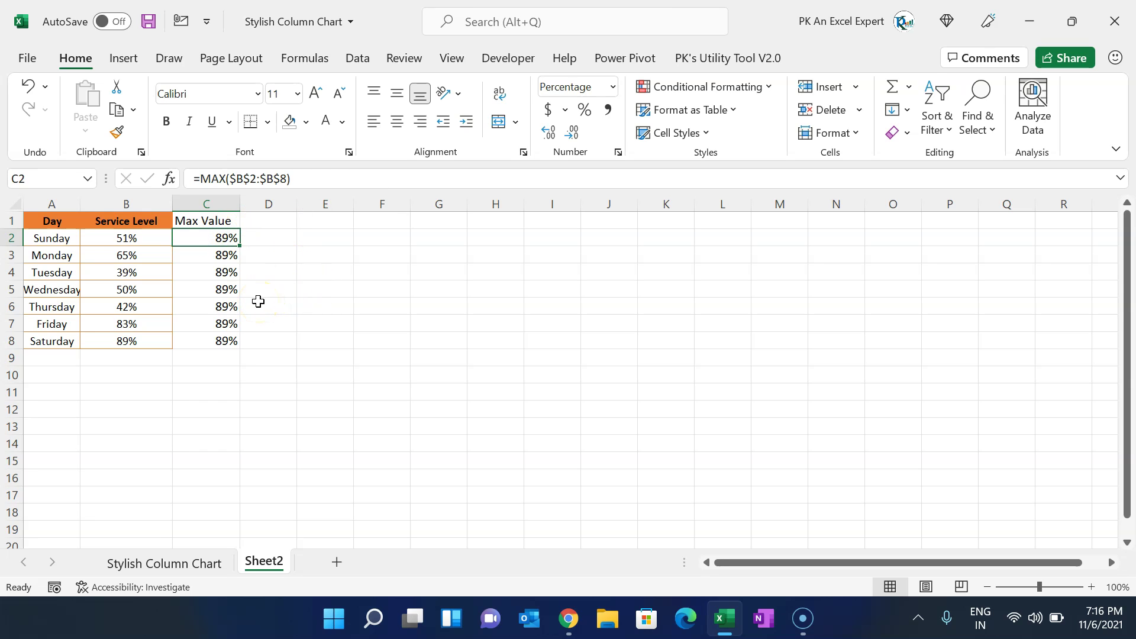
{"action": "type", "text": "100"}
{"action": "key", "text": "Return"}
{"action": "key", "text": "Up"}
{"action": "key", "text": "ctrl+shift+Down"}
{"action": "key", "text": "ctrl+d"}
{"action": "key", "text": "Up"}
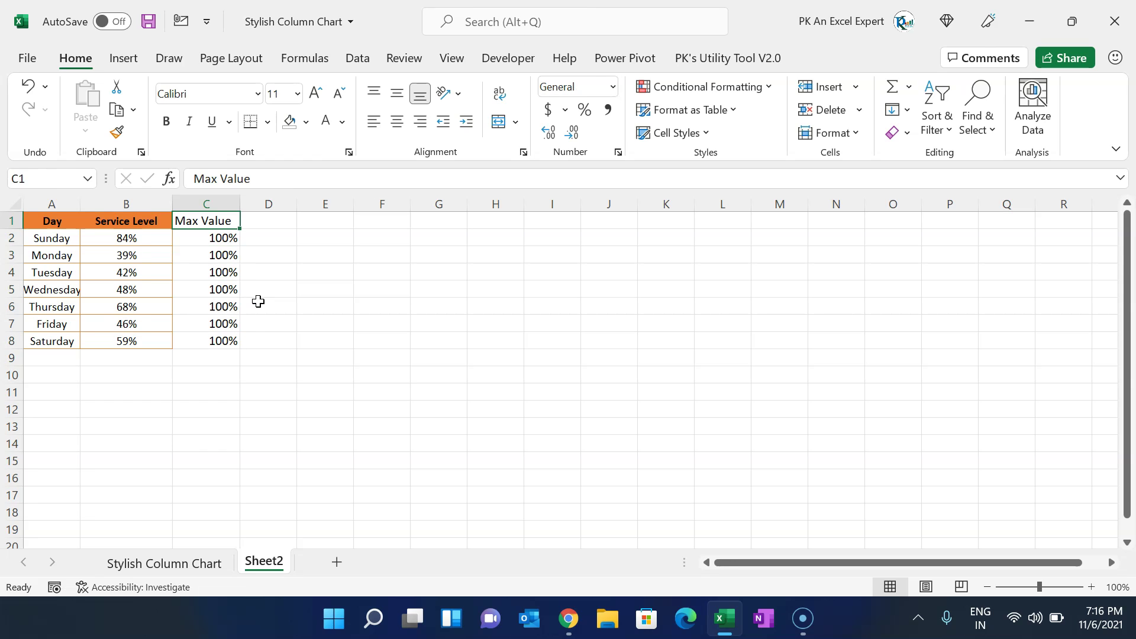
{"action": "left_click_drag", "start_coordinate": [79, 203], "coordinate": [101, 203]}
Step: Select the A1:C8 table and insert a Clustered Column chart
{"action": "left_click", "coordinate": [149, 223]}
{"action": "key", "text": "ctrl+a"}
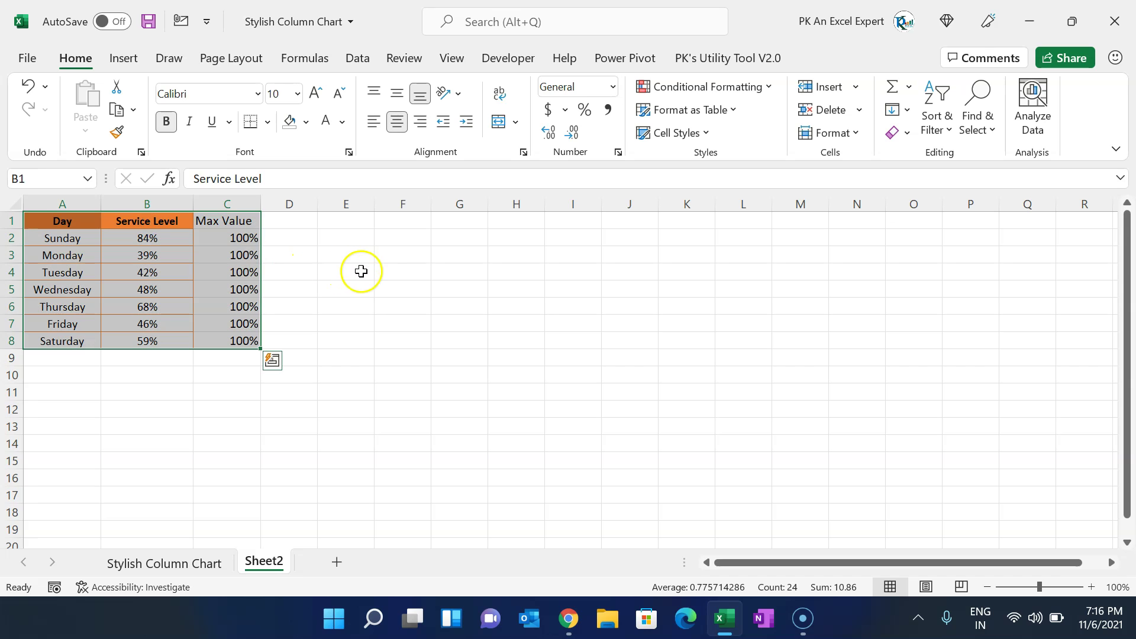
{"action": "left_click", "coordinate": [123, 58]}
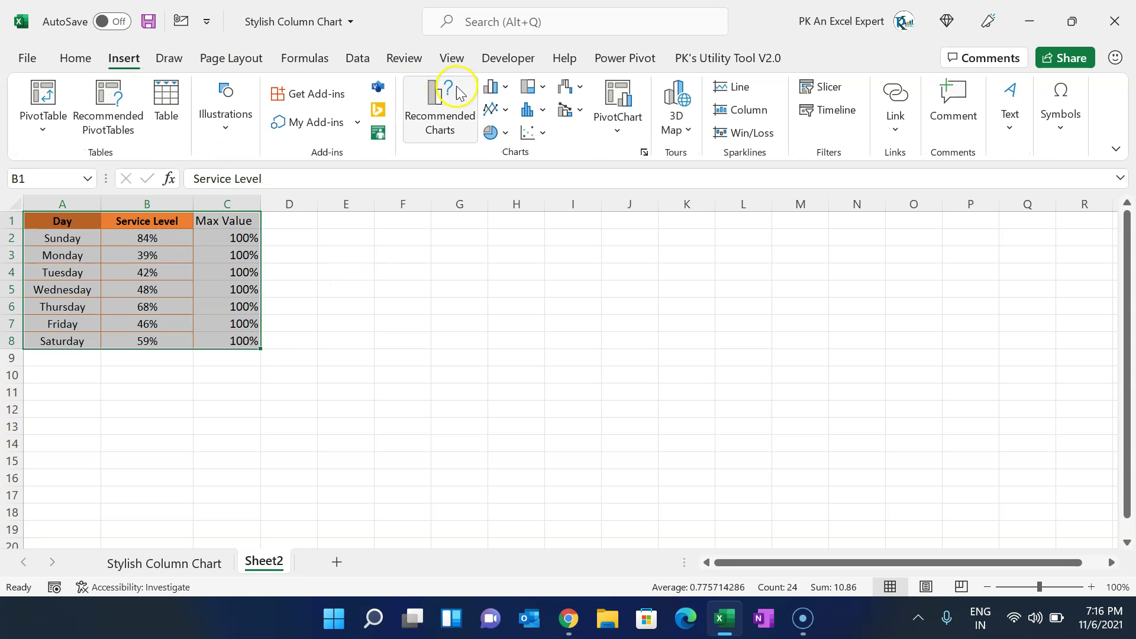
{"action": "key", "text": "Return"}
{"action": "left_click", "coordinate": [507, 89]}
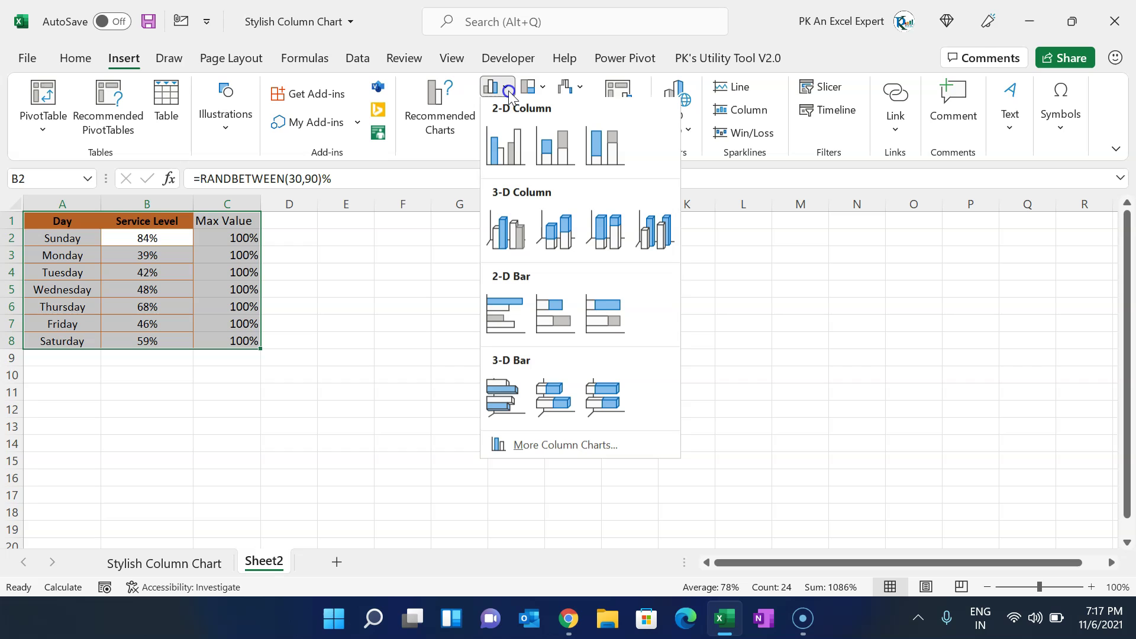
{"action": "left_click", "coordinate": [516, 158]}
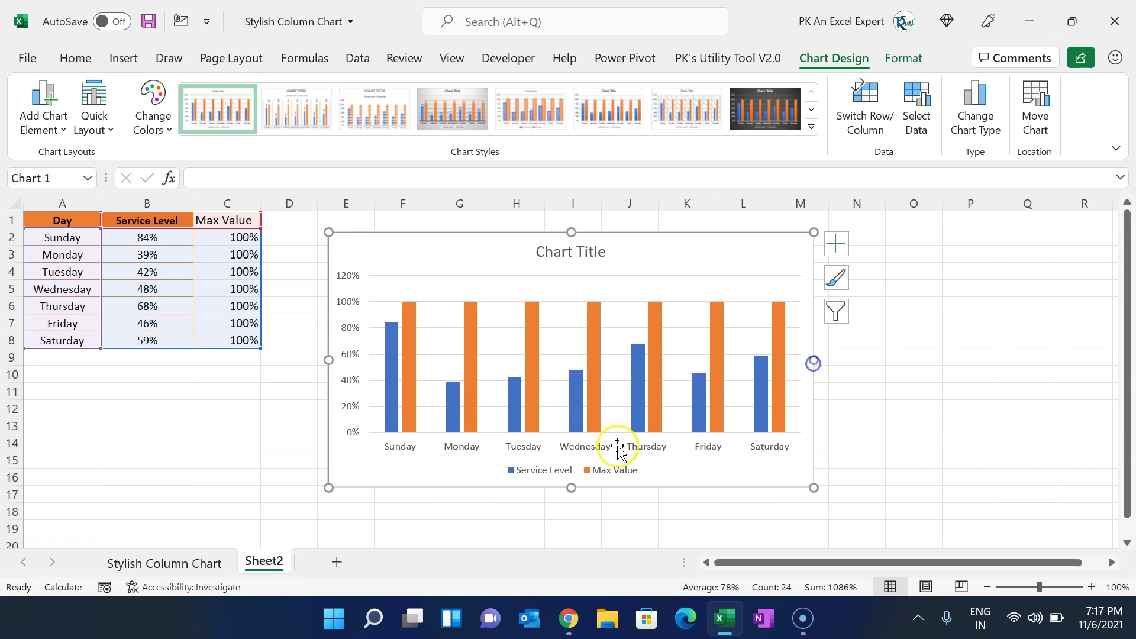
Step: Give the Max Value series 100% series overlap and a 130% gap width
{"action": "right_click", "coordinate": [593, 346]}
{"action": "left_click", "coordinate": [675, 539]}
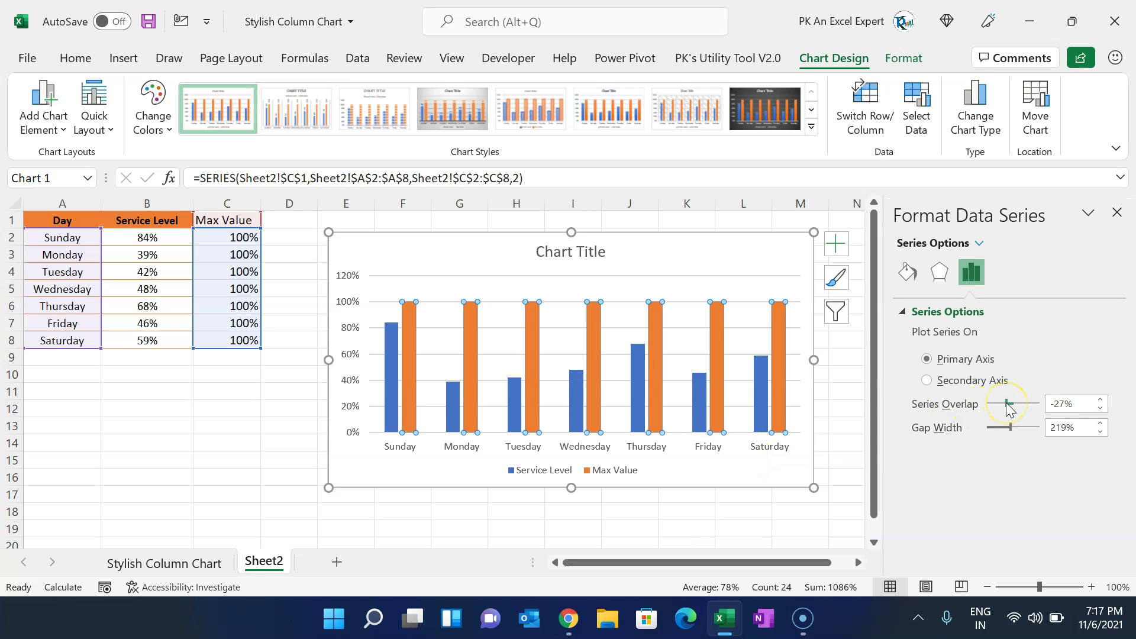
{"action": "left_click_drag", "start_coordinate": [1006, 402], "coordinate": [1046, 404]}
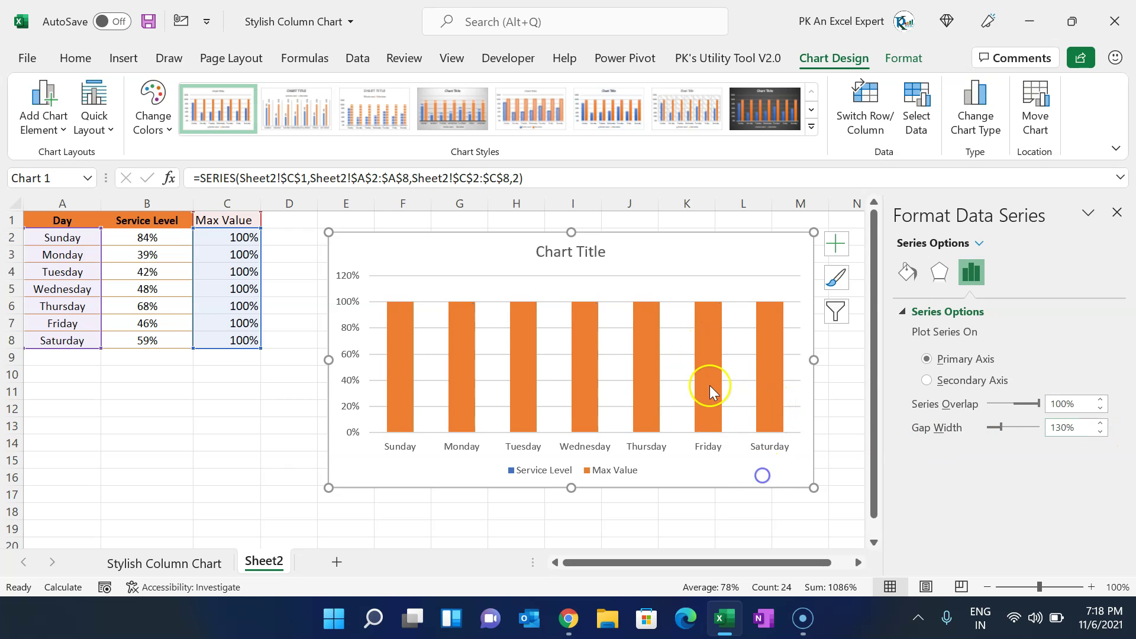
{"action": "left_click", "coordinate": [761, 471]}
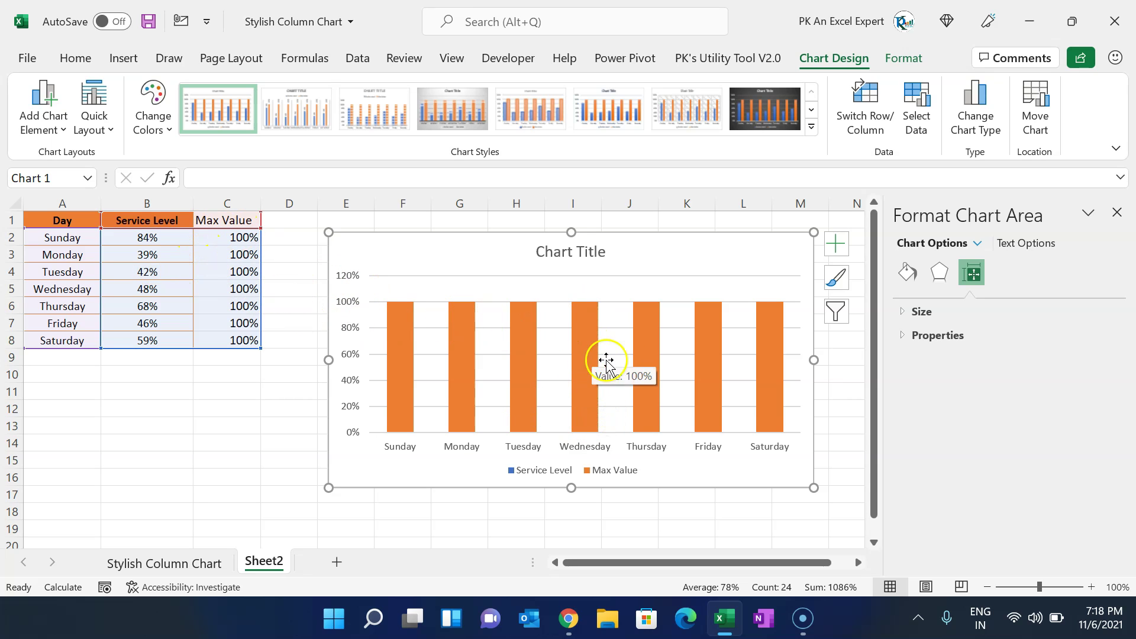
Step: In Select Data, move the Max Value series up above Service Level and confirm
{"action": "right_click", "coordinate": [584, 329]}
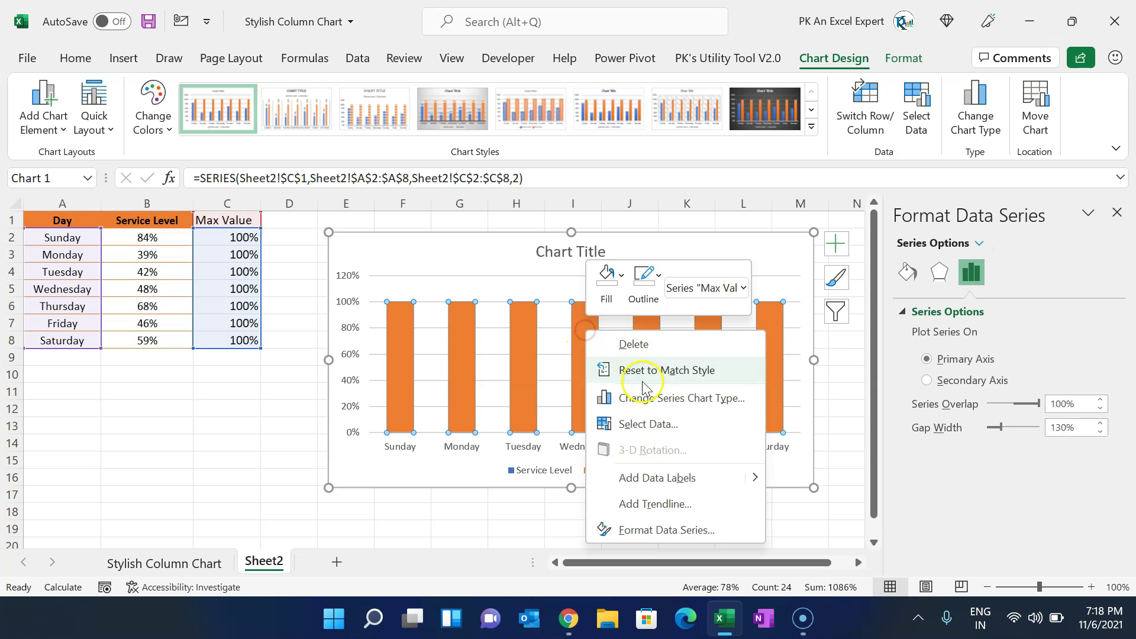
{"action": "left_click", "coordinate": [651, 420]}
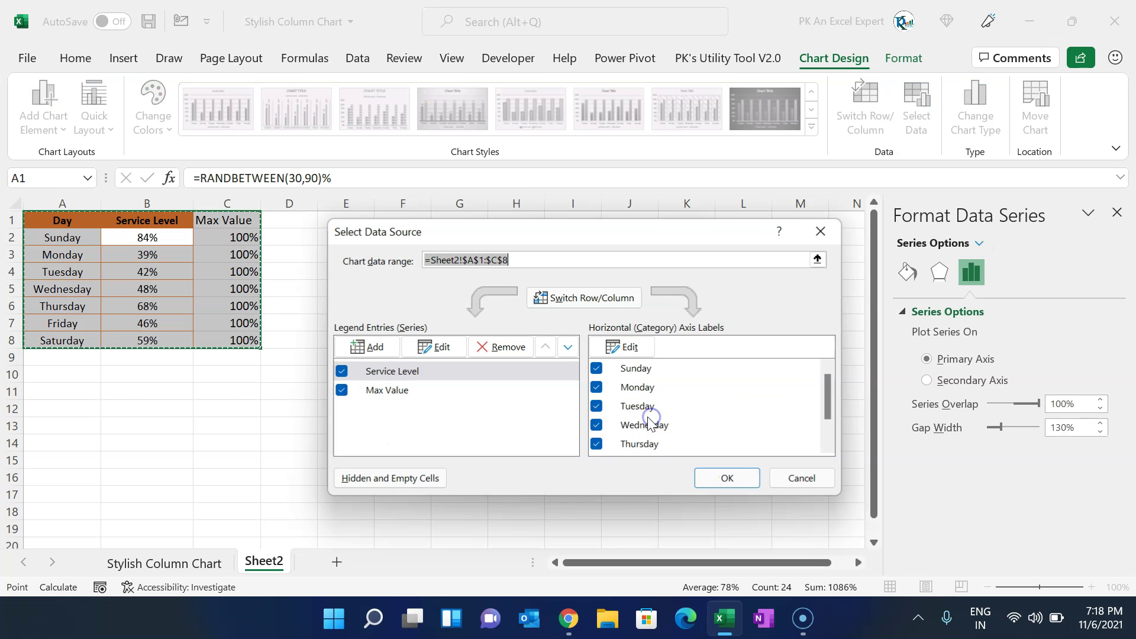
{"action": "left_click", "coordinate": [381, 390]}
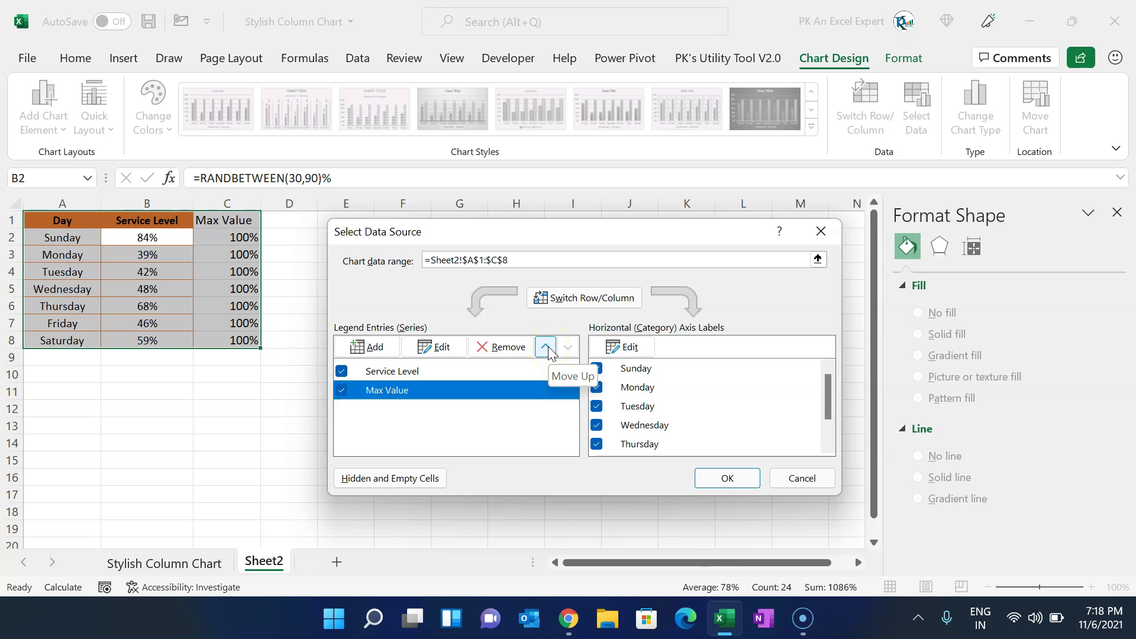
{"action": "left_click", "coordinate": [547, 349]}
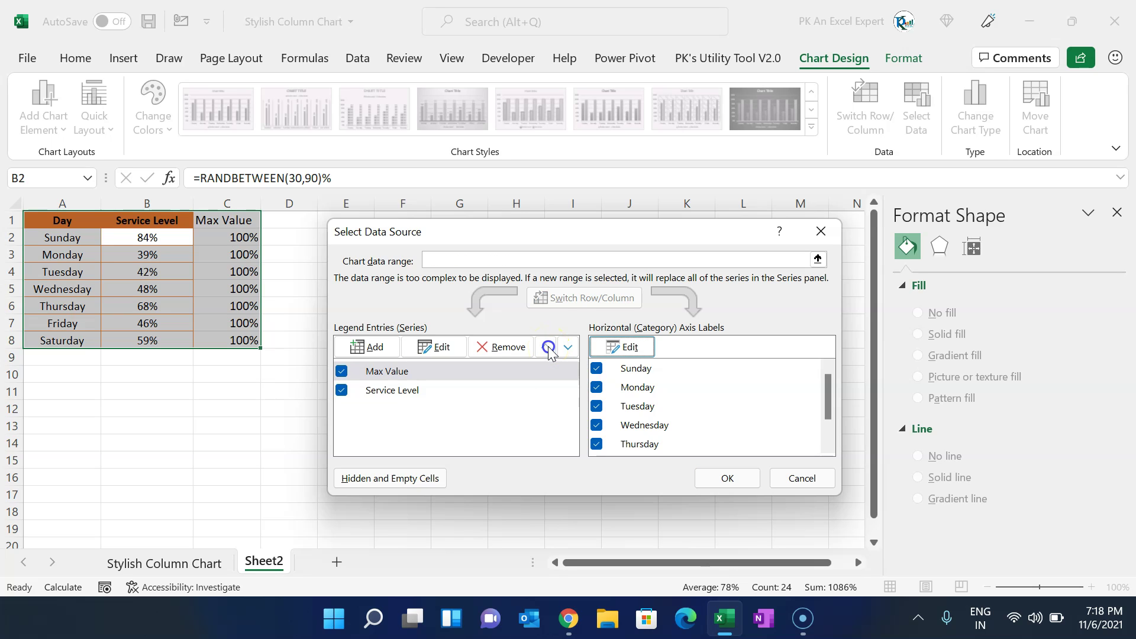
{"action": "left_click", "coordinate": [737, 482]}
{"action": "left_click", "coordinate": [404, 372]}
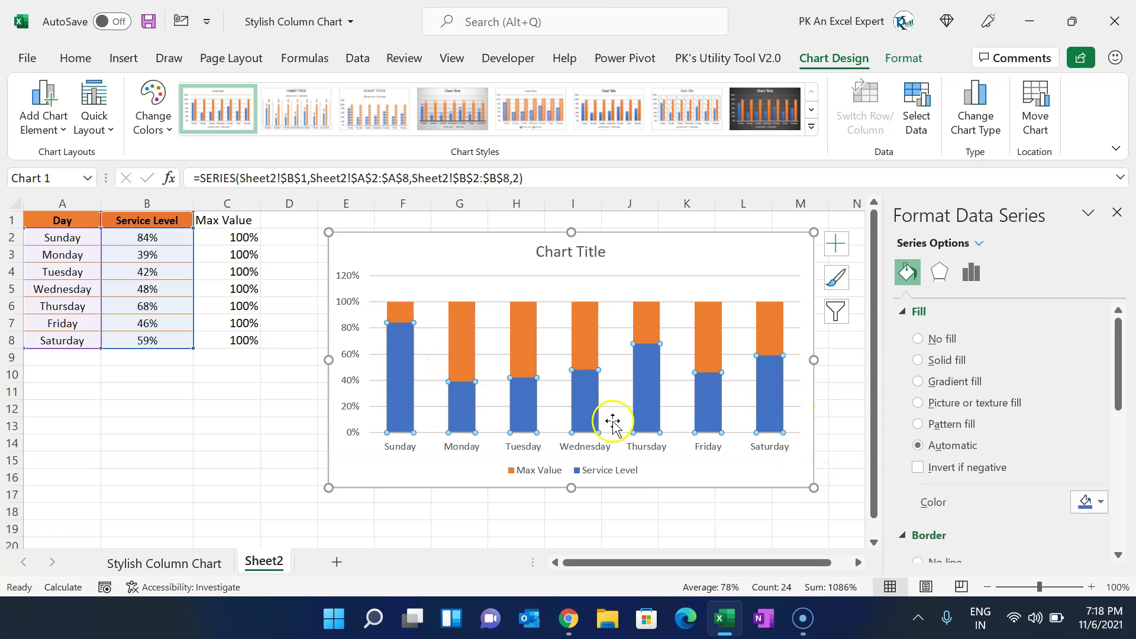
{"action": "left_click", "coordinate": [758, 477]}
Step: Set the value axis Maximum bound to 1 (100%)
{"action": "key", "text": "Escape"}
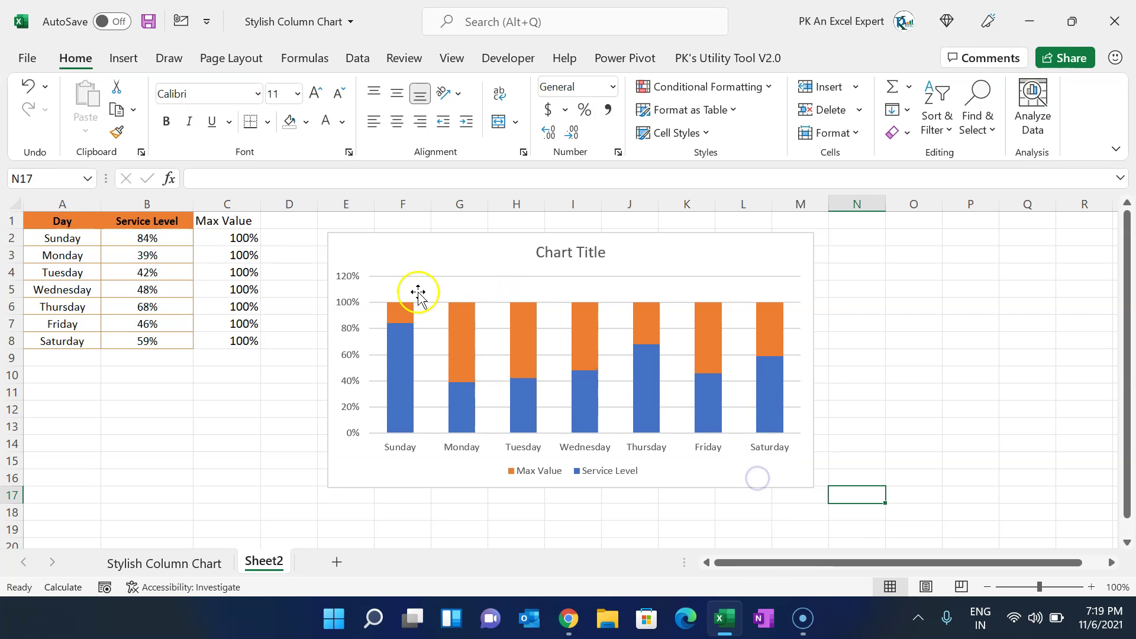
{"action": "right_click", "coordinate": [350, 328]}
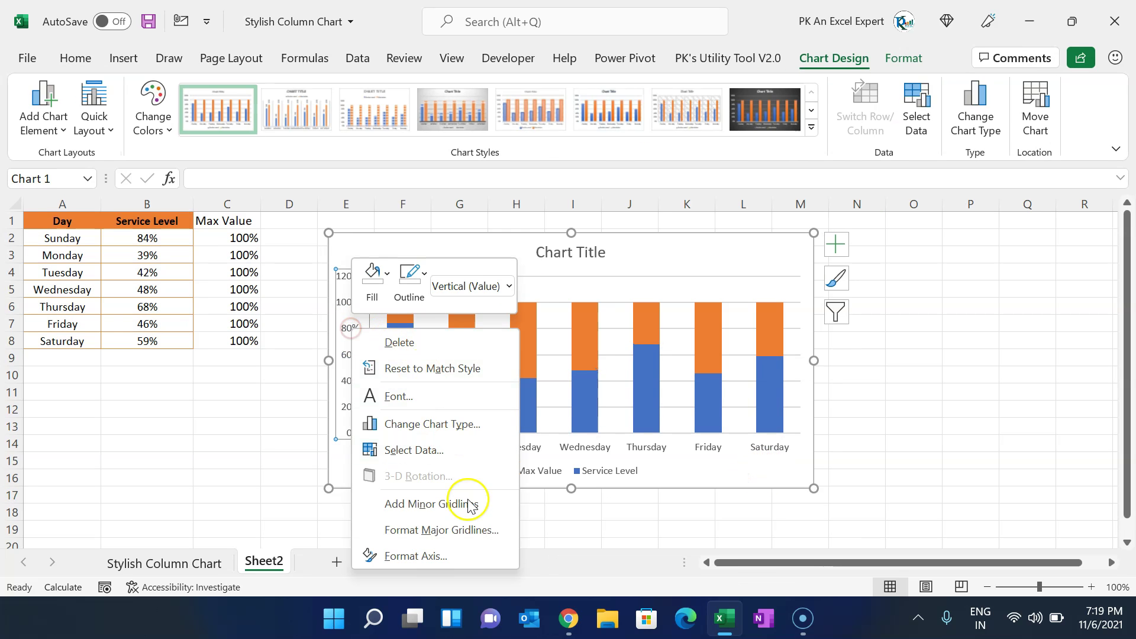
{"action": "left_click", "coordinate": [428, 555]}
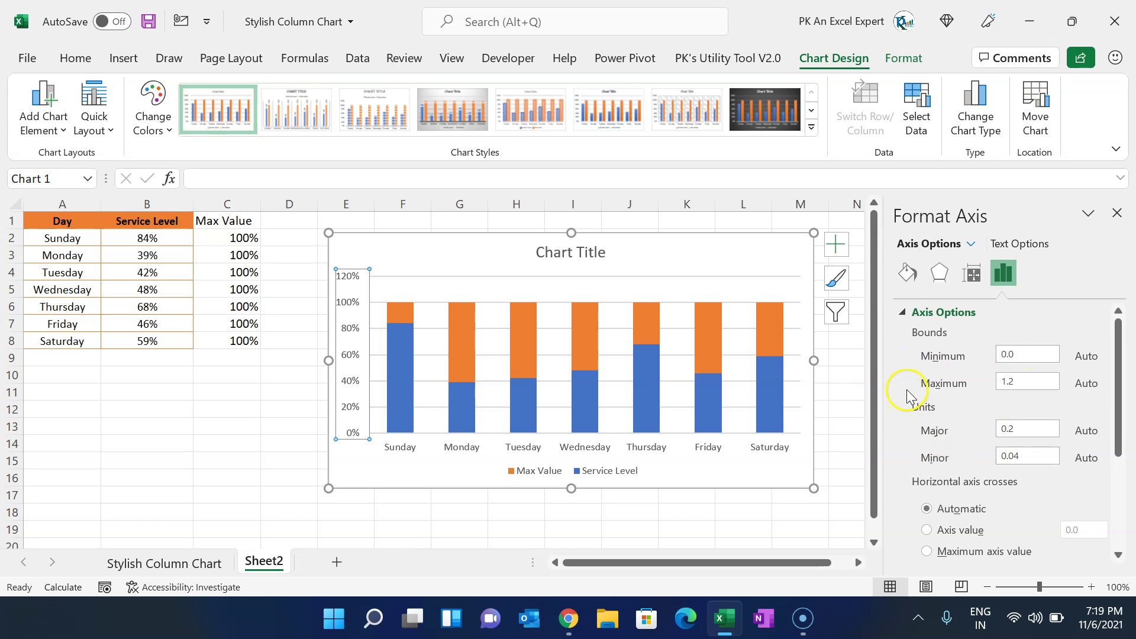
{"action": "left_click", "coordinate": [1009, 382]}
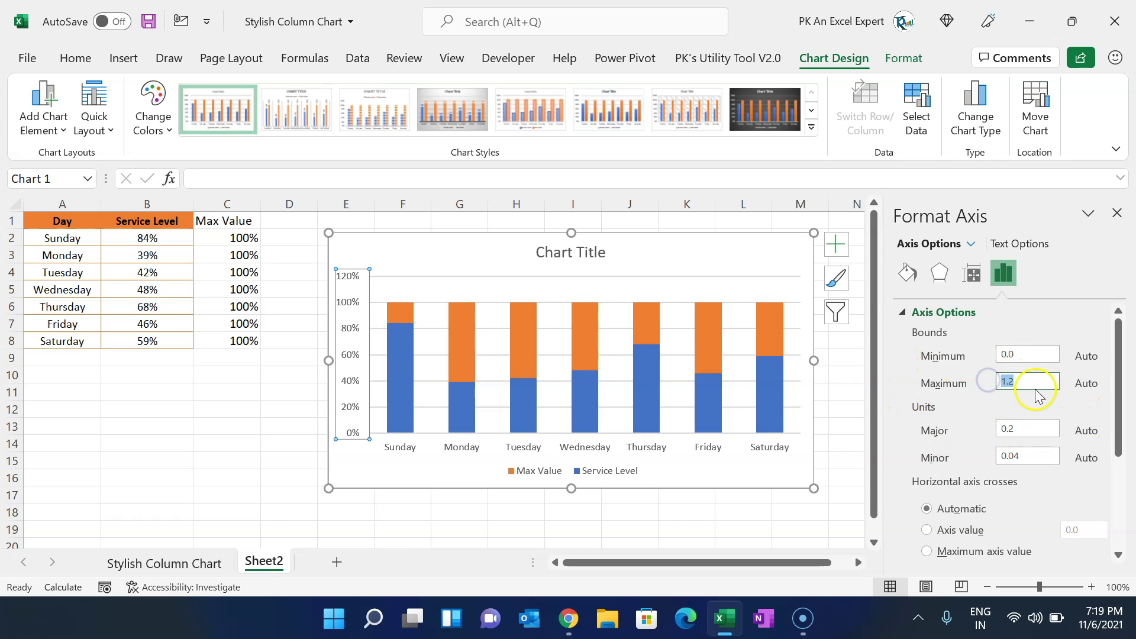
{"action": "type", "text": "1"}
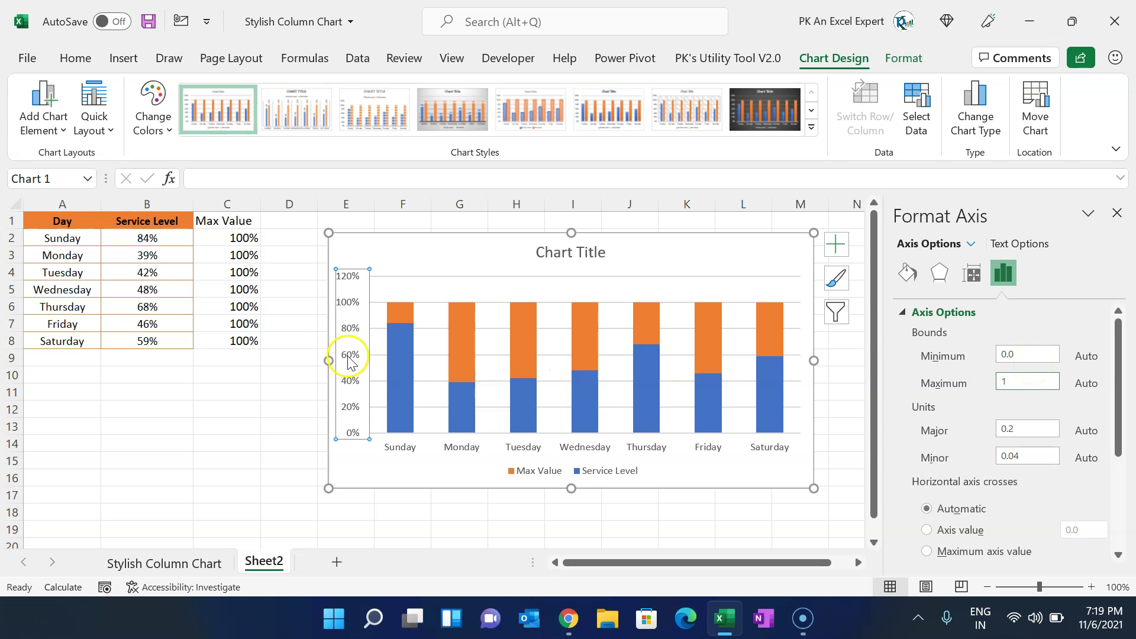
{"action": "left_click", "coordinate": [1034, 429]}
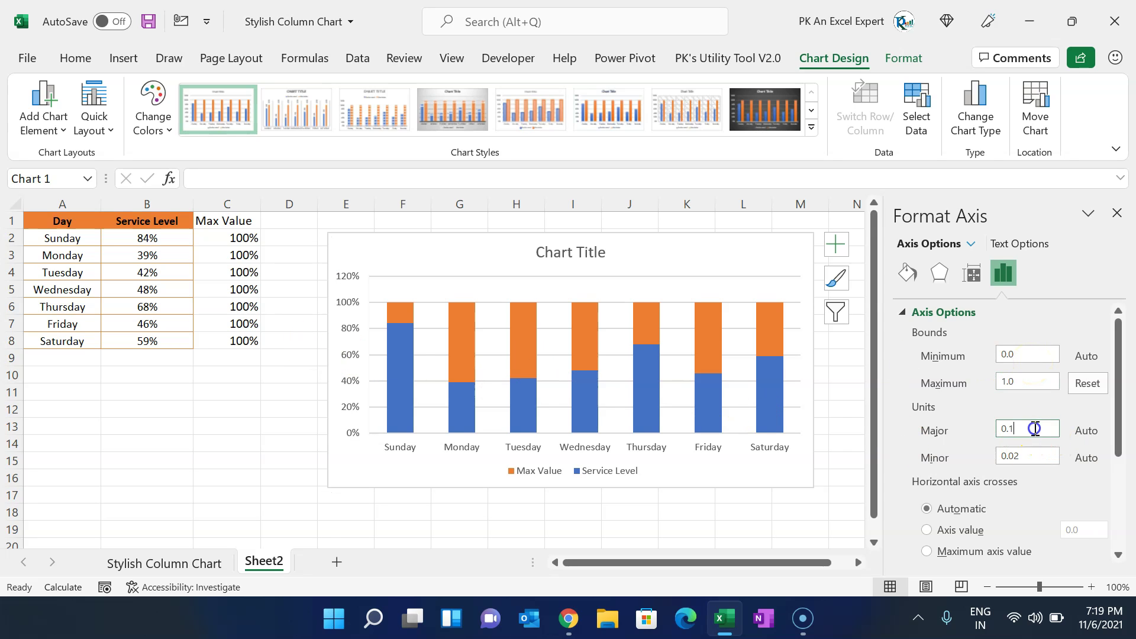
{"action": "left_click", "coordinate": [1116, 214]}
{"action": "left_click", "coordinate": [950, 374]}
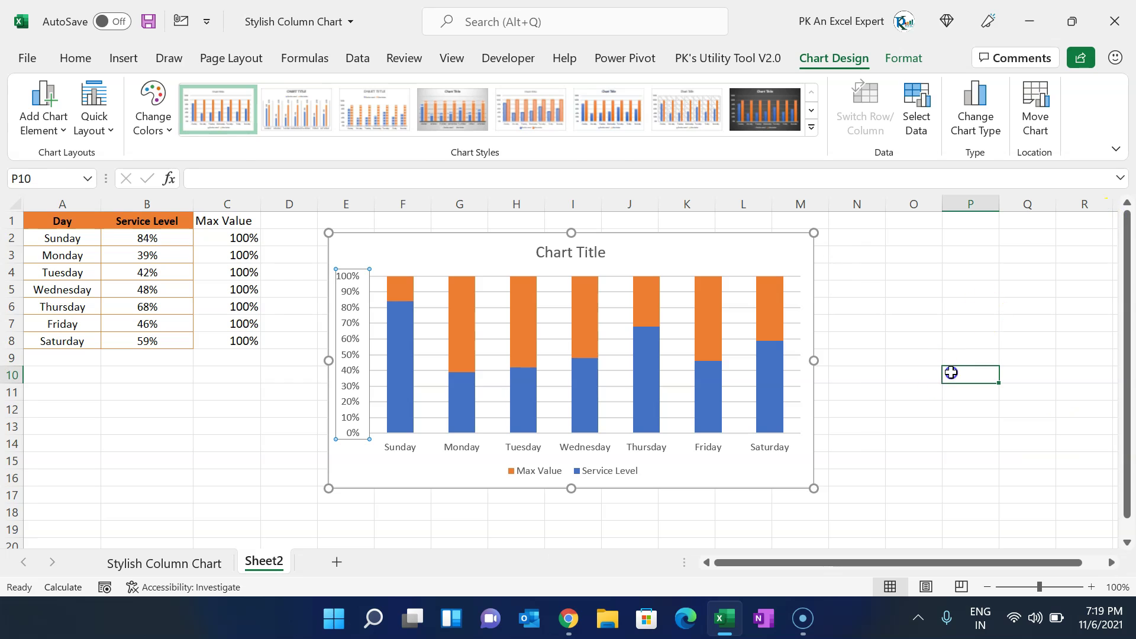
Step: Remove the primary vertical axis and the horizontal gridlines from the chart
{"action": "left_click", "coordinate": [799, 251]}
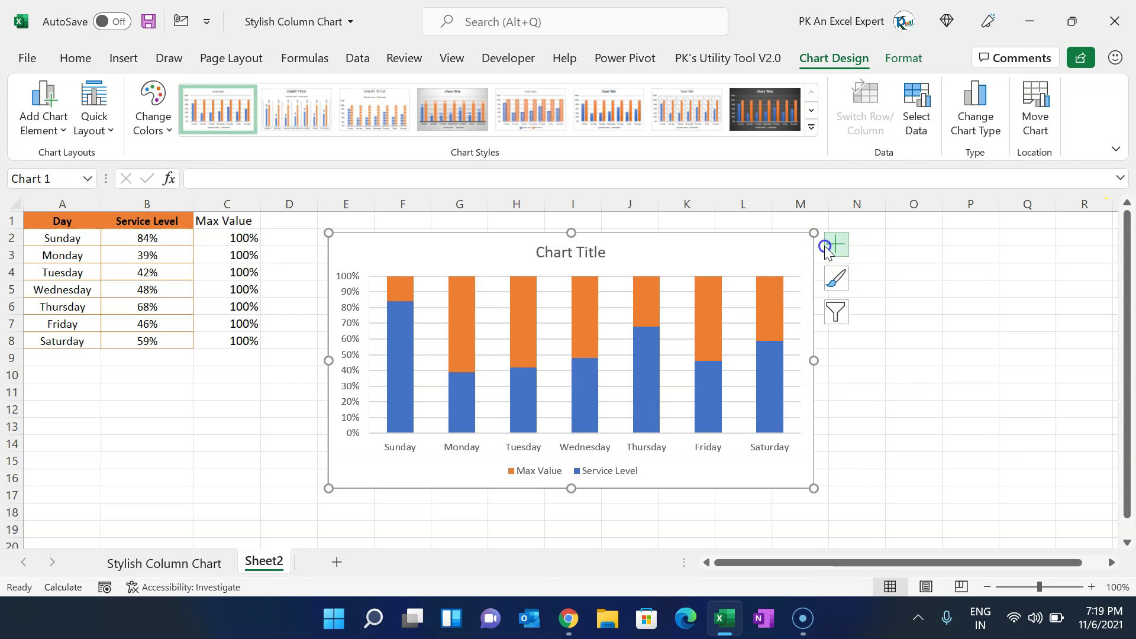
{"action": "left_click", "coordinate": [835, 245]}
{"action": "left_click", "coordinate": [966, 271]}
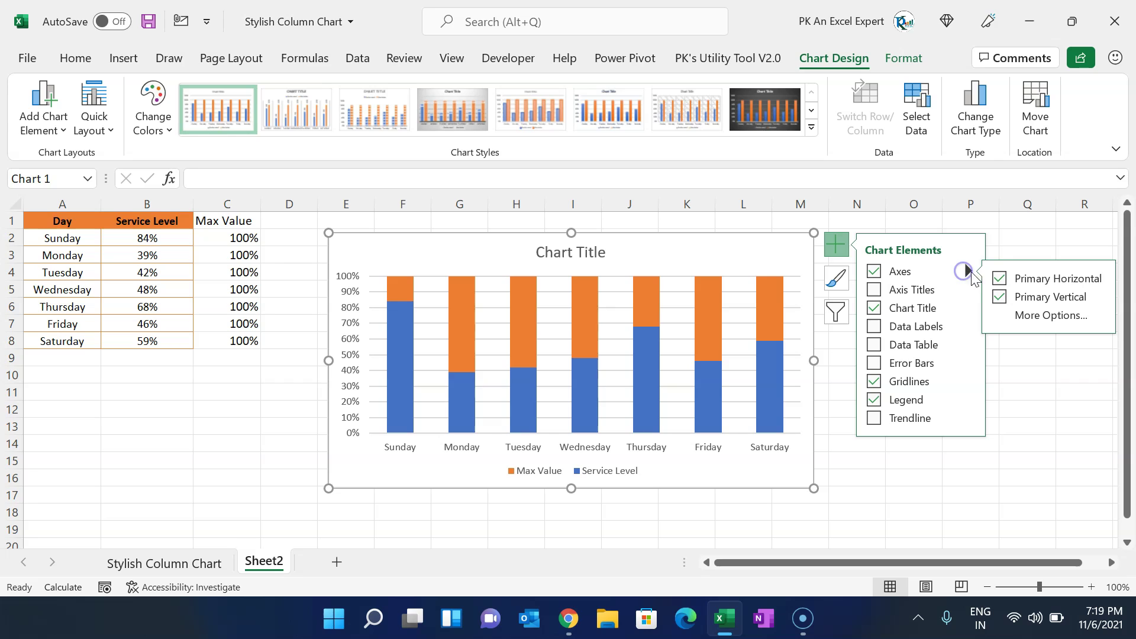
{"action": "left_click", "coordinate": [999, 296]}
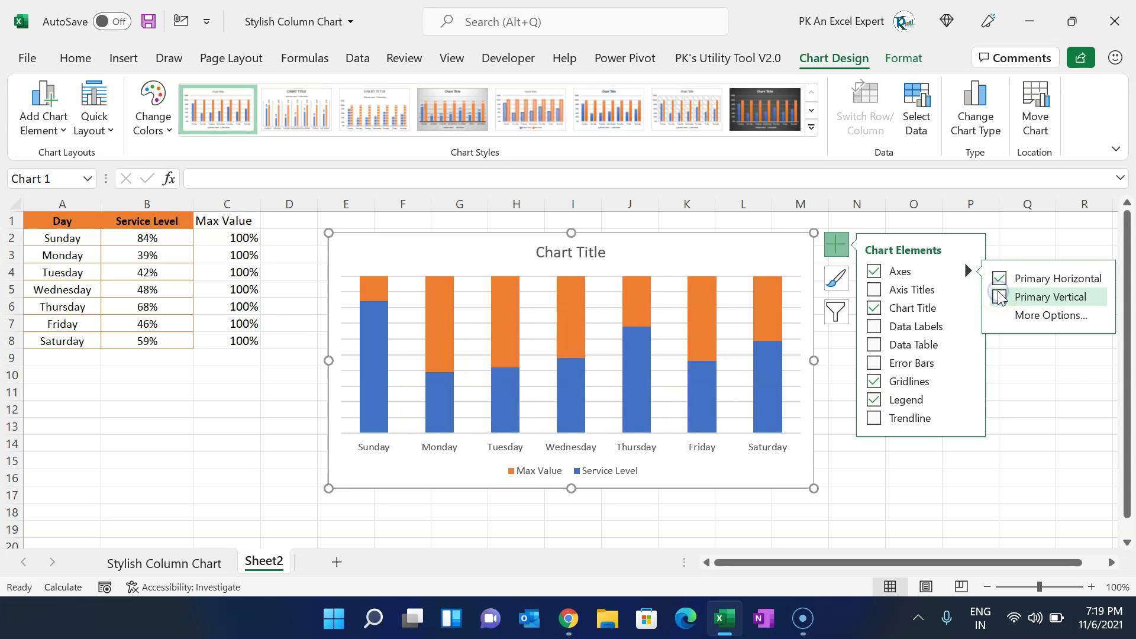
{"action": "left_click", "coordinate": [900, 381]}
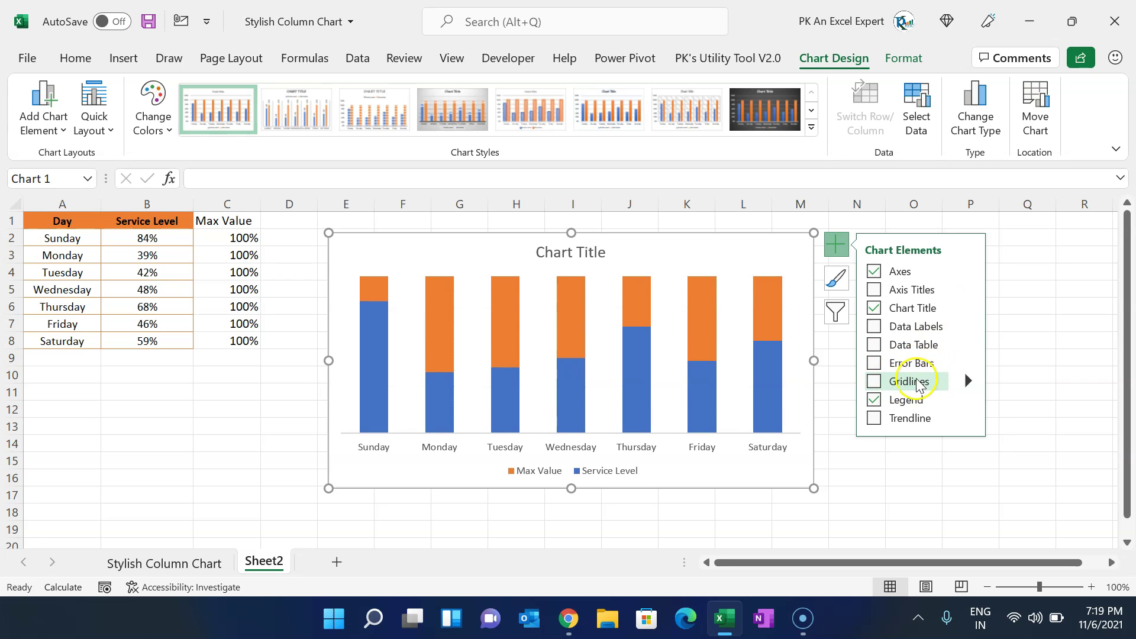
Step: Remove the chart legend and fill the Max Value bars light grey
{"action": "left_click", "coordinate": [874, 398]}
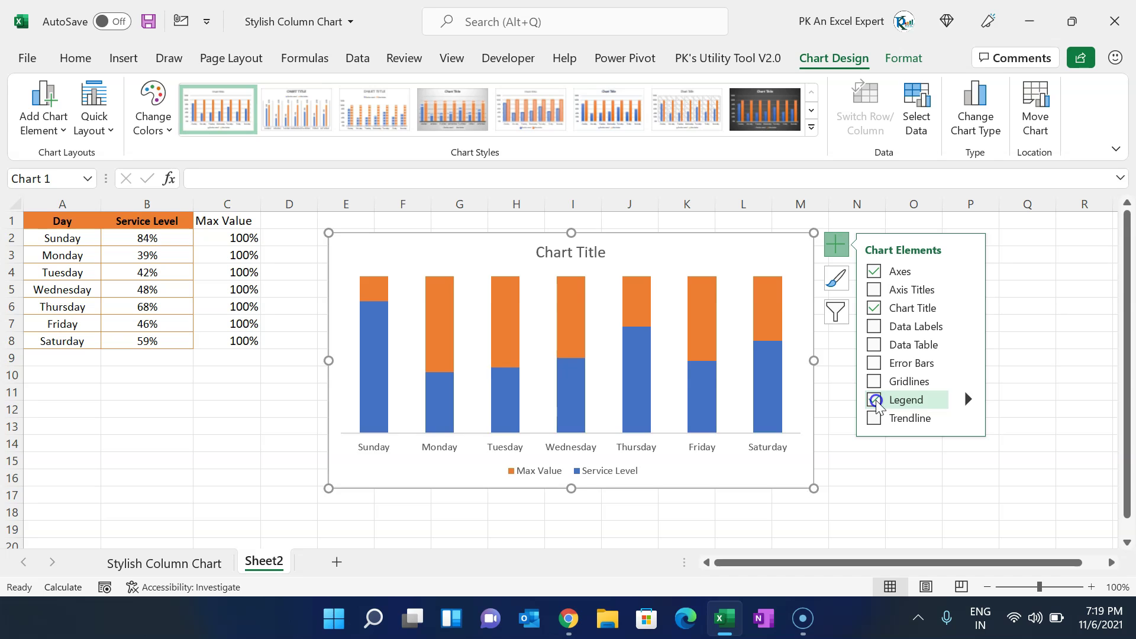
{"action": "left_click", "coordinate": [870, 481]}
{"action": "left_click", "coordinate": [598, 306]}
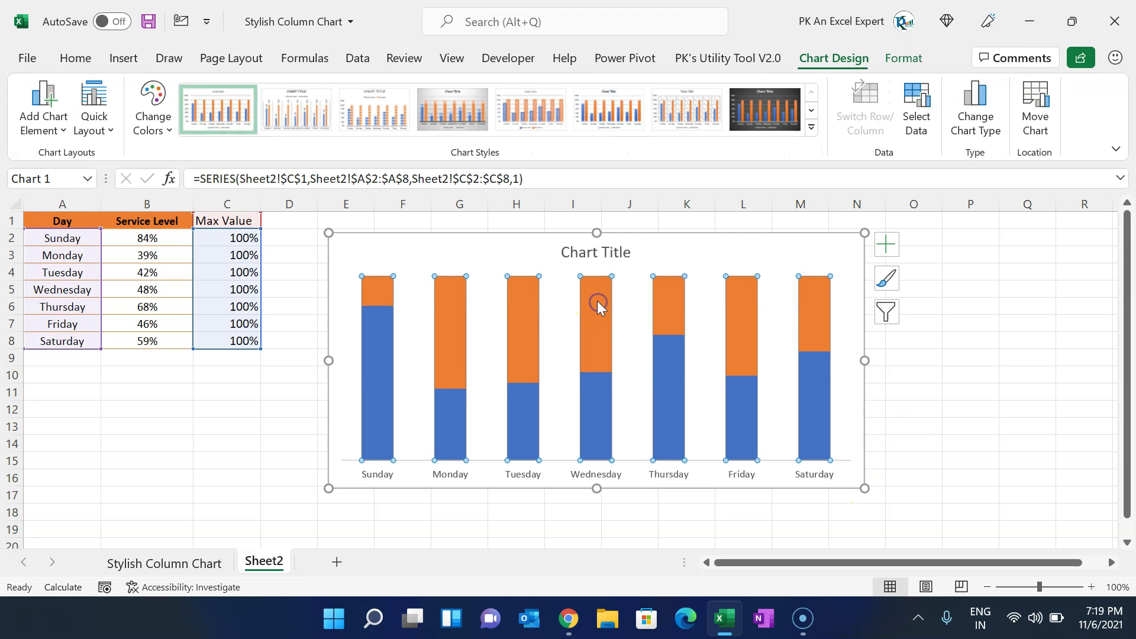
{"action": "left_click", "coordinate": [909, 63]}
{"action": "left_click", "coordinate": [497, 87]}
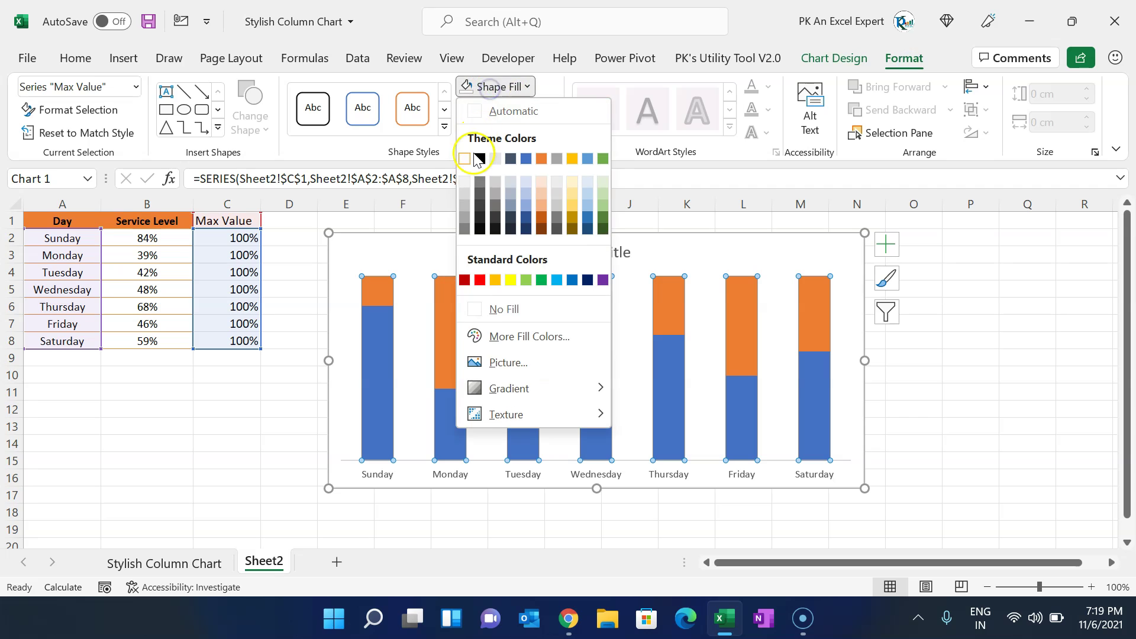
{"action": "left_click", "coordinate": [465, 191]}
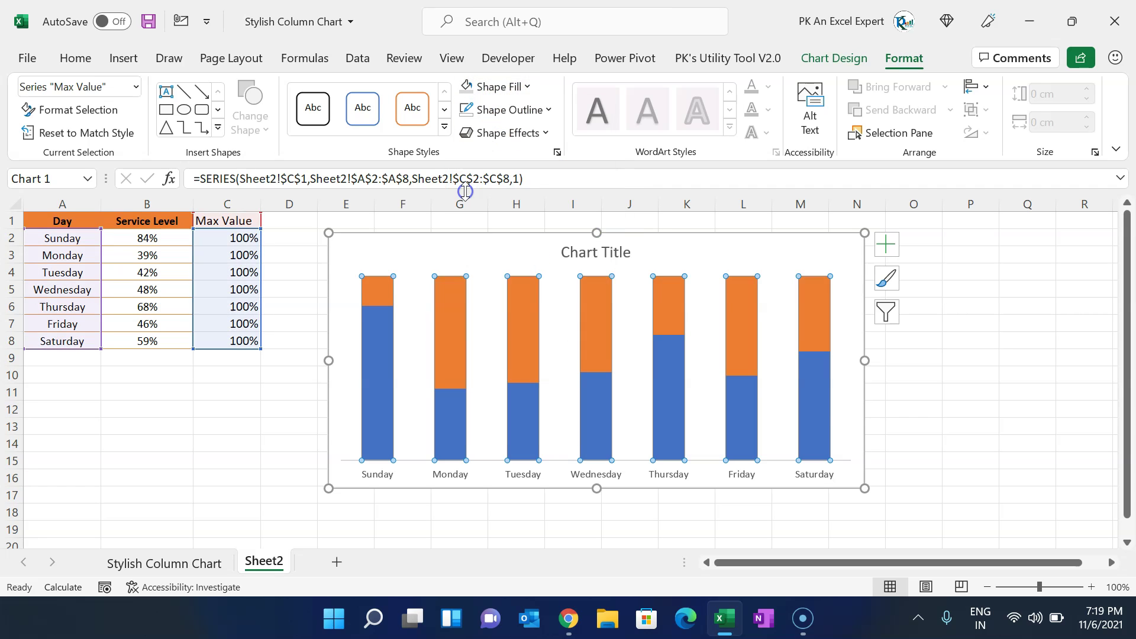
{"action": "left_click", "coordinate": [915, 414]}
Step: Fill the Service Level bars with the brown marble texture
{"action": "left_click", "coordinate": [808, 412]}
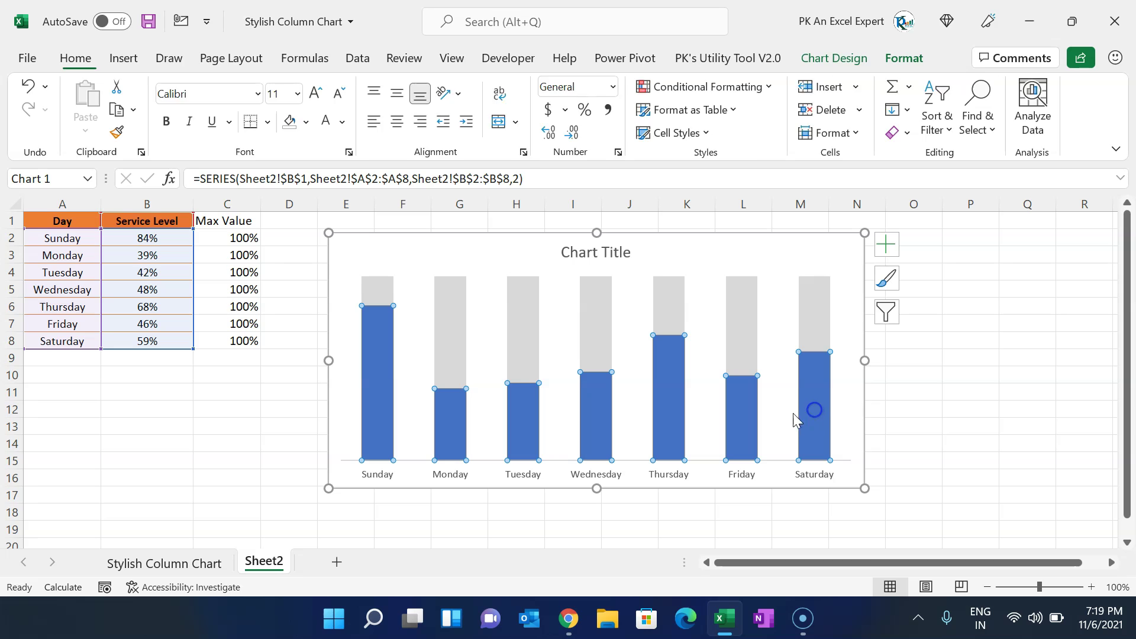
{"action": "left_click", "coordinate": [514, 89]}
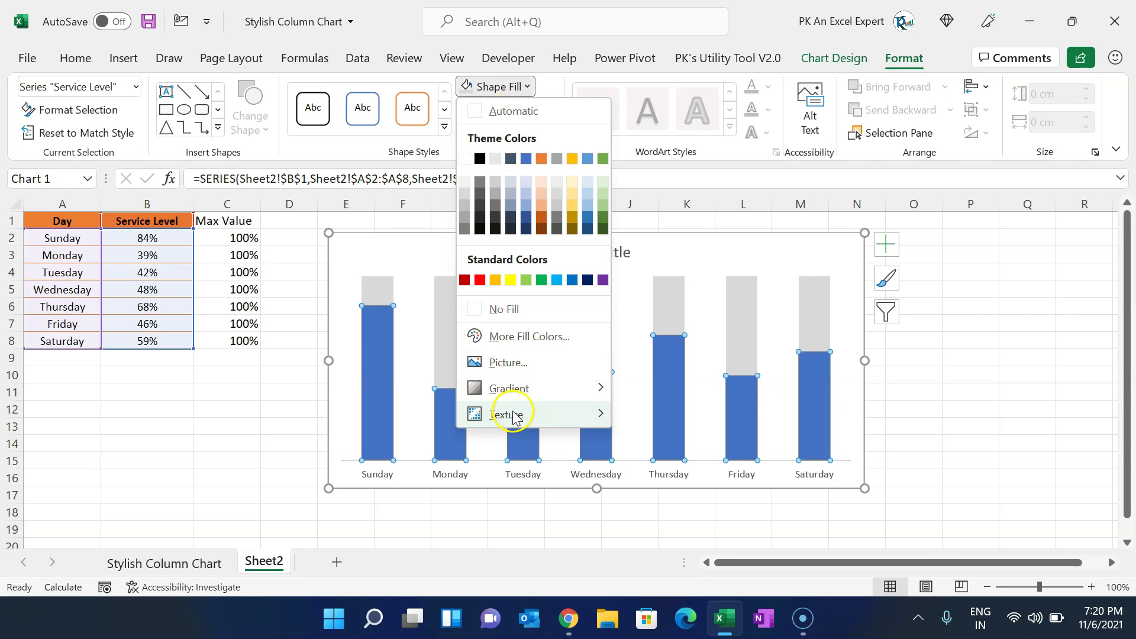
{"action": "mouse_move", "coordinate": [507, 417]}
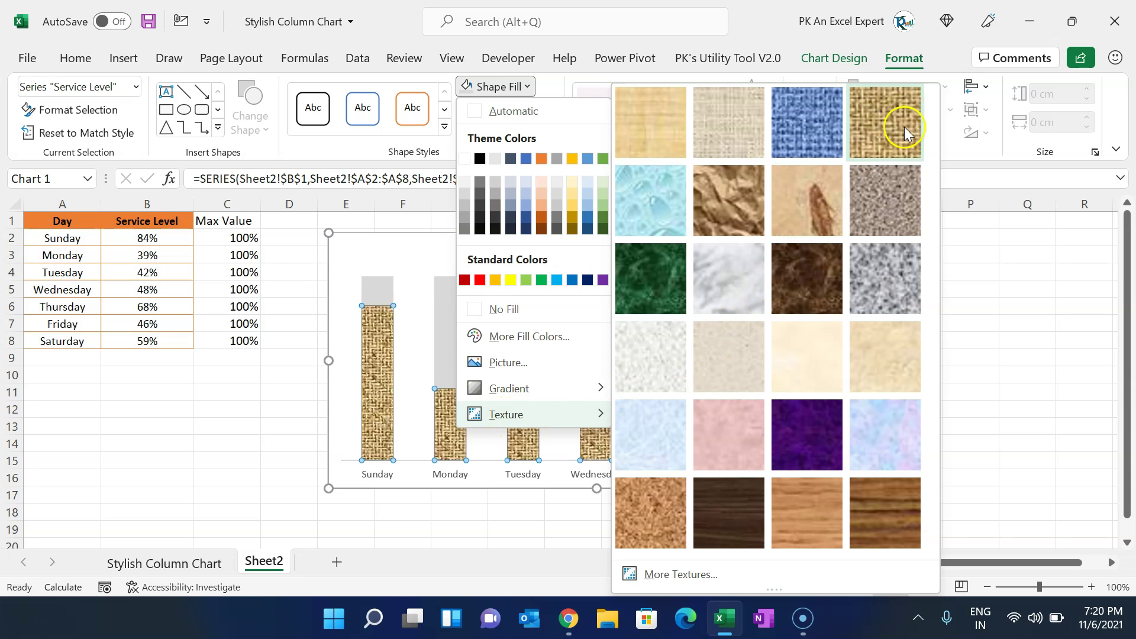
{"action": "left_click", "coordinate": [814, 279]}
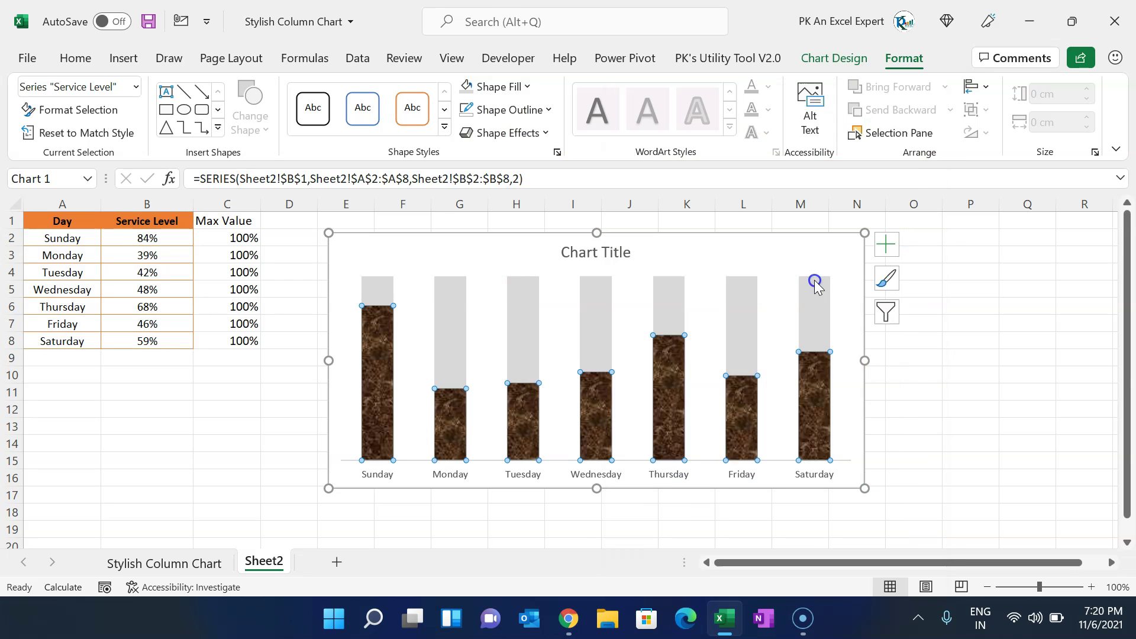
{"action": "left_click", "coordinate": [922, 369]}
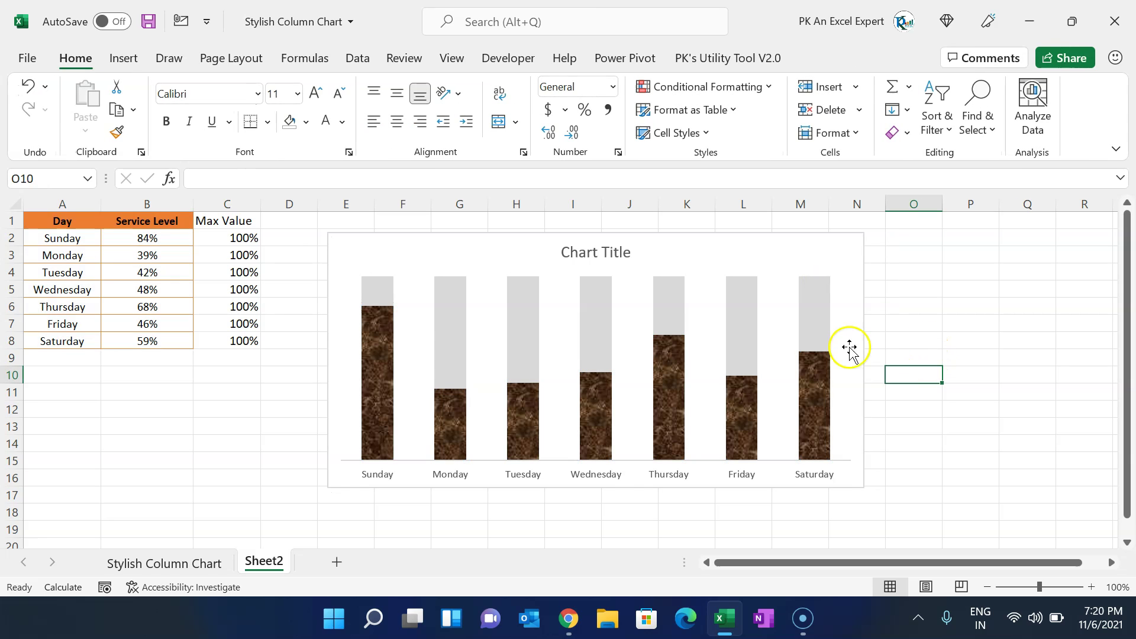
Step: Check the Stylish Column Chart sheet, then copy B1:B8 on Sheet2 into the chart
{"action": "key", "text": "ctrl+Page_Up"}
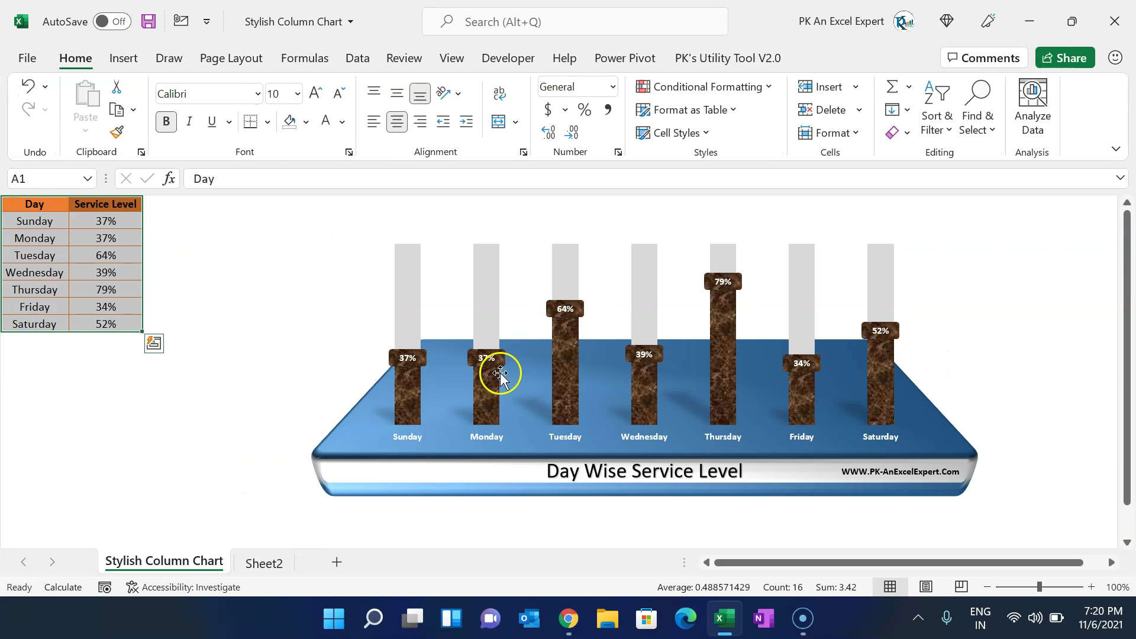
{"action": "left_click", "coordinate": [265, 562]}
{"action": "left_click_drag", "start_coordinate": [146, 221], "coordinate": [144, 346]}
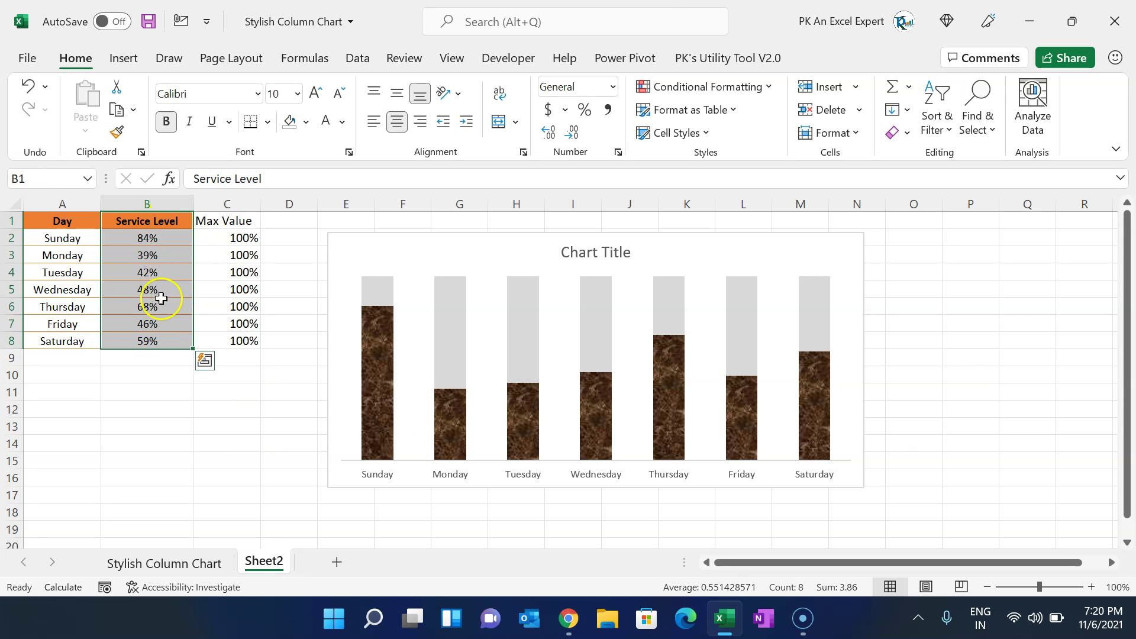
{"action": "key", "text": "ctrl+c"}
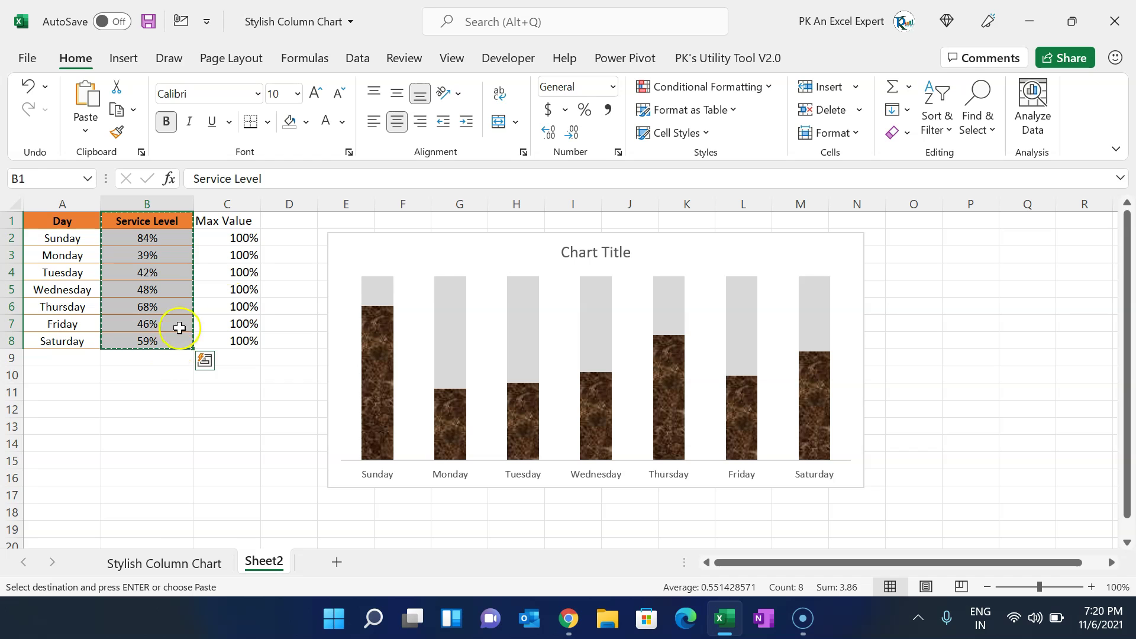
{"action": "left_click", "coordinate": [448, 243]}
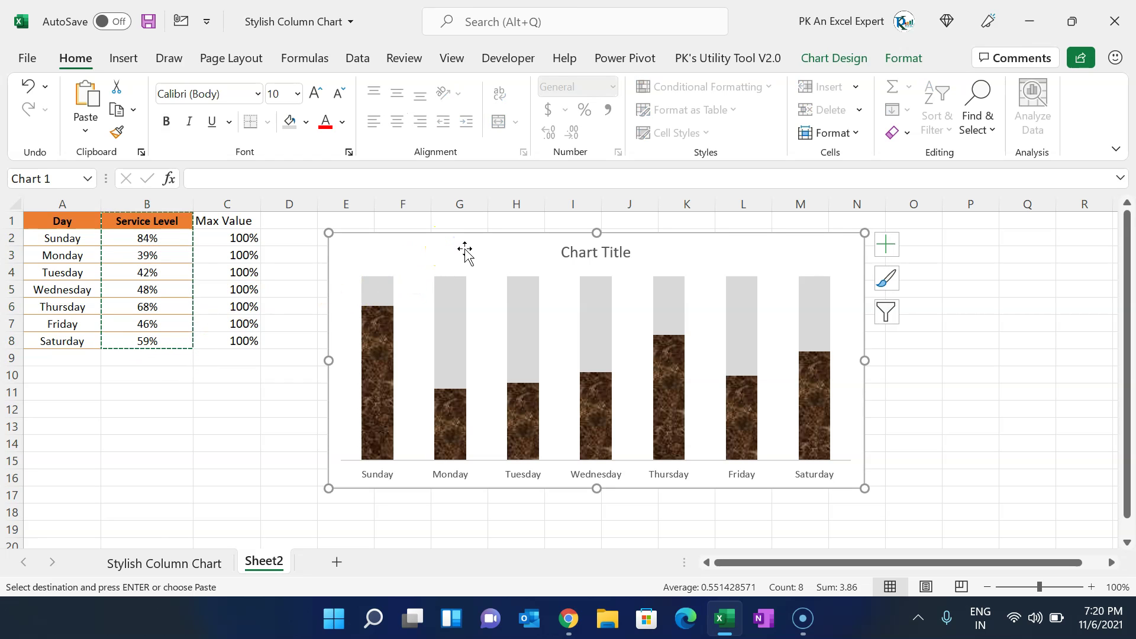
{"action": "key", "text": "ctrl+z"}
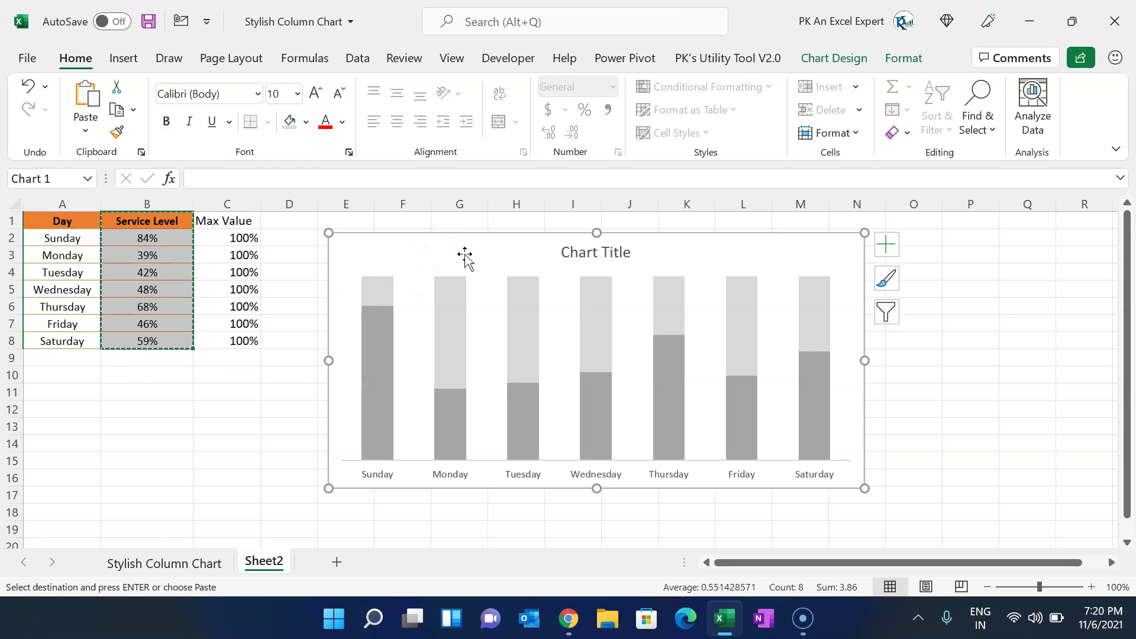
{"action": "key", "text": "ctrl+z"}
{"action": "left_click", "coordinate": [686, 253]}
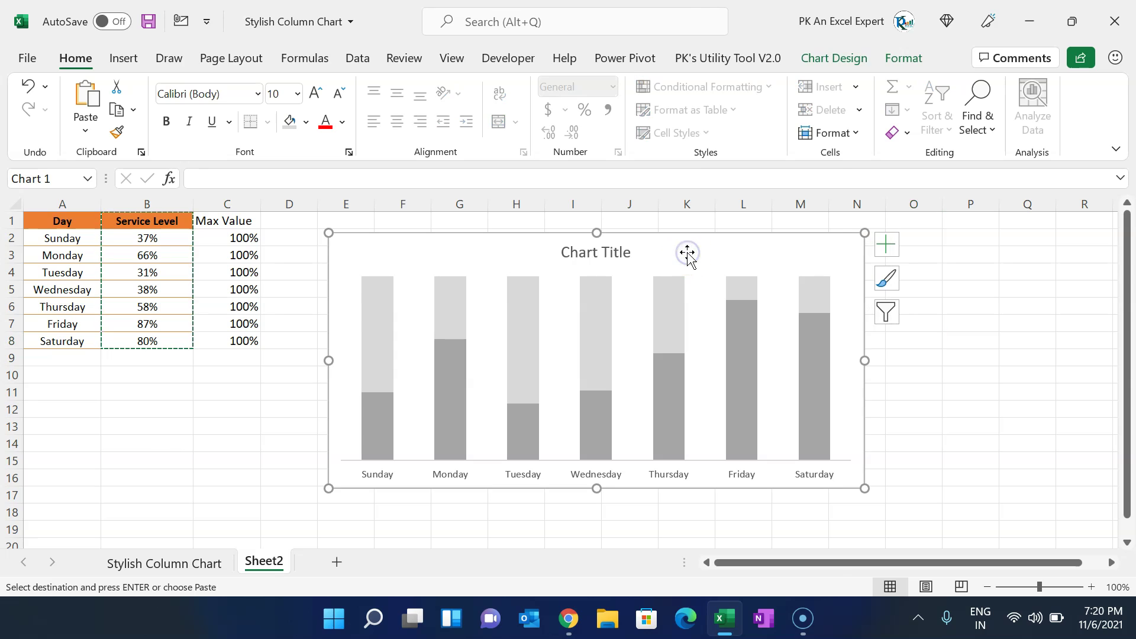
Step: Change the chart to a Combo with the extra Service Level series as Line with Markers
{"action": "right_click", "coordinate": [686, 254]}
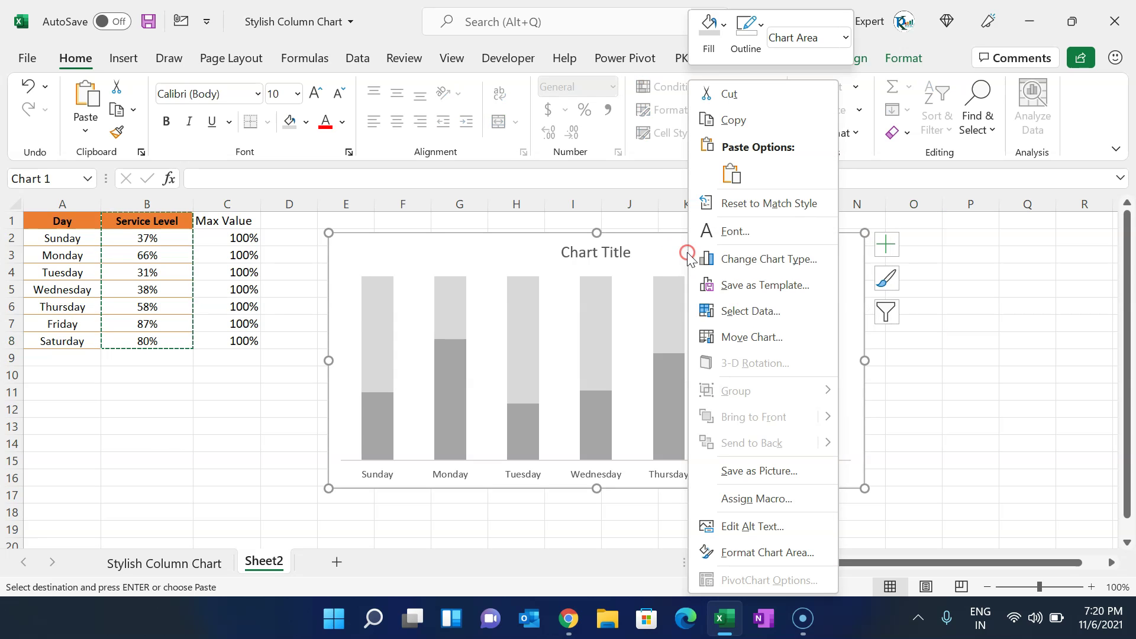
{"action": "left_click", "coordinate": [772, 259]}
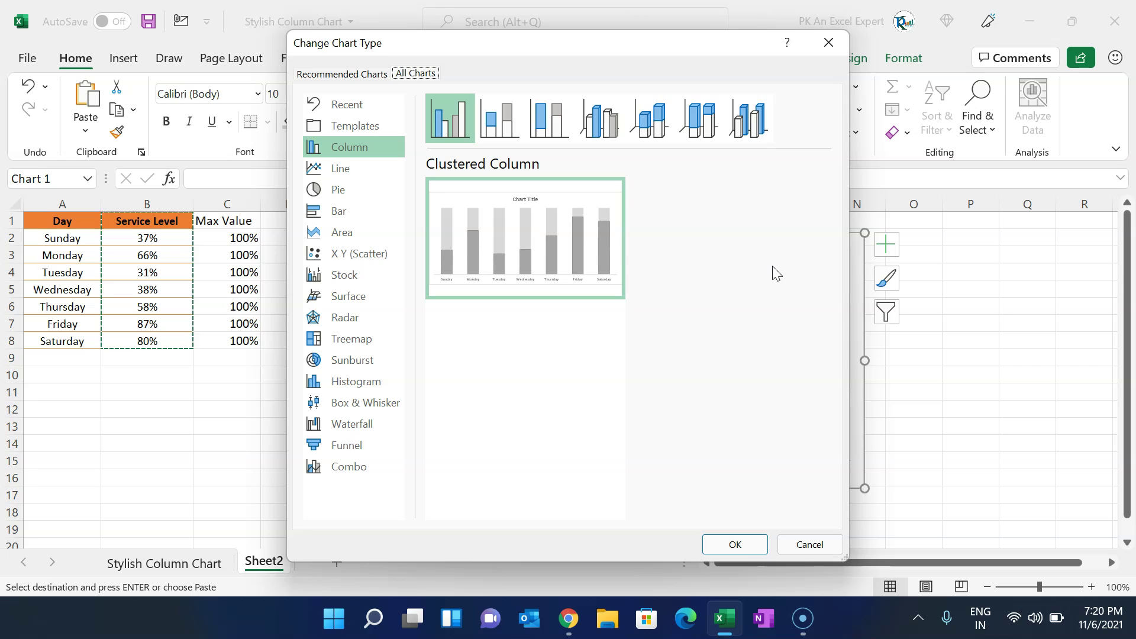
{"action": "left_click", "coordinate": [355, 466]}
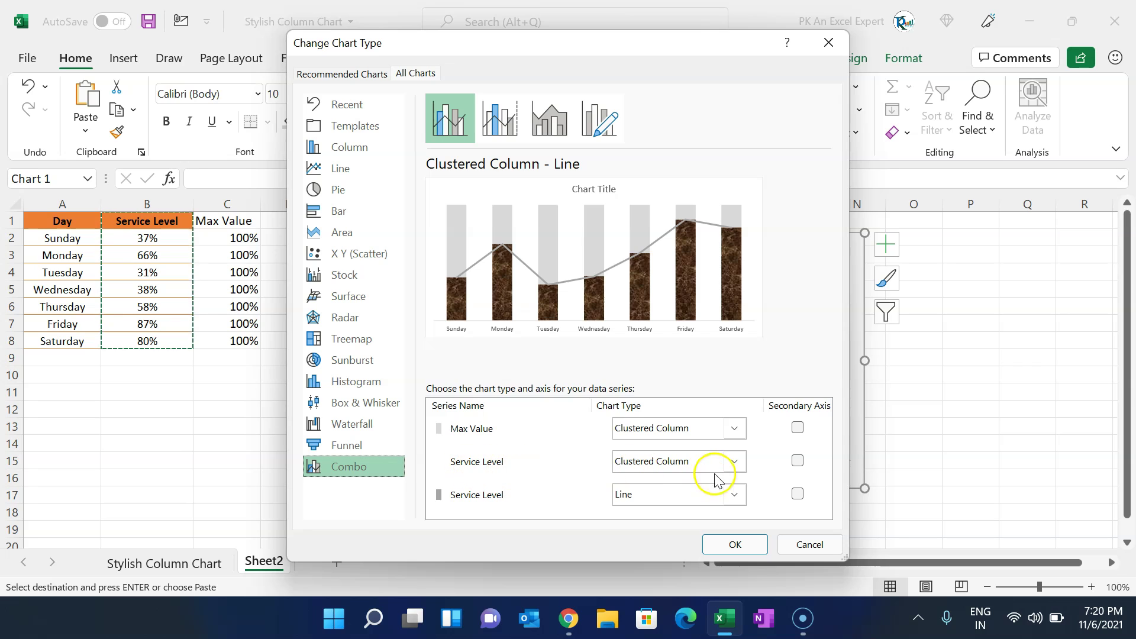
{"action": "left_click", "coordinate": [683, 503]}
{"action": "left_click", "coordinate": [655, 499]}
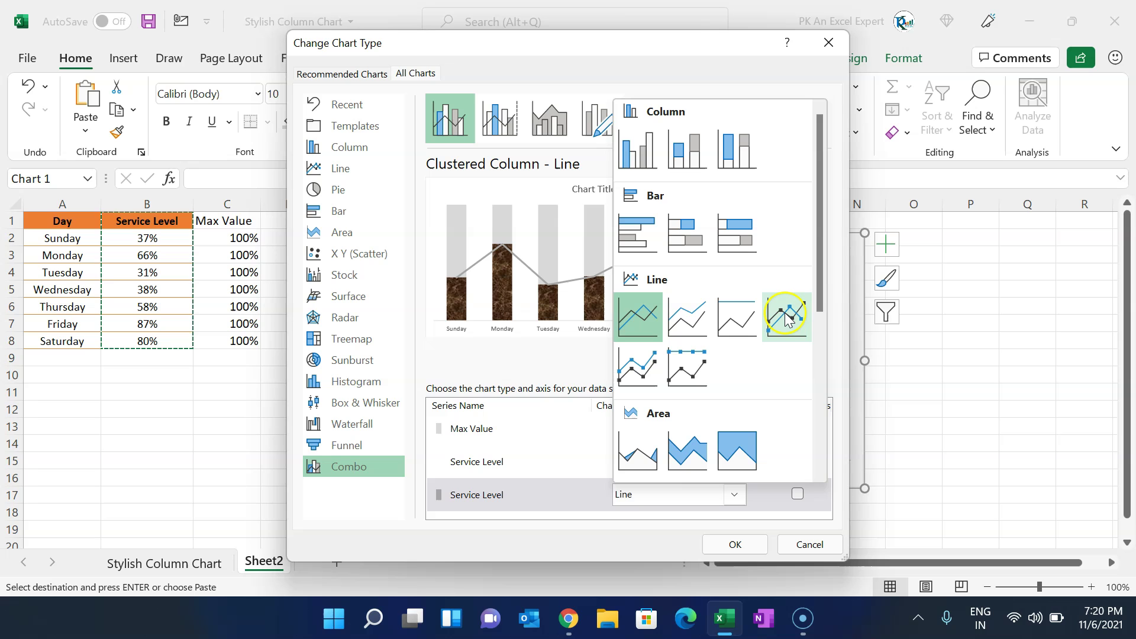
{"action": "left_click", "coordinate": [785, 317]}
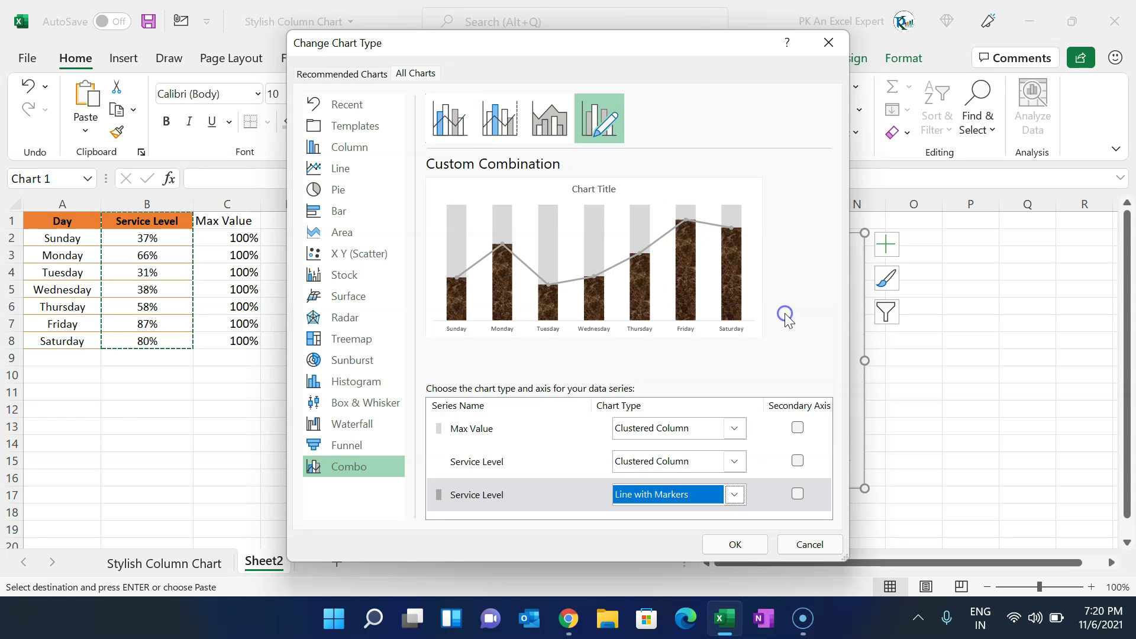
{"action": "left_click", "coordinate": [734, 543]}
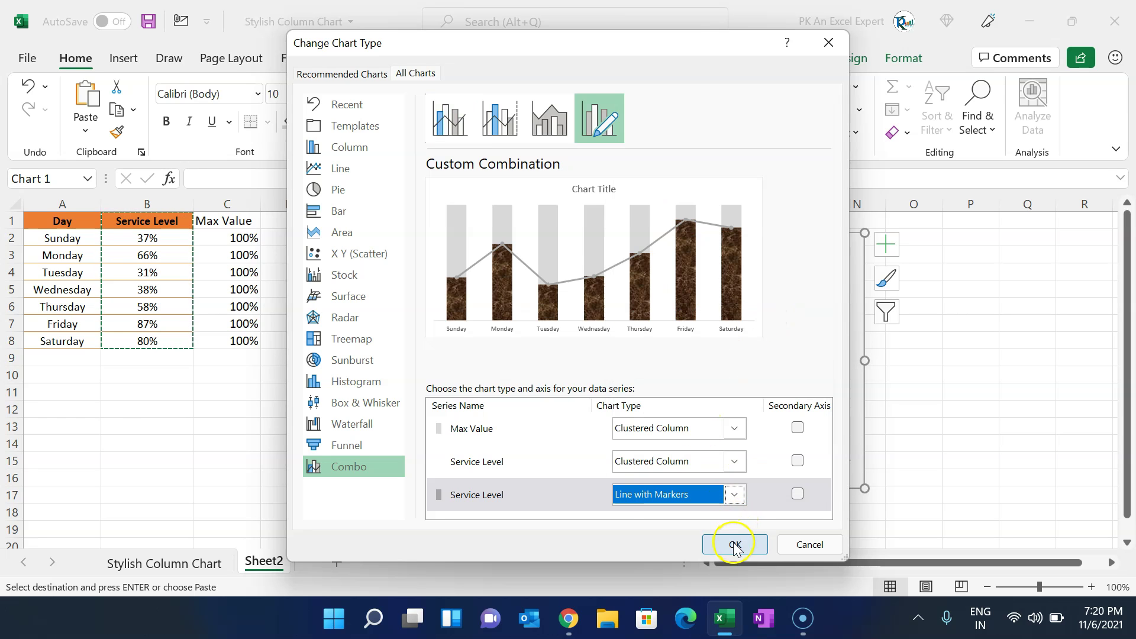
Step: Set the Max Value series overlap to 100% so brown bars sit inside grey columns
{"action": "left_click", "coordinate": [806, 363]}
{"action": "right_click", "coordinate": [807, 362]}
{"action": "left_click", "coordinate": [876, 562]}
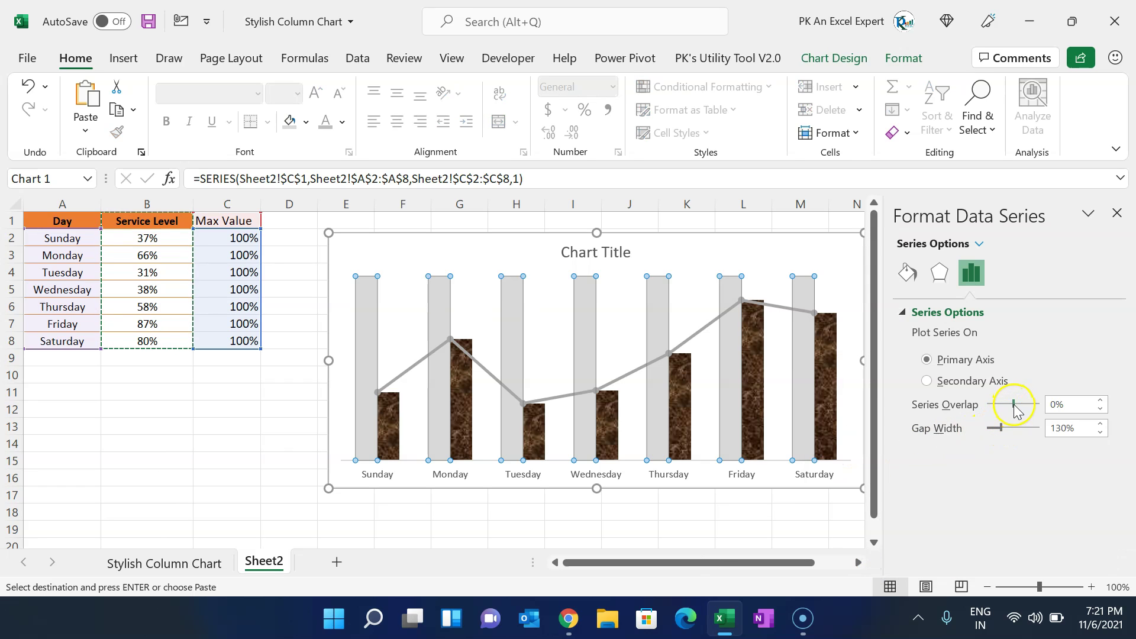
{"action": "left_click_drag", "start_coordinate": [1046, 409], "coordinate": [1041, 410]}
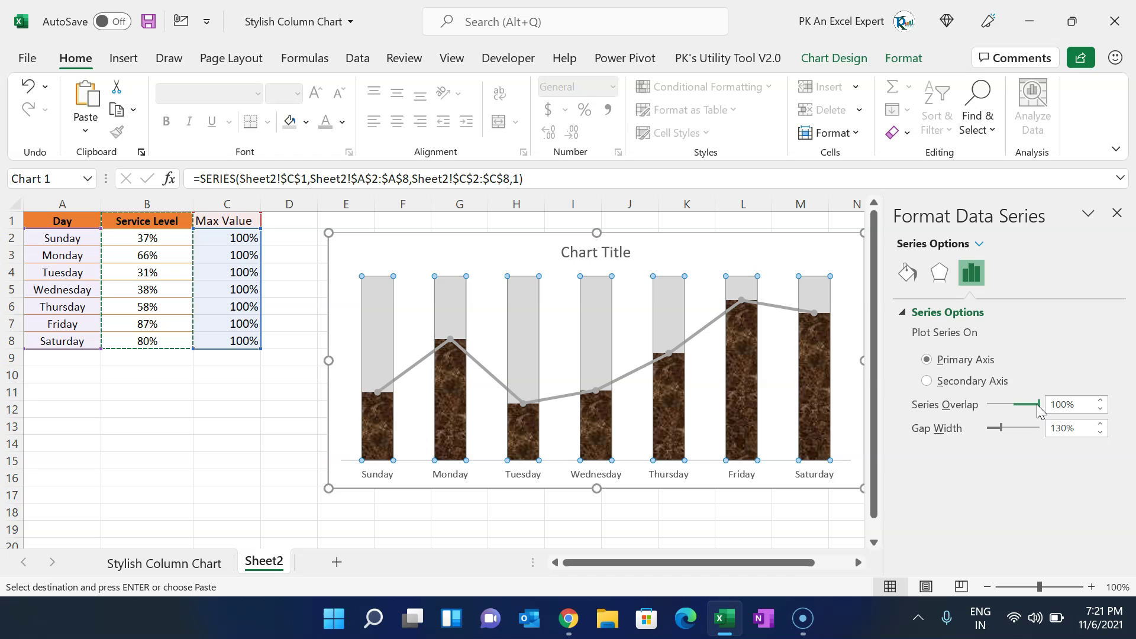
{"action": "left_click", "coordinate": [1117, 214]}
{"action": "left_click", "coordinate": [963, 330]}
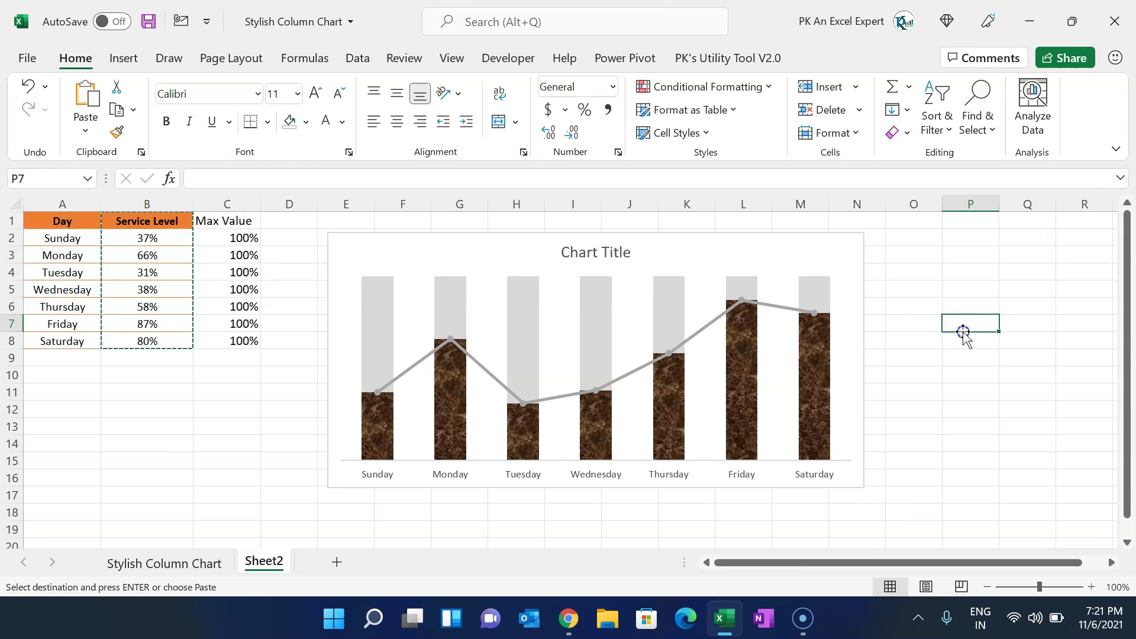
Step: Give the Service Level line No Outline so only its markers remain
{"action": "left_click", "coordinate": [682, 349]}
{"action": "left_click", "coordinate": [902, 58]}
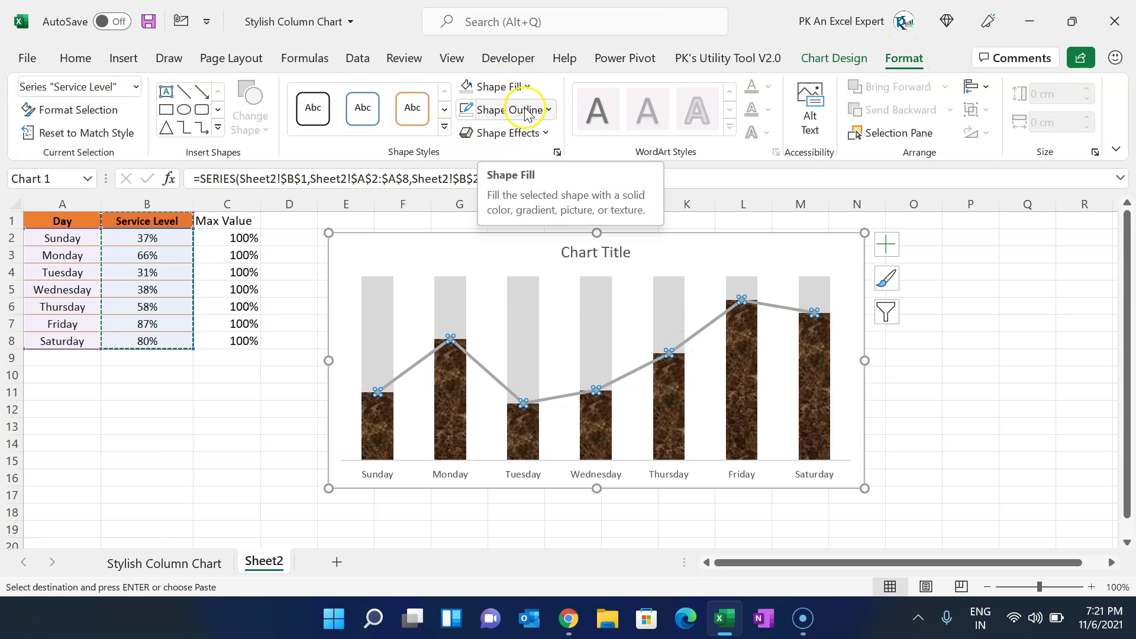
{"action": "left_click", "coordinate": [507, 110]}
{"action": "left_click", "coordinate": [516, 332]}
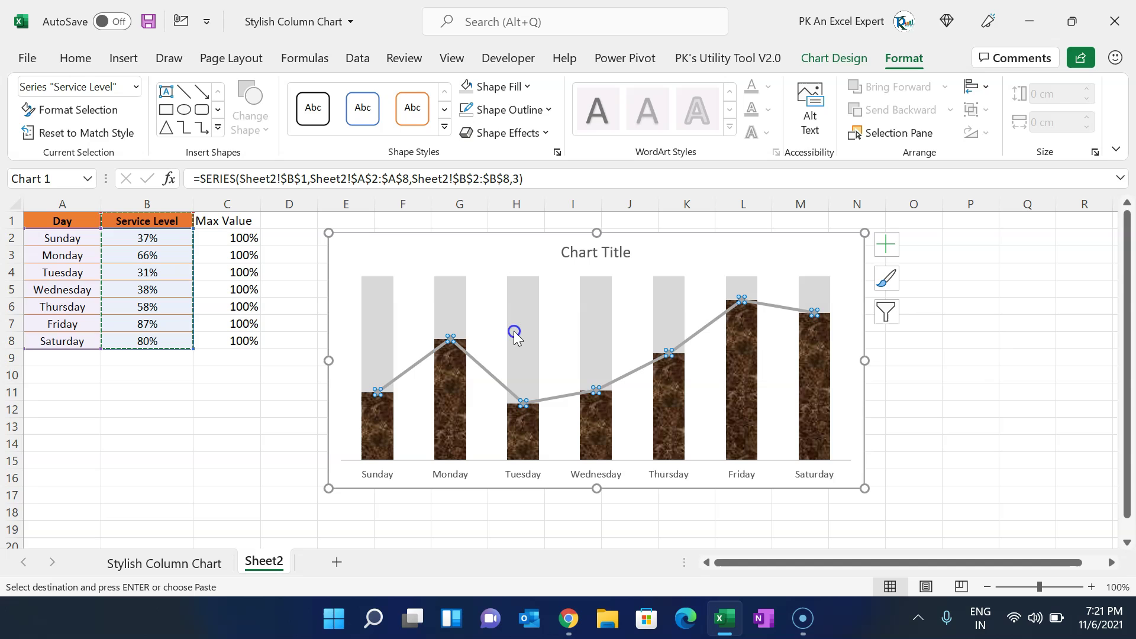
{"action": "left_click", "coordinate": [964, 355]}
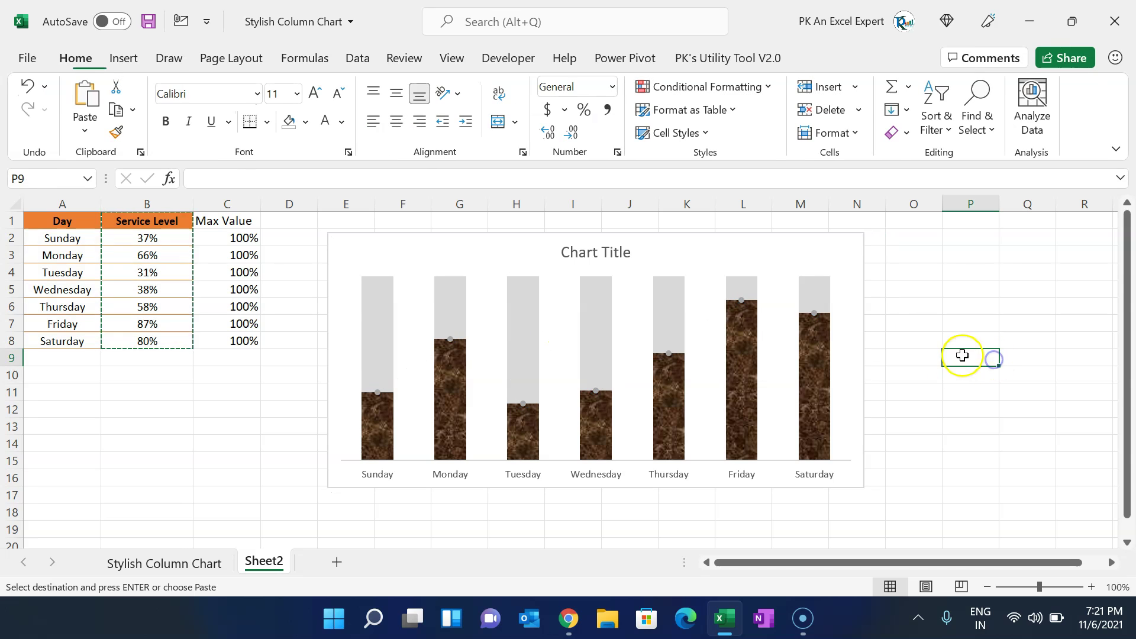
{"action": "left_click", "coordinate": [666, 356]}
{"action": "left_click", "coordinate": [931, 379]}
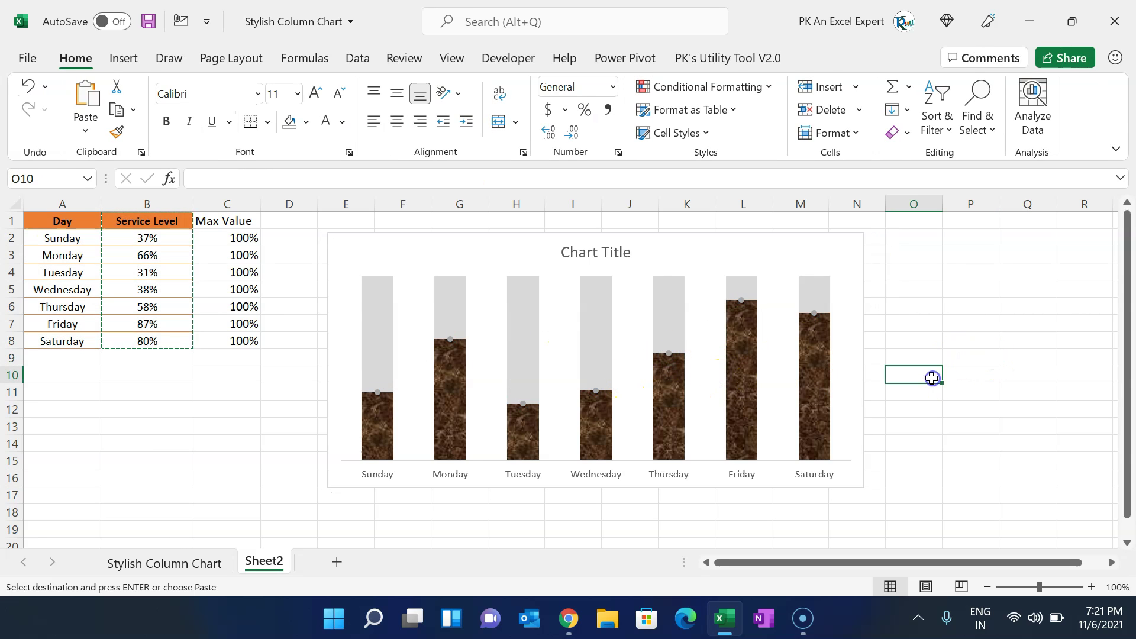
Step: Draw a small rounded rectangle to the right of the chart near column O
{"action": "left_click", "coordinate": [126, 65]}
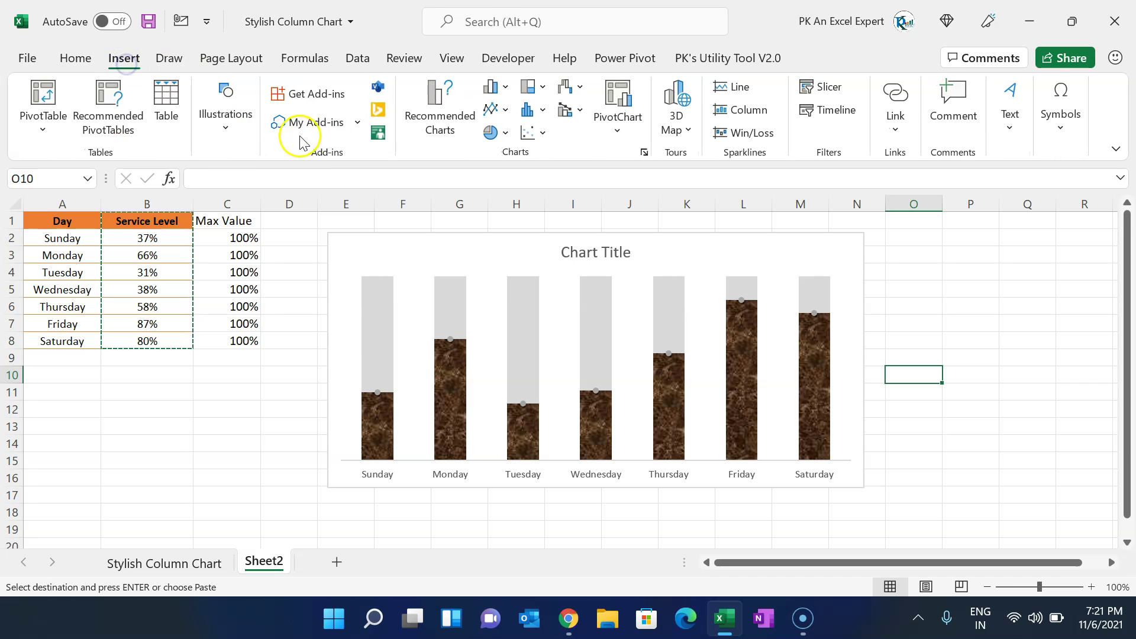
{"action": "left_click", "coordinate": [233, 130]}
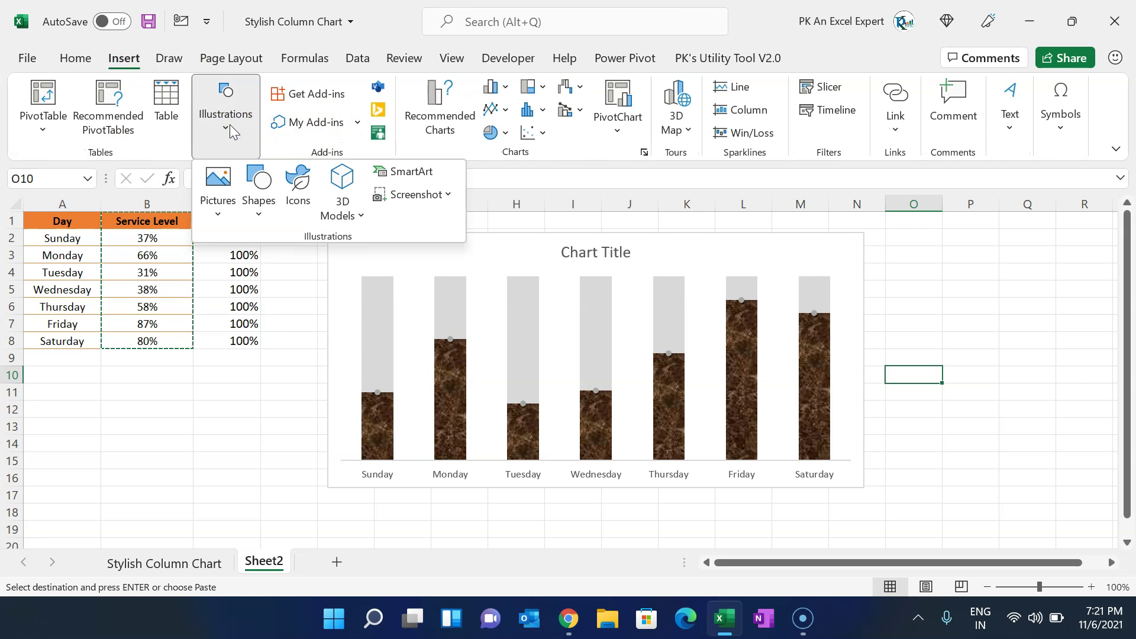
{"action": "left_click", "coordinate": [260, 204]}
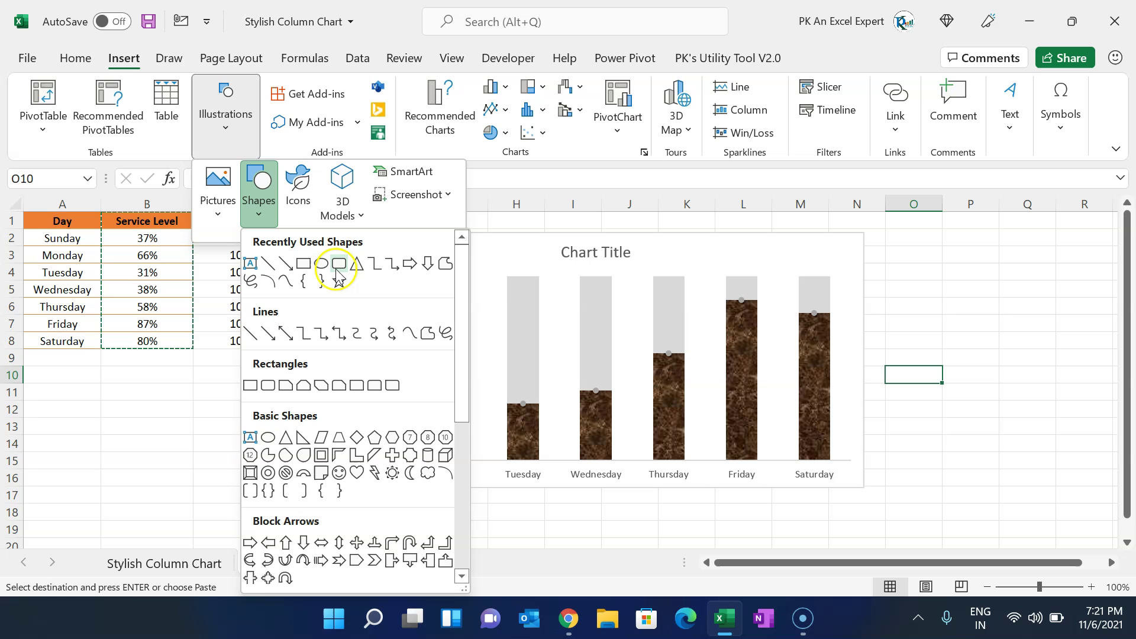
{"action": "left_click", "coordinate": [268, 385]}
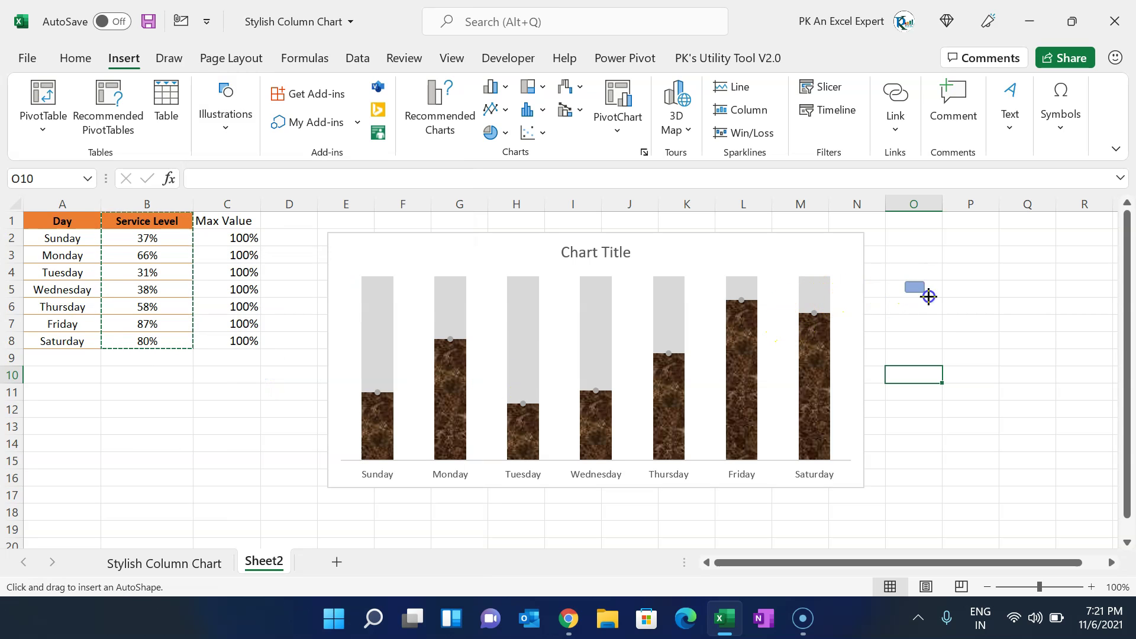
{"action": "left_click_drag", "start_coordinate": [929, 297], "coordinate": [972, 301]}
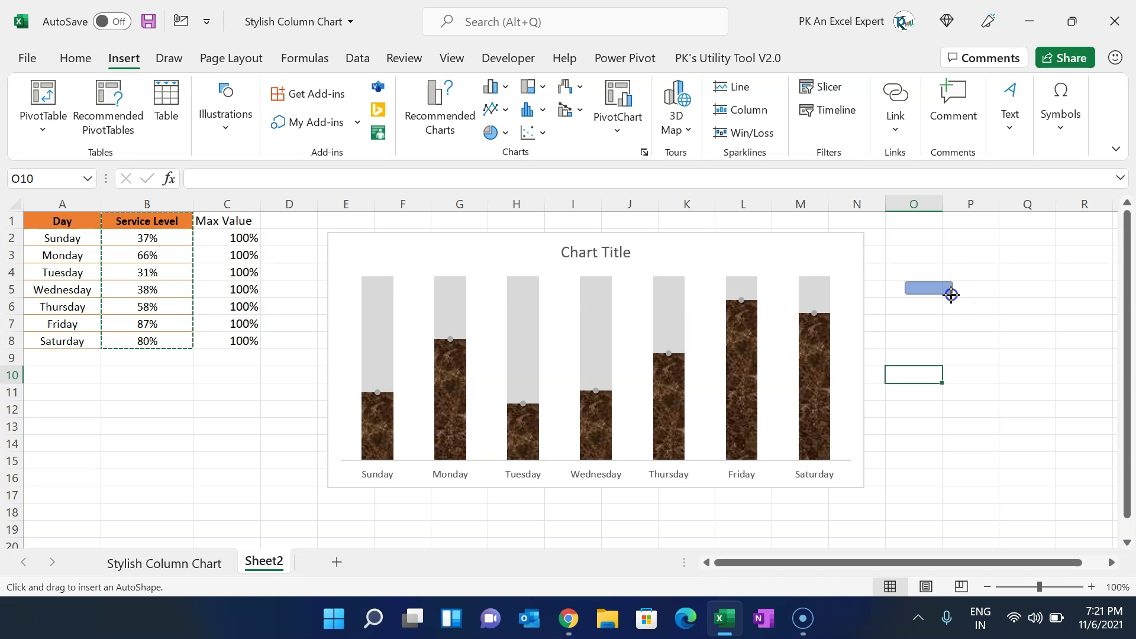
{"action": "left_click_drag", "start_coordinate": [950, 299], "coordinate": [949, 298]}
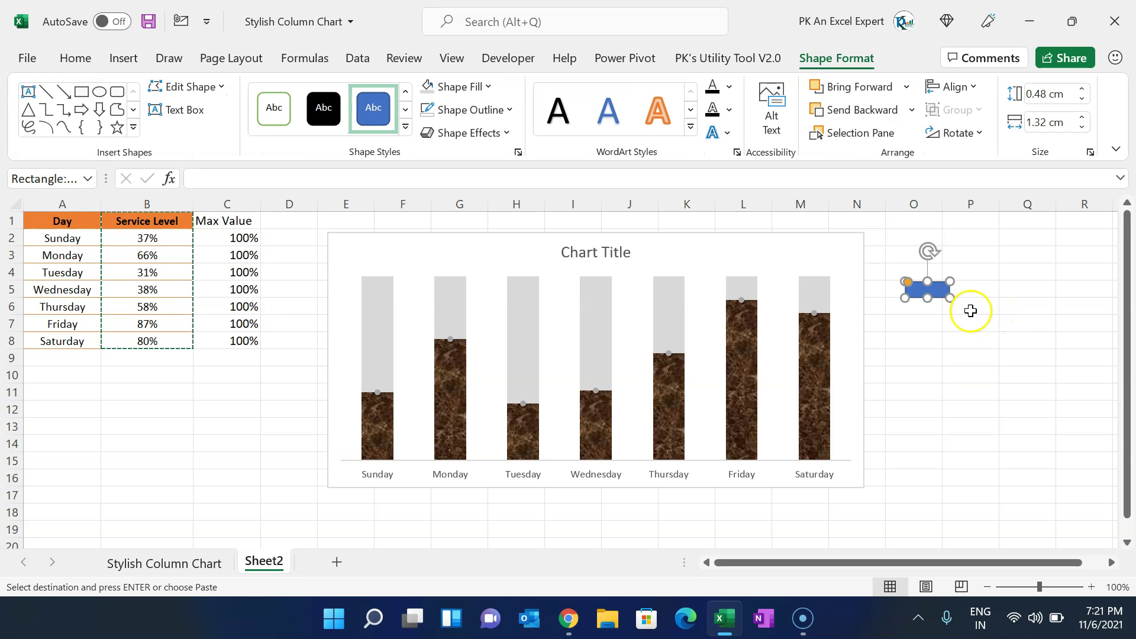
Step: Fill the rectangle with the brown marble texture and remove its outline
{"action": "left_click", "coordinate": [486, 86]}
{"action": "mouse_move", "coordinate": [476, 414]}
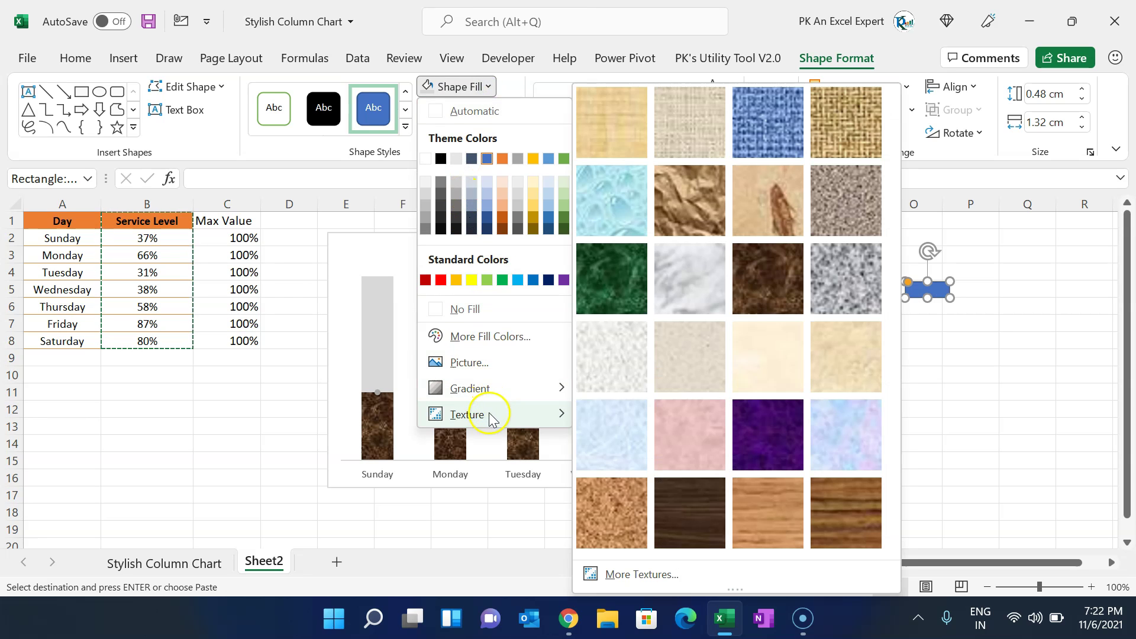
{"action": "left_click", "coordinate": [768, 274]}
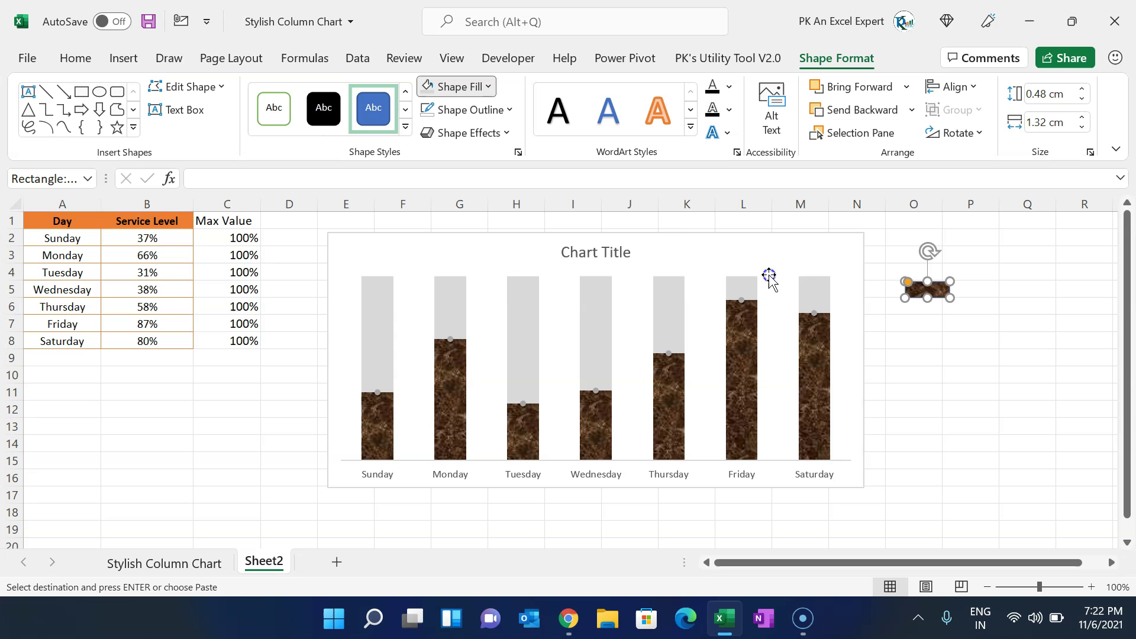
{"action": "left_click", "coordinate": [485, 110]}
{"action": "left_click", "coordinate": [497, 332]}
{"action": "left_click", "coordinate": [840, 358]}
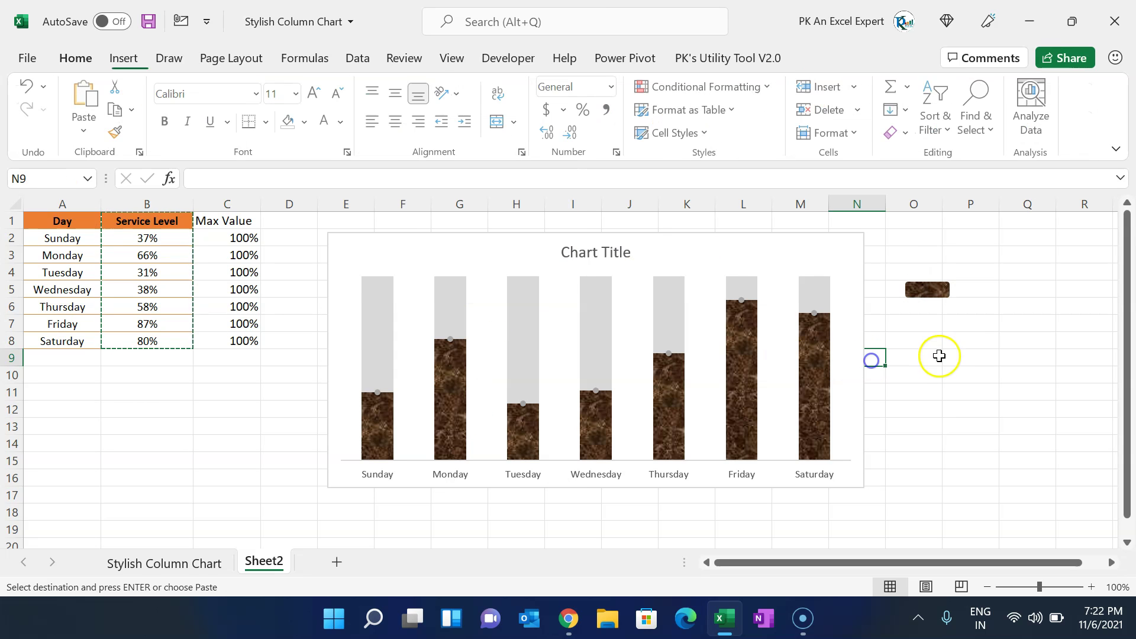
Step: Paste the marble rectangle onto the line series as every bar's marker
{"action": "left_click", "coordinate": [936, 301]}
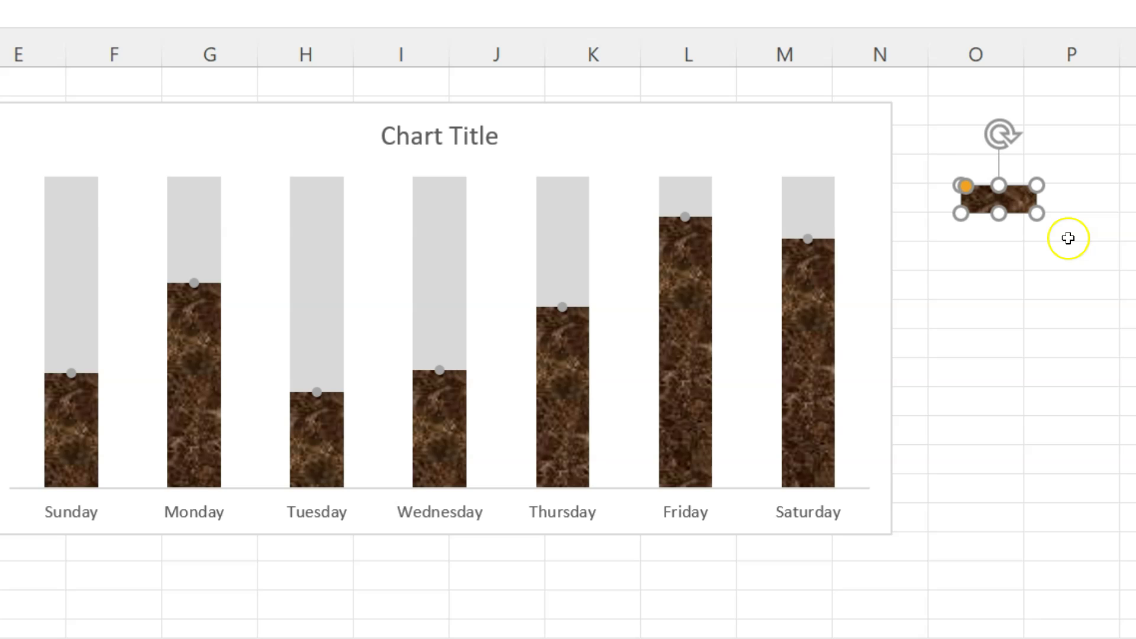
{"action": "key", "text": "Escape"}
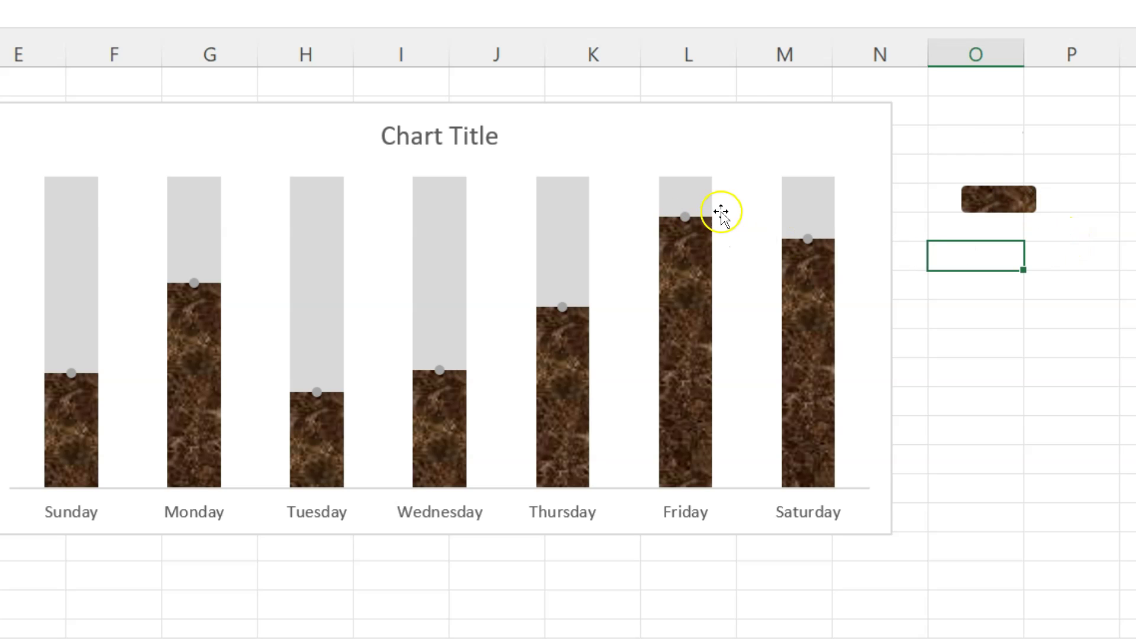
{"action": "left_click", "coordinate": [686, 216]}
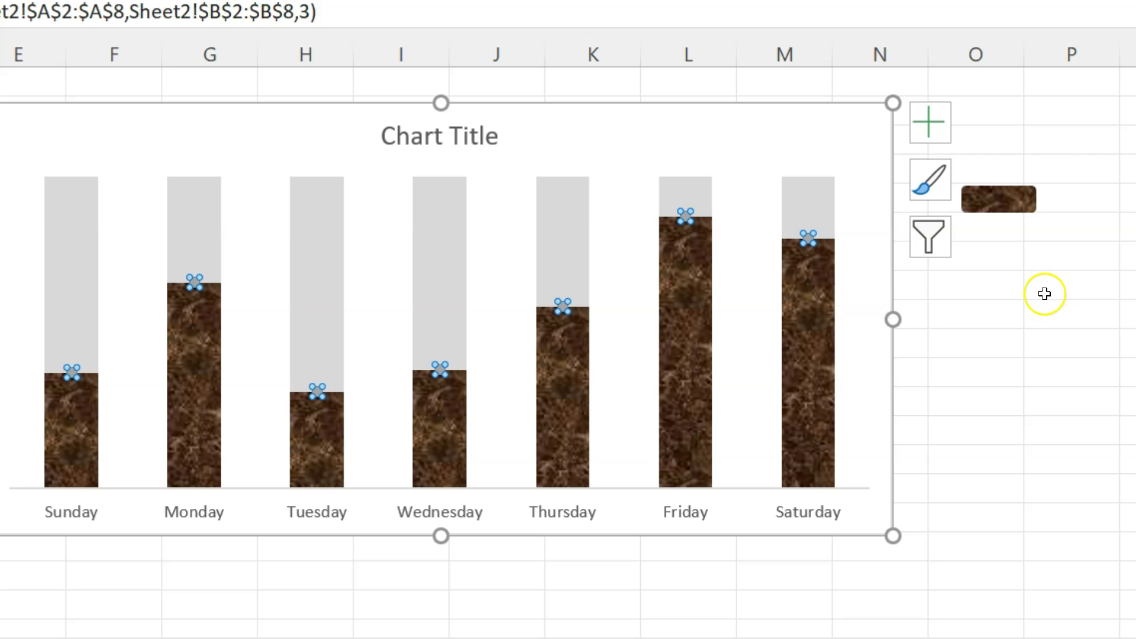
{"action": "key", "text": "ctrl+v"}
{"action": "left_click", "coordinate": [1016, 296]}
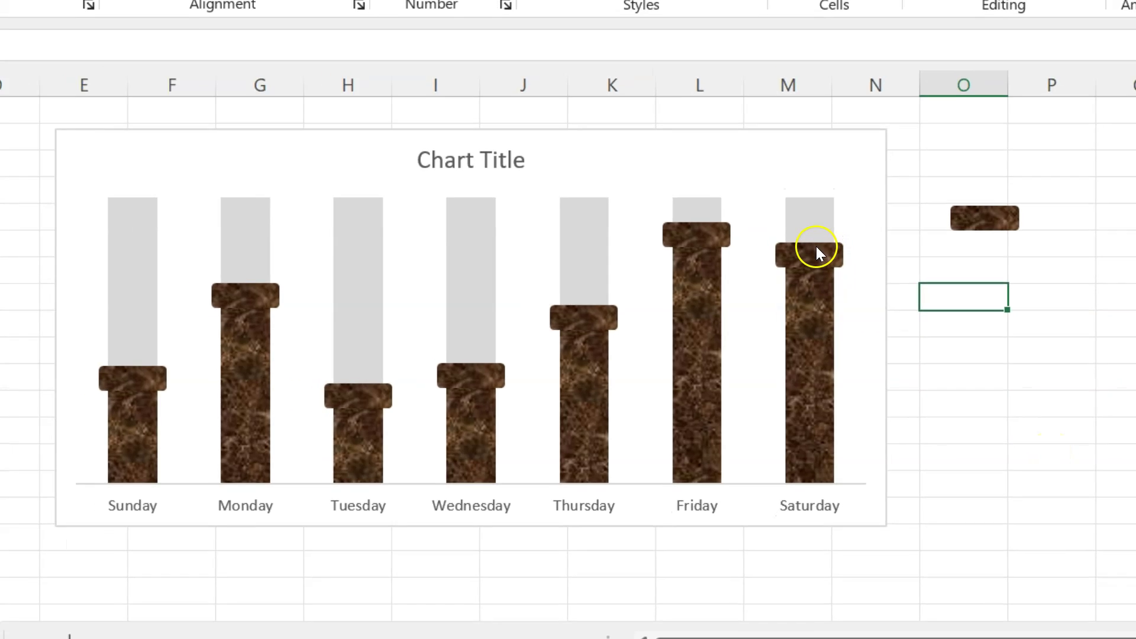
Step: Add percentage data labels to the marker series
{"action": "left_click", "coordinate": [807, 239]}
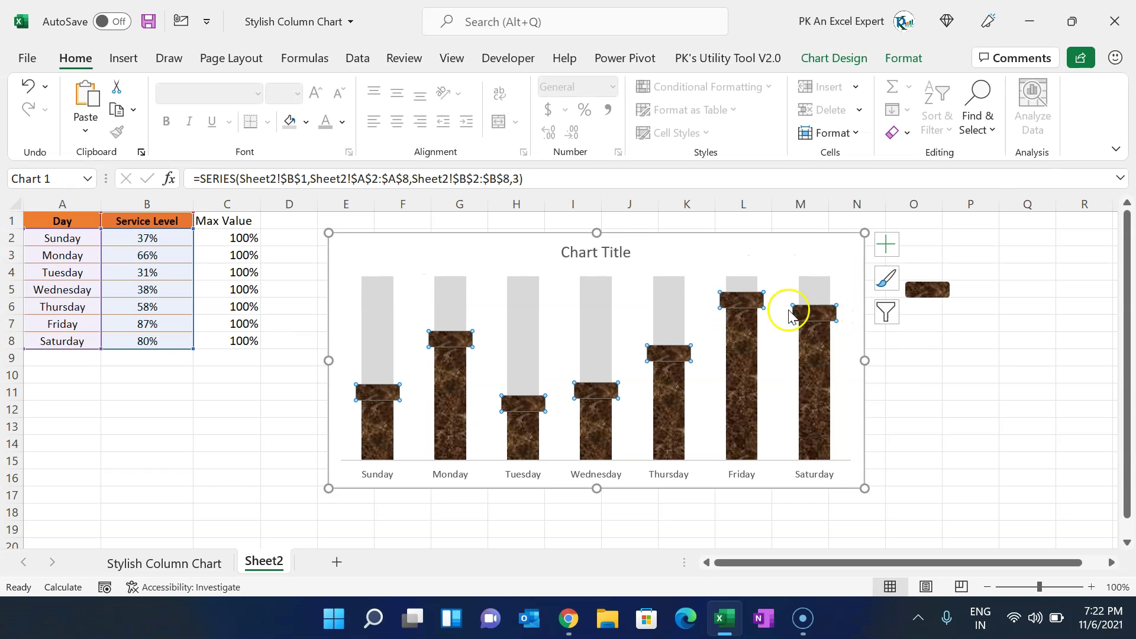
{"action": "mouse_move", "coordinate": [804, 314]}
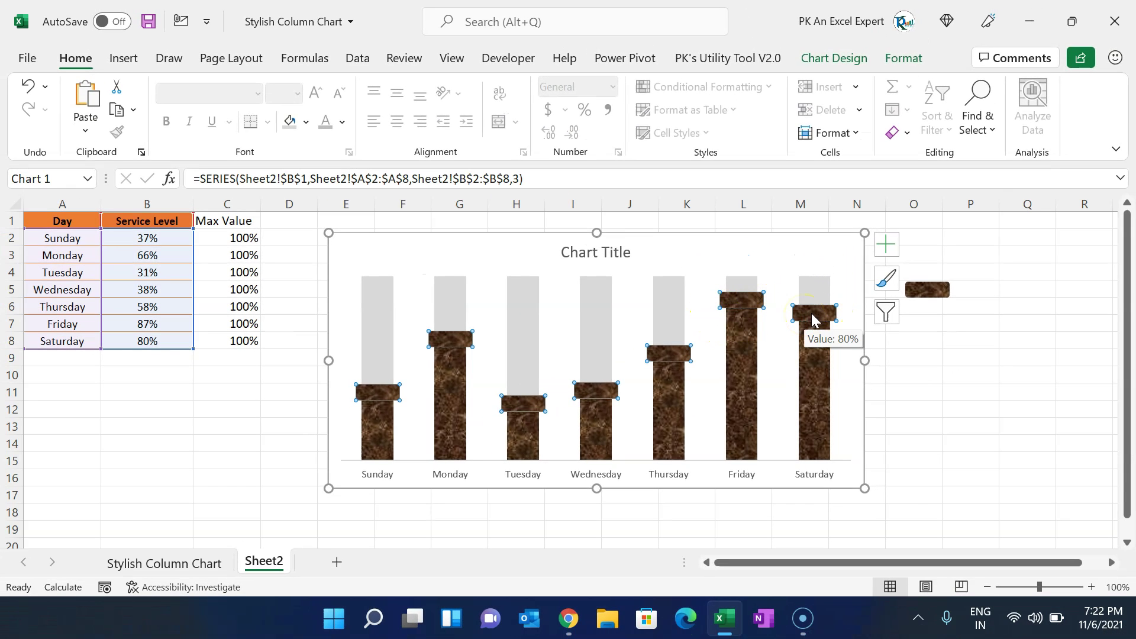
{"action": "right_click", "coordinate": [814, 315]}
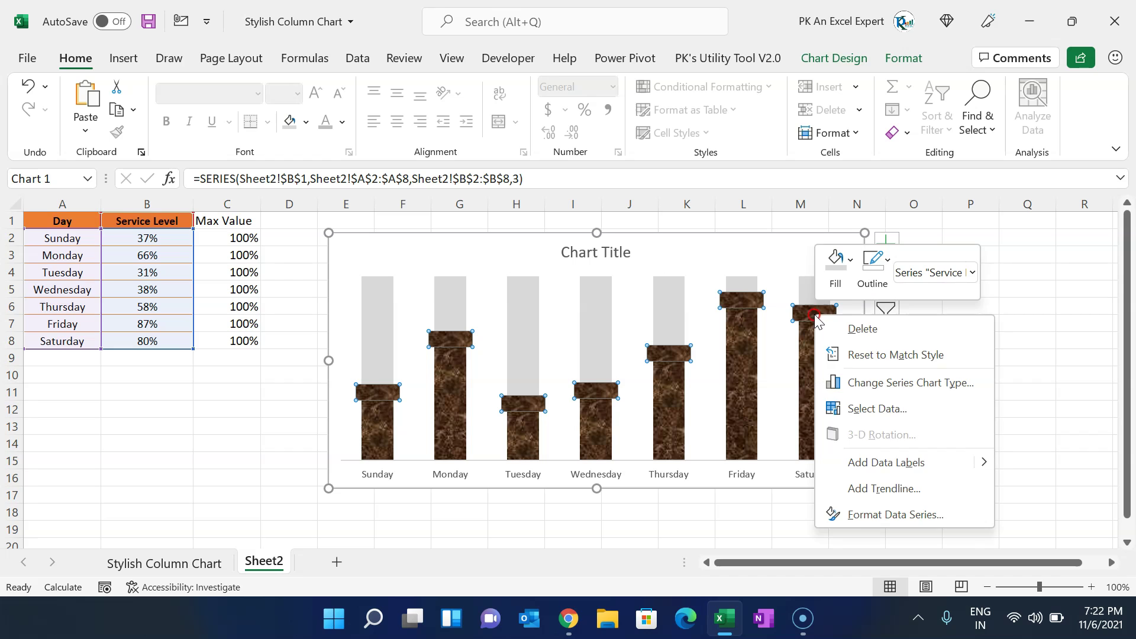
{"action": "left_click", "coordinate": [885, 461]}
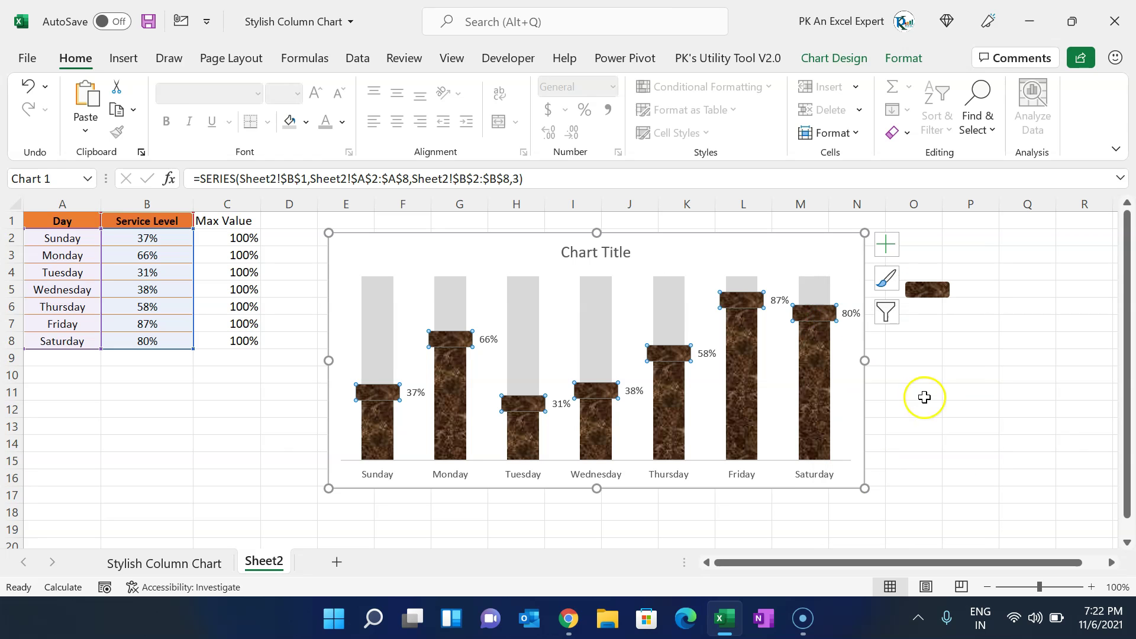
{"action": "left_click", "coordinate": [924, 397]}
Step: Center the percentage labels on the marble caps with bold white text
{"action": "left_click", "coordinate": [853, 315]}
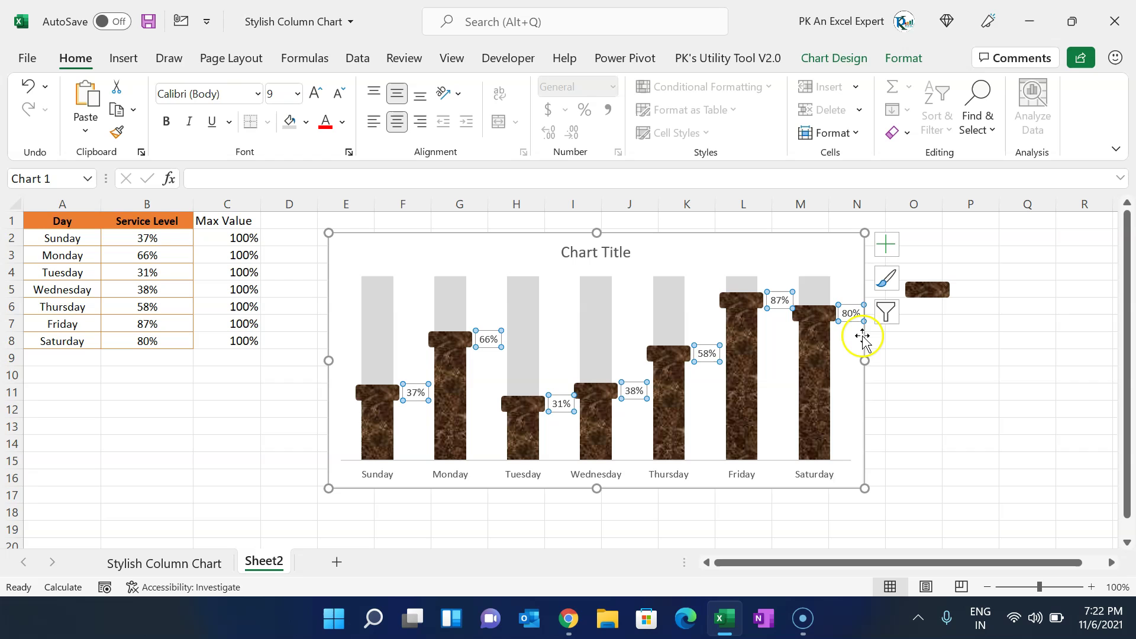
{"action": "right_click", "coordinate": [855, 316]}
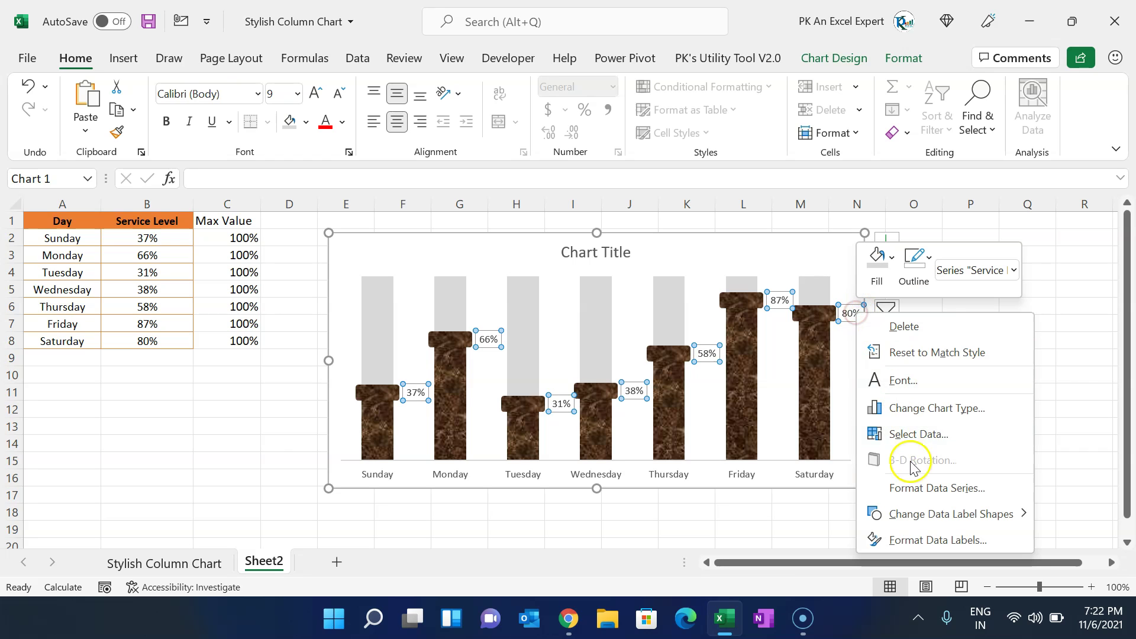
{"action": "left_click", "coordinate": [898, 537]}
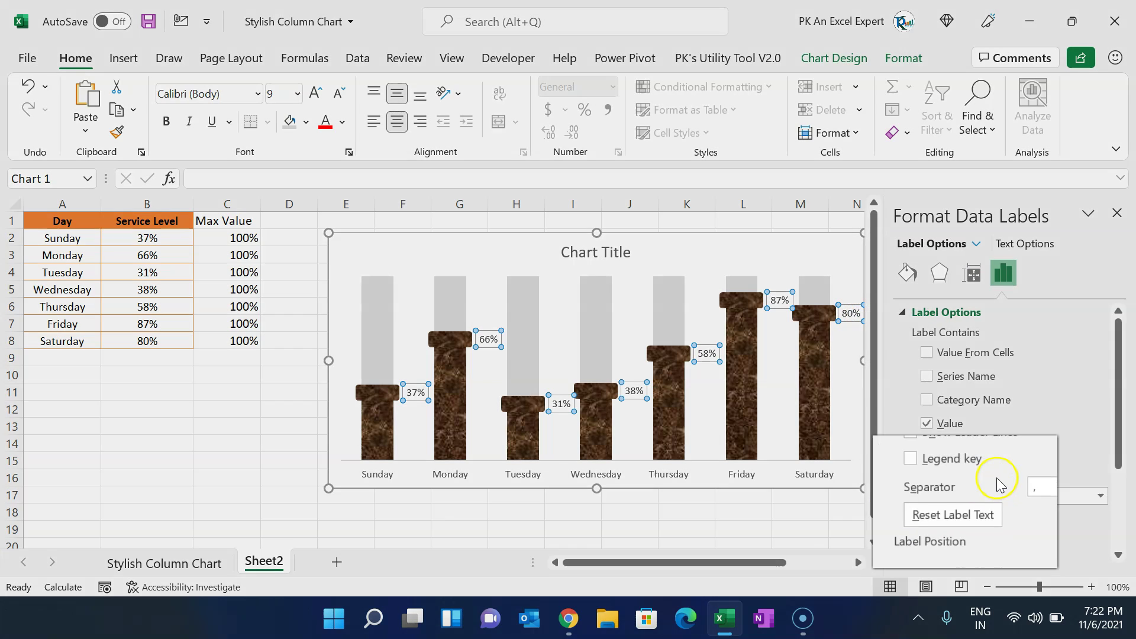
{"action": "scroll", "coordinate": [976, 450], "scroll_direction": "down", "scroll_amount": 3}
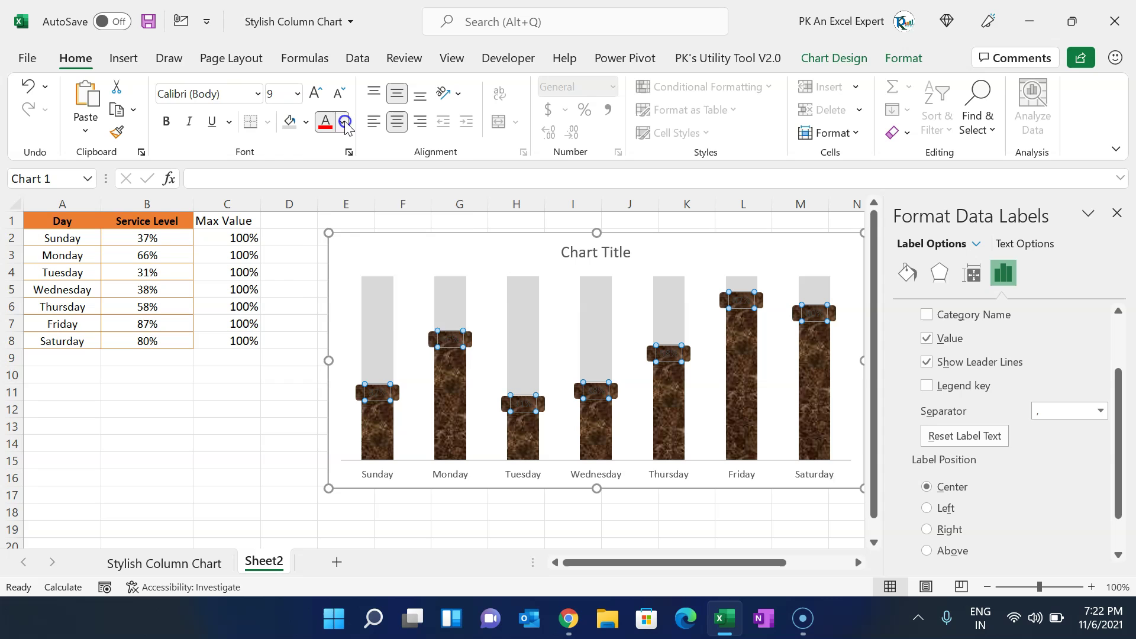
{"action": "left_click", "coordinate": [341, 121]}
{"action": "left_click", "coordinate": [329, 189]}
{"action": "left_click", "coordinate": [169, 121]}
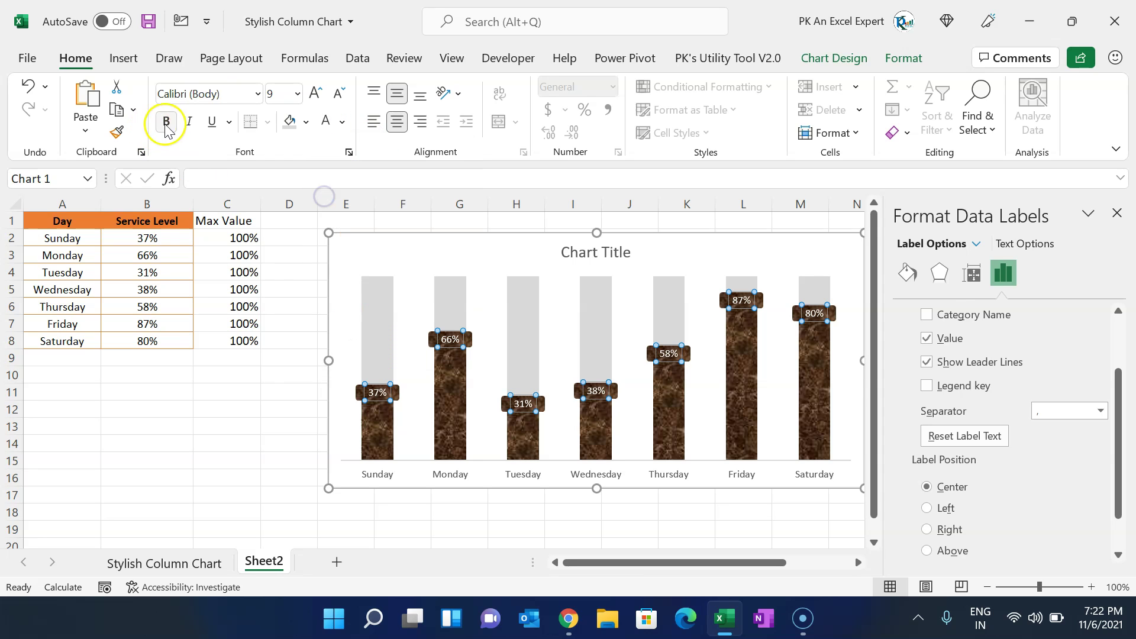
{"action": "left_click", "coordinate": [1117, 213]}
{"action": "left_click", "coordinate": [216, 421]}
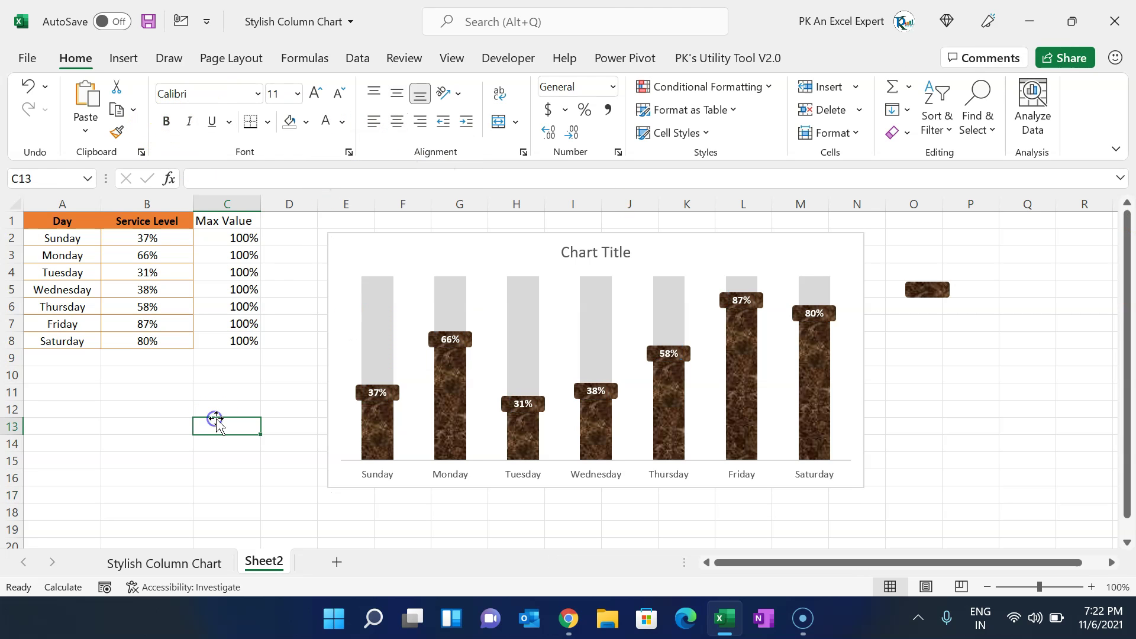
Step: Recalculate with F9, compare against the Stylish Column Chart sheet, then reselect the Sheet2 chart
{"action": "key", "text": "F9"}
{"action": "key", "text": "F9"}
{"action": "key", "text": "F9"}
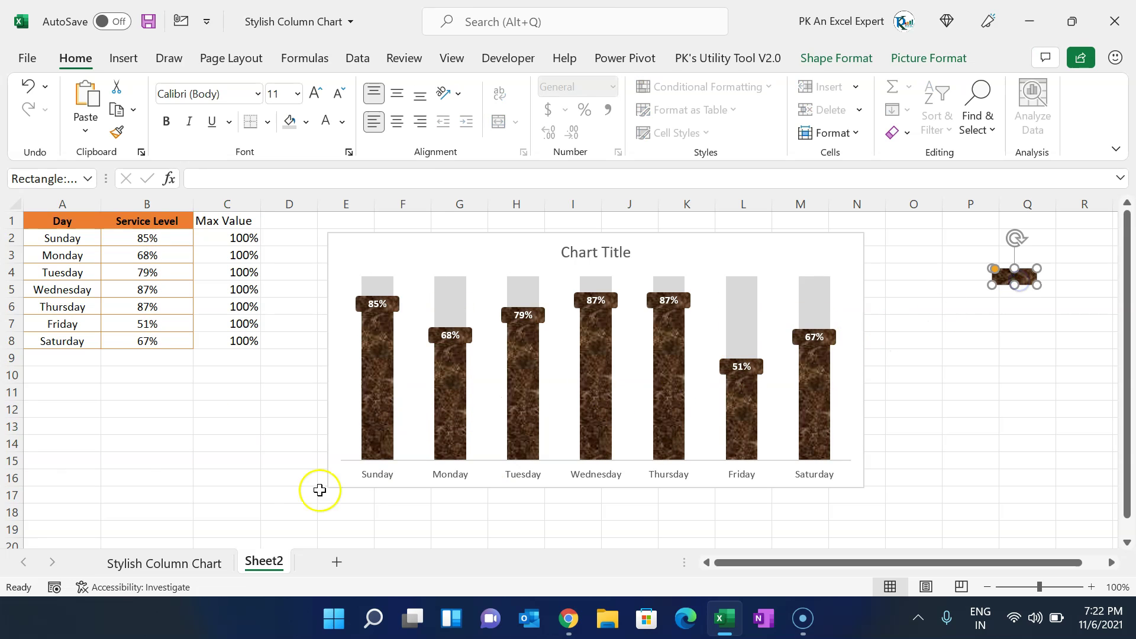
{"action": "left_click", "coordinate": [161, 478]}
{"action": "left_click", "coordinate": [157, 563]}
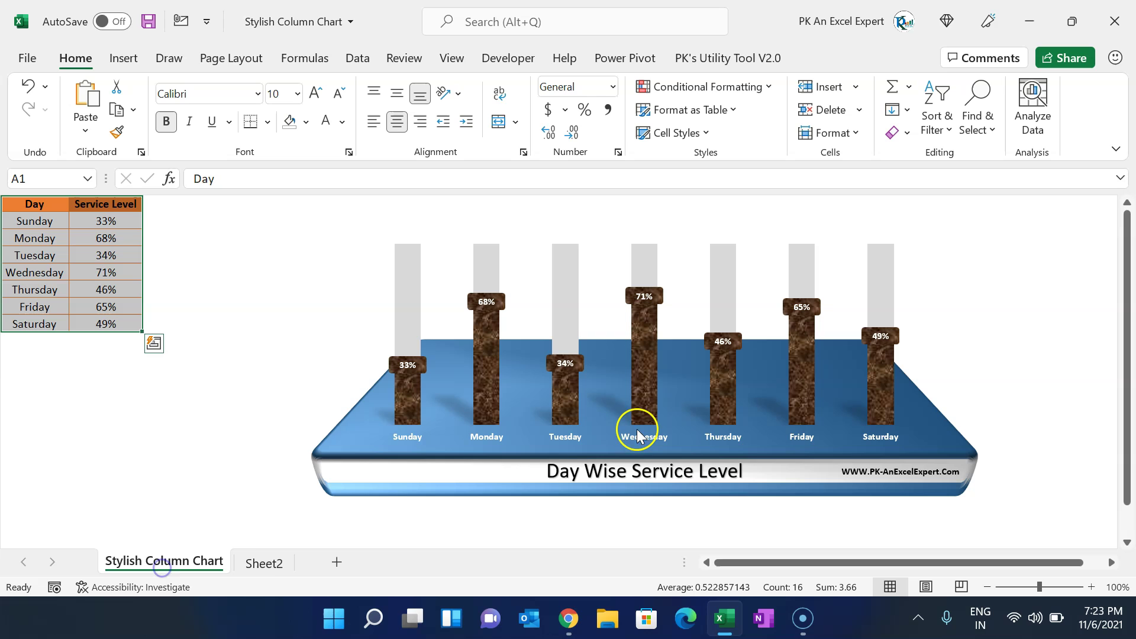
{"action": "left_click", "coordinate": [265, 563]}
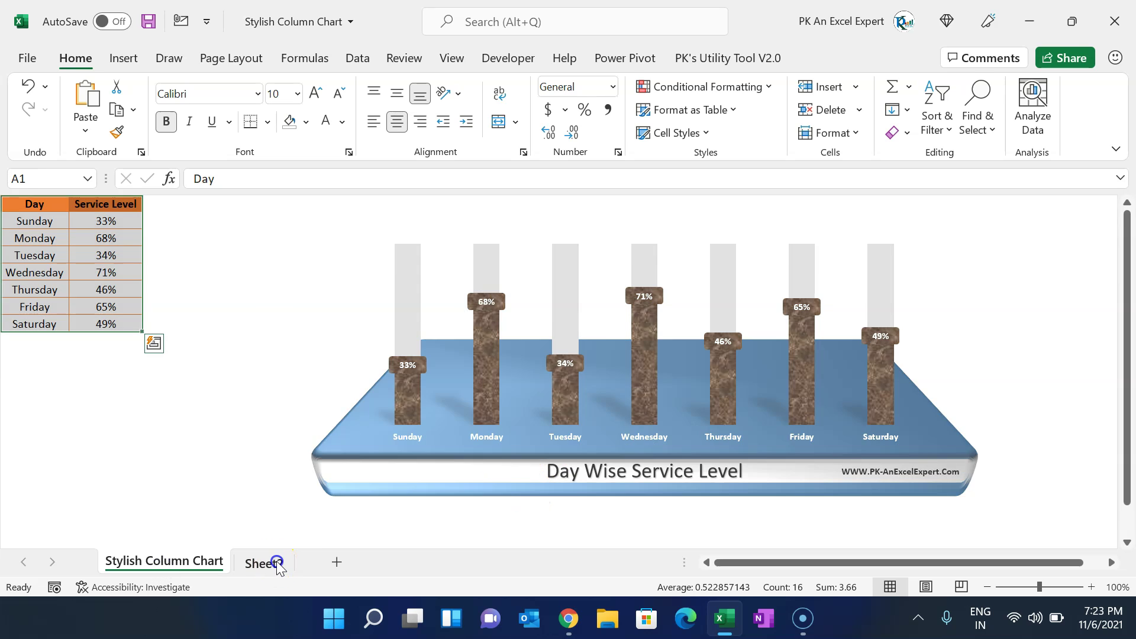
{"action": "left_click", "coordinate": [241, 390]}
{"action": "left_click", "coordinate": [445, 250]}
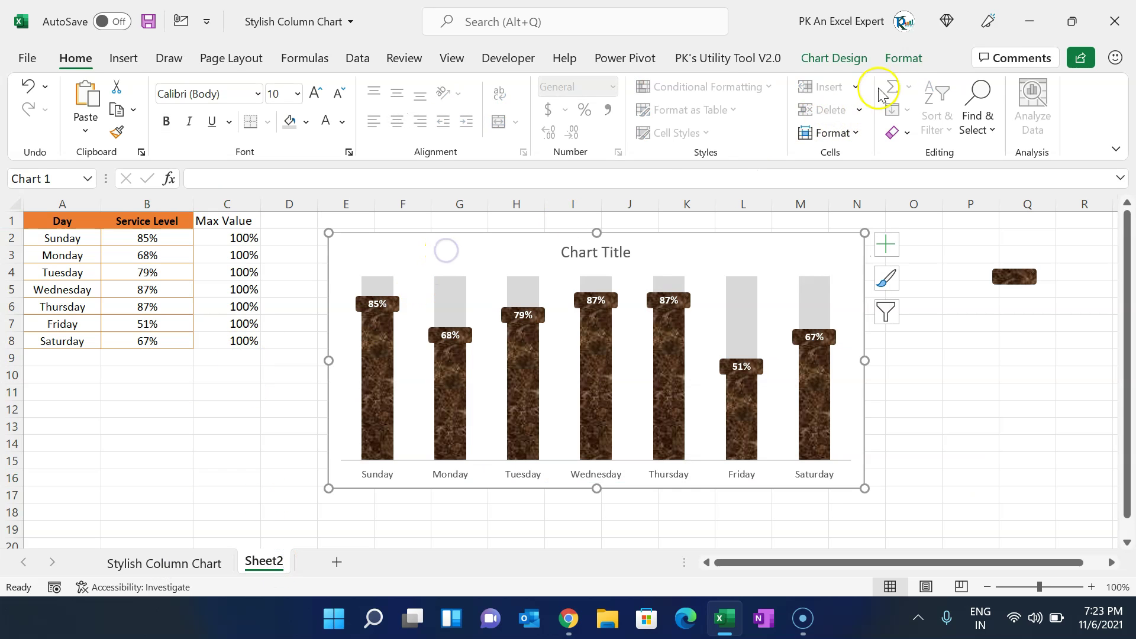
Step: Give the chart no outline and no fill
{"action": "left_click", "coordinate": [902, 57]}
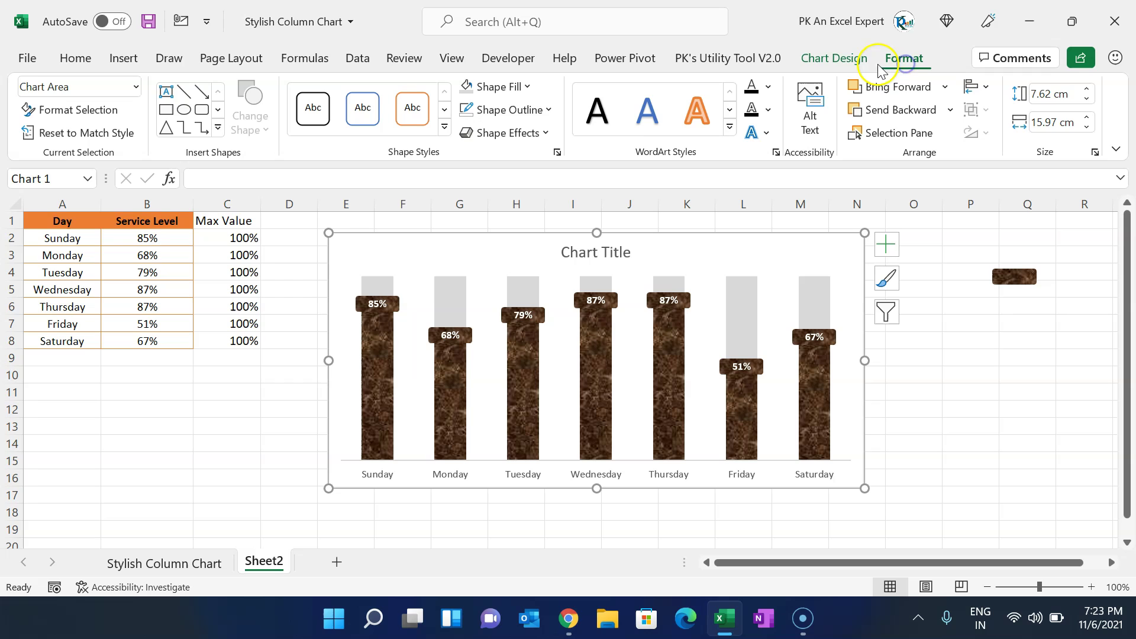
{"action": "left_click", "coordinate": [520, 109]}
{"action": "left_click", "coordinate": [538, 332]}
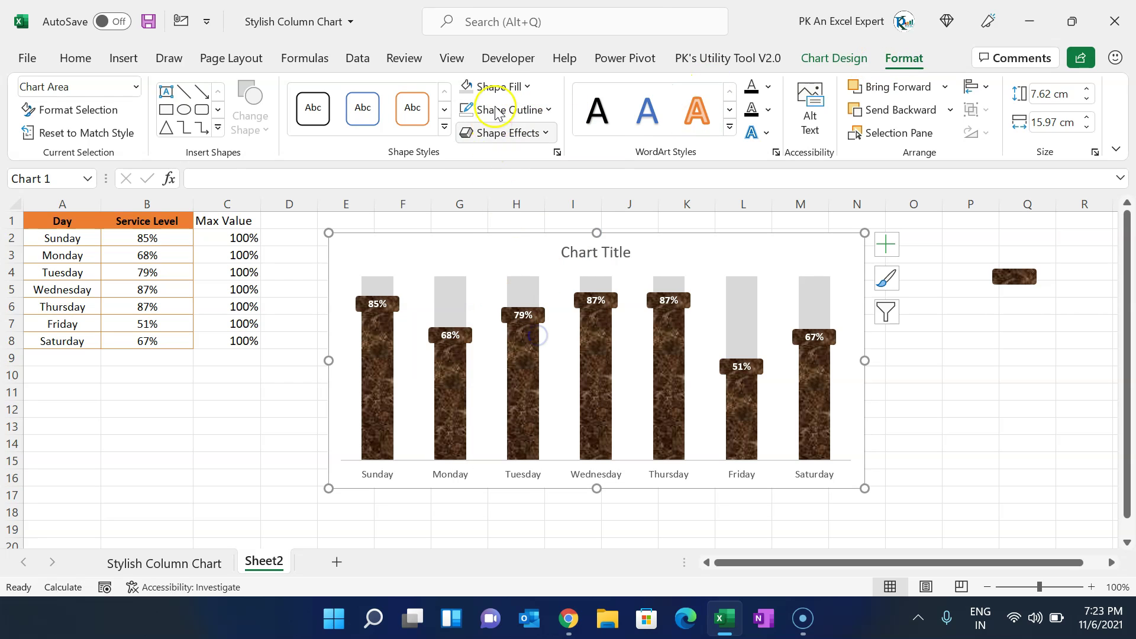
{"action": "left_click", "coordinate": [500, 87]}
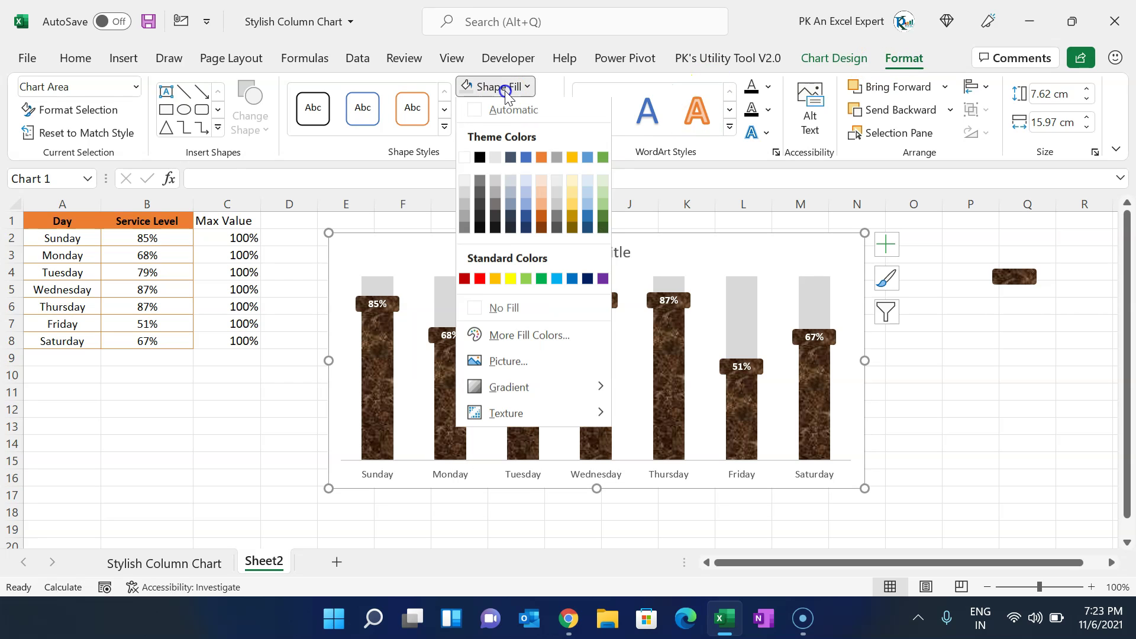
{"action": "left_click", "coordinate": [507, 309]}
{"action": "left_click", "coordinate": [236, 460]}
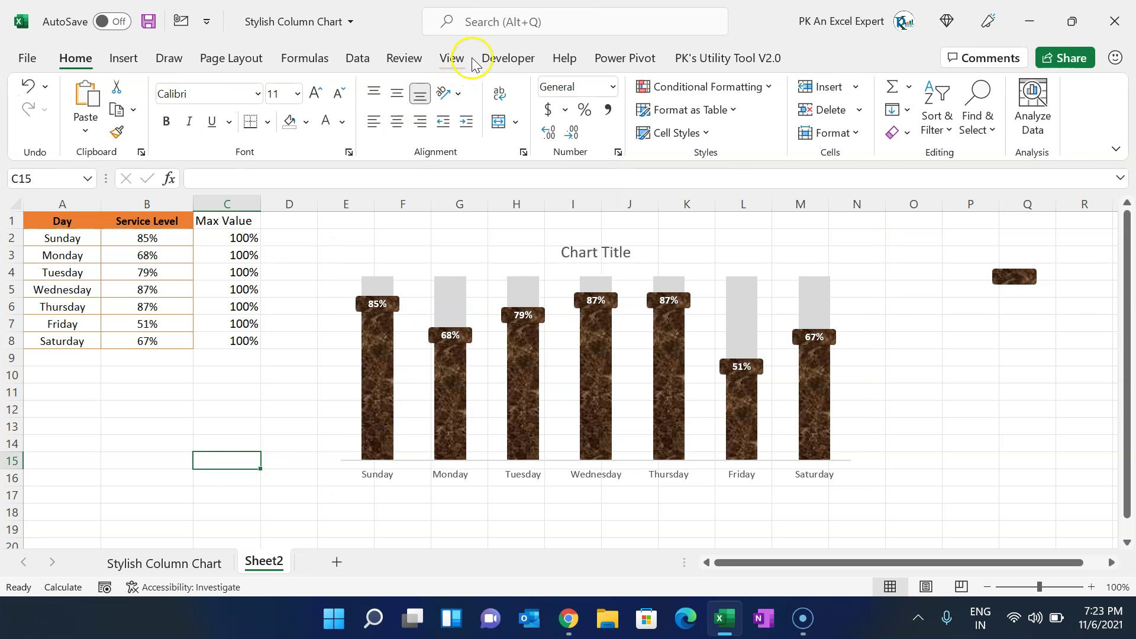
Step: Hide the worksheet gridlines and turn the Max Value column C1:C8 text white
{"action": "left_click", "coordinate": [452, 57]}
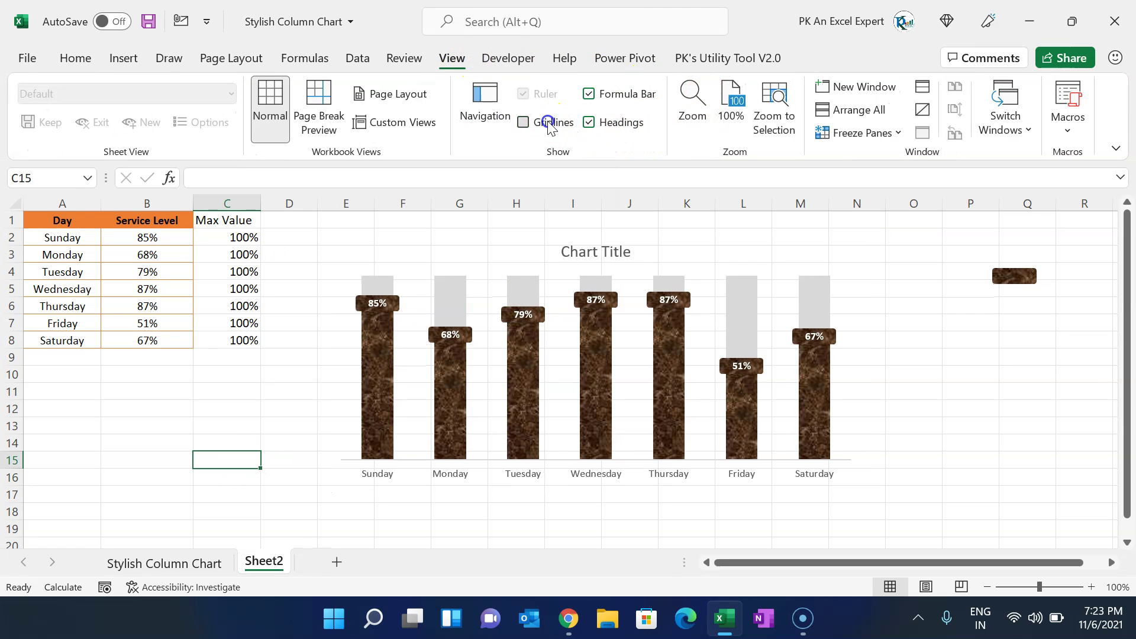
{"action": "left_click", "coordinate": [75, 57]}
{"action": "left_click", "coordinate": [195, 401]}
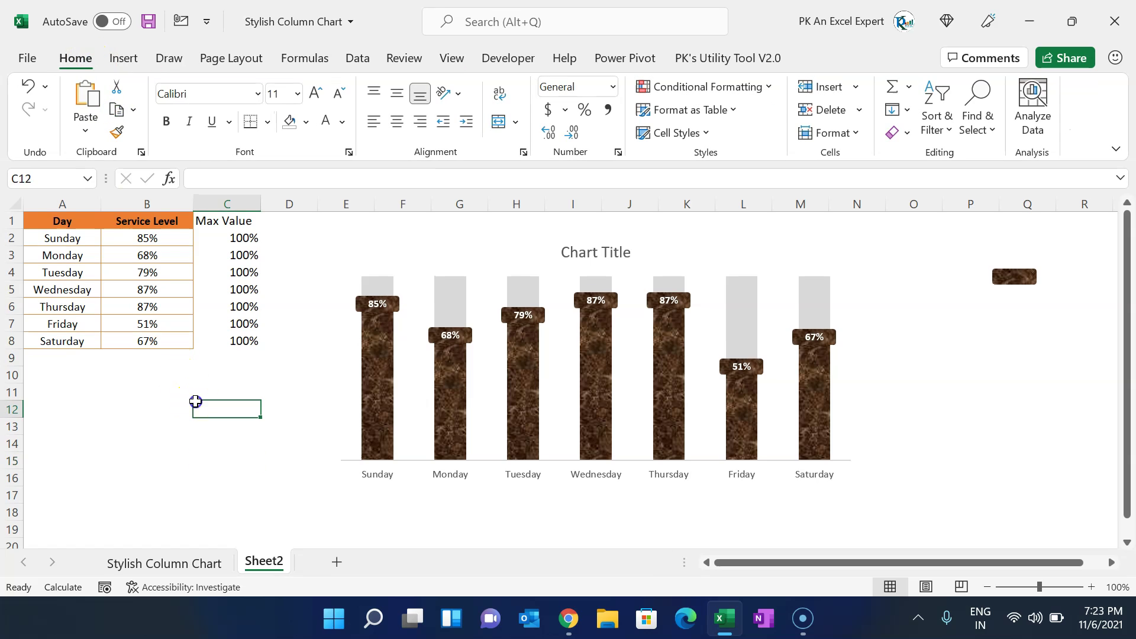
{"action": "left_click_drag", "start_coordinate": [228, 220], "coordinate": [233, 336]}
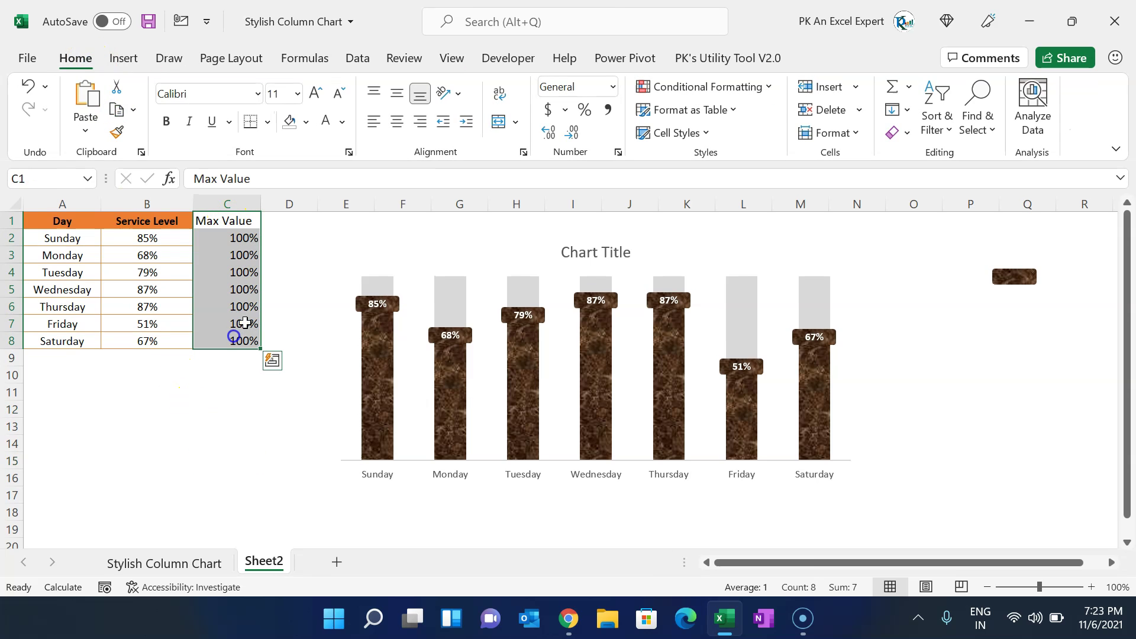
{"action": "left_click", "coordinate": [341, 121]}
{"action": "left_click", "coordinate": [335, 193]}
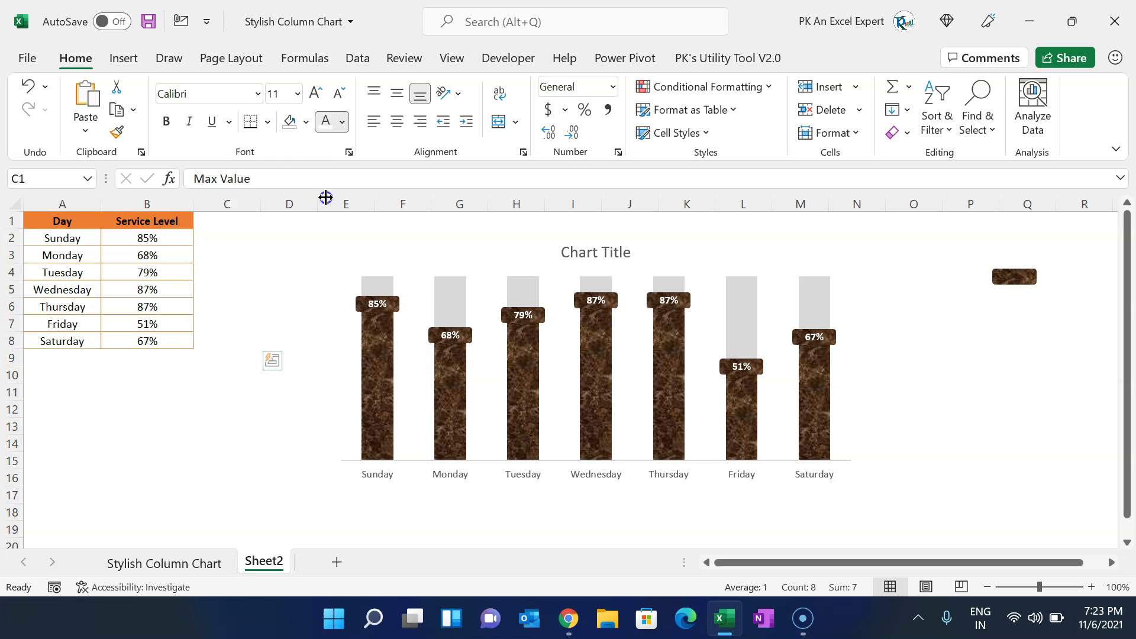
{"action": "left_click", "coordinate": [204, 446]}
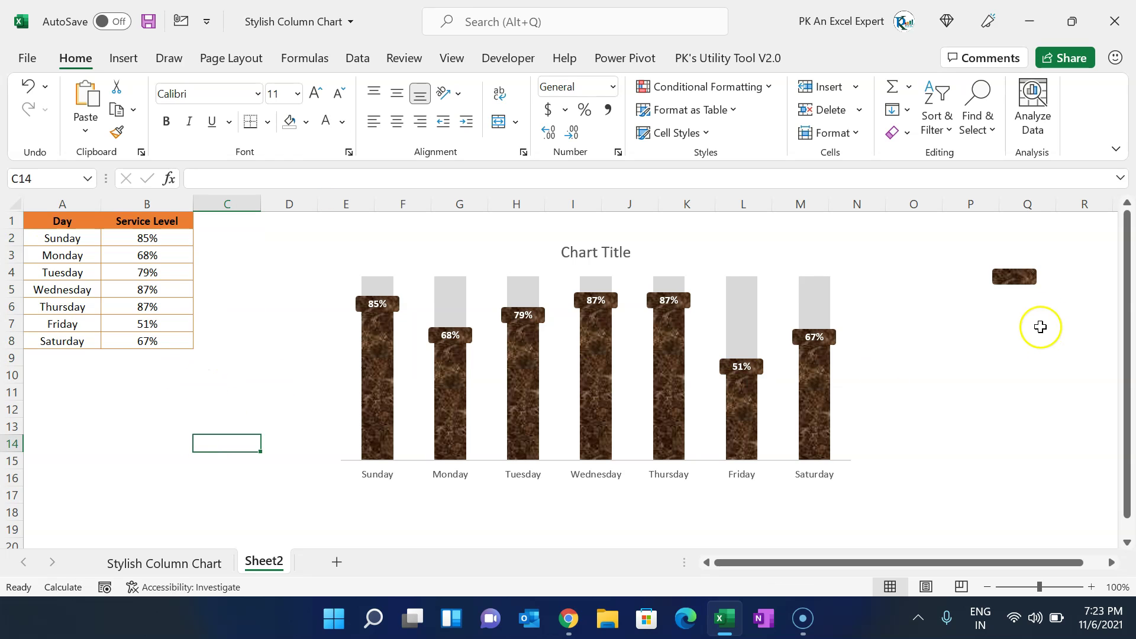
Step: Delete the chart title
{"action": "left_click", "coordinate": [621, 254]}
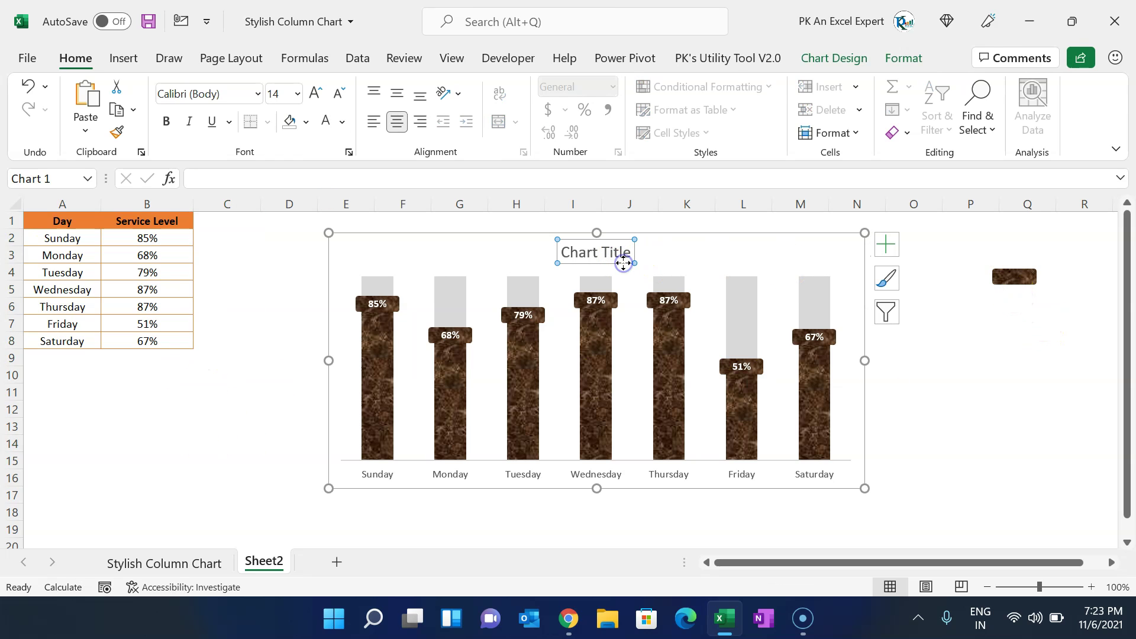
{"action": "key", "text": "Delete"}
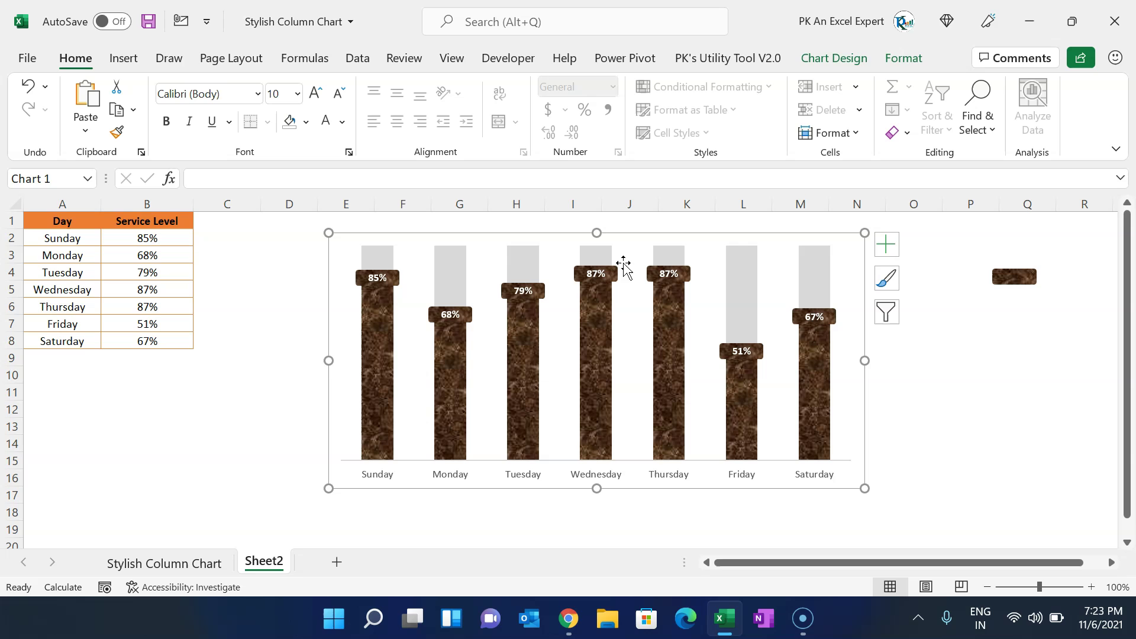
{"action": "left_click", "coordinate": [964, 398]}
{"action": "left_click", "coordinate": [126, 59]}
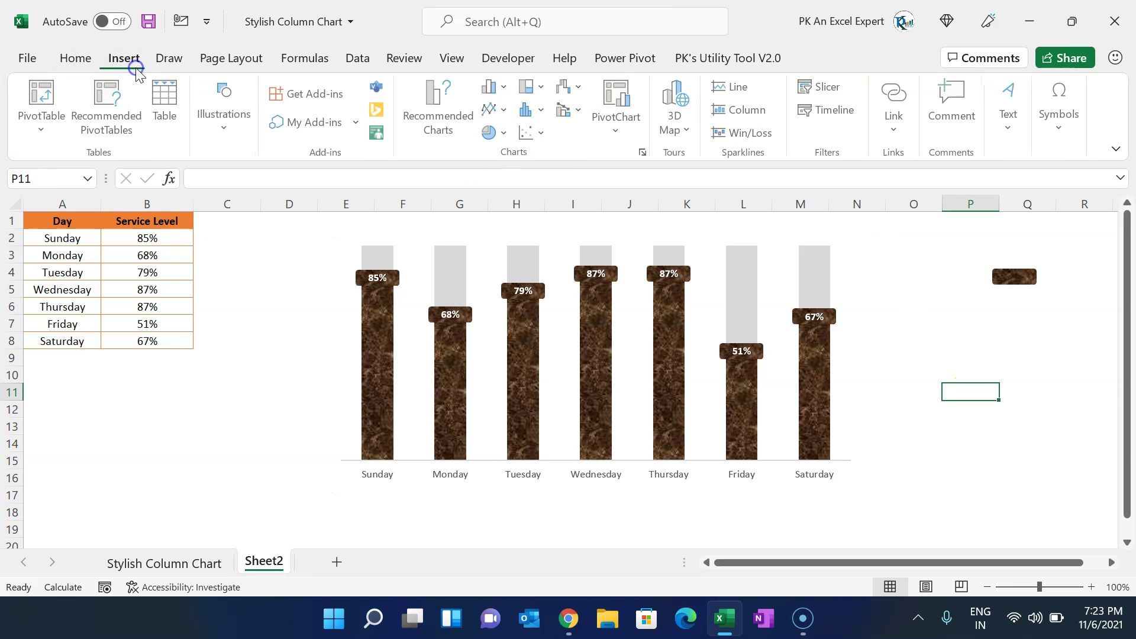
Step: Draw a large rounded-corner rectangle over the chart
{"action": "left_click", "coordinate": [231, 134]}
{"action": "left_click", "coordinate": [258, 192]}
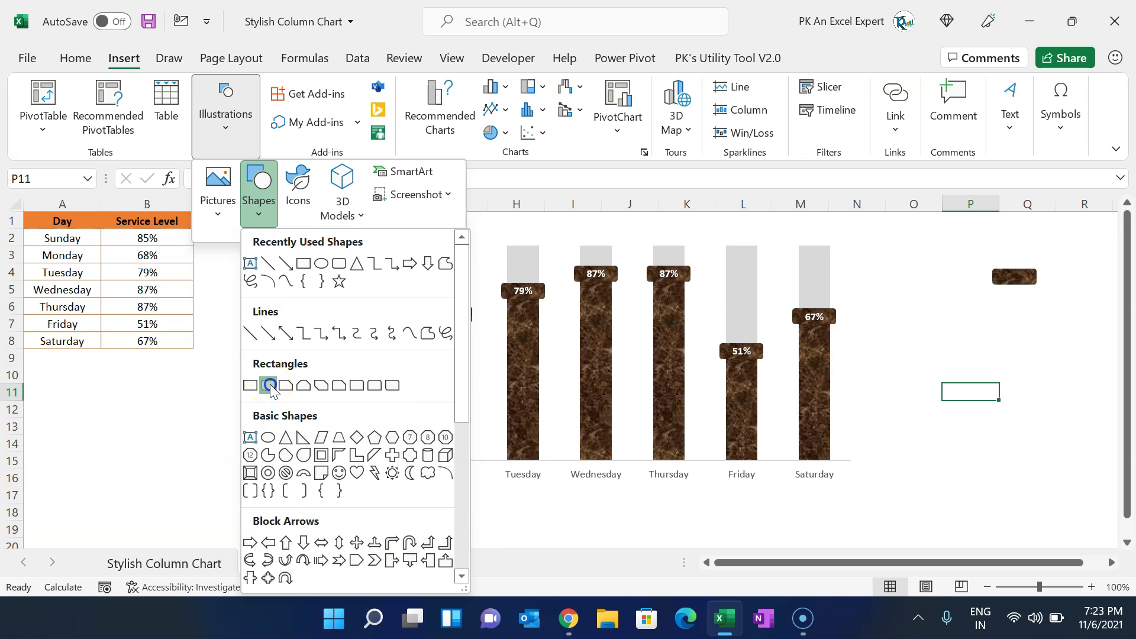
{"action": "left_click", "coordinate": [268, 385]}
{"action": "left_click_drag", "start_coordinate": [265, 347], "coordinate": [814, 519]}
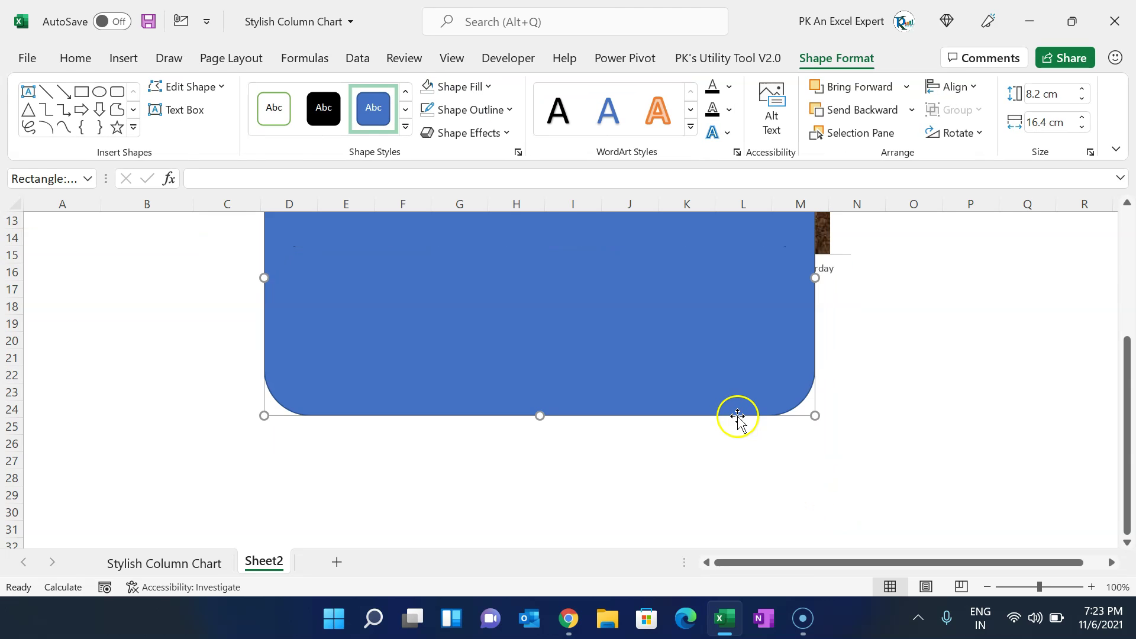
Step: Position the rectangle just below the day labels and reduce its corner rounding
{"action": "left_click_drag", "start_coordinate": [614, 367], "coordinate": [655, 465]}
{"action": "scroll", "coordinate": [667, 426], "scroll_direction": "down", "scroll_amount": 2}
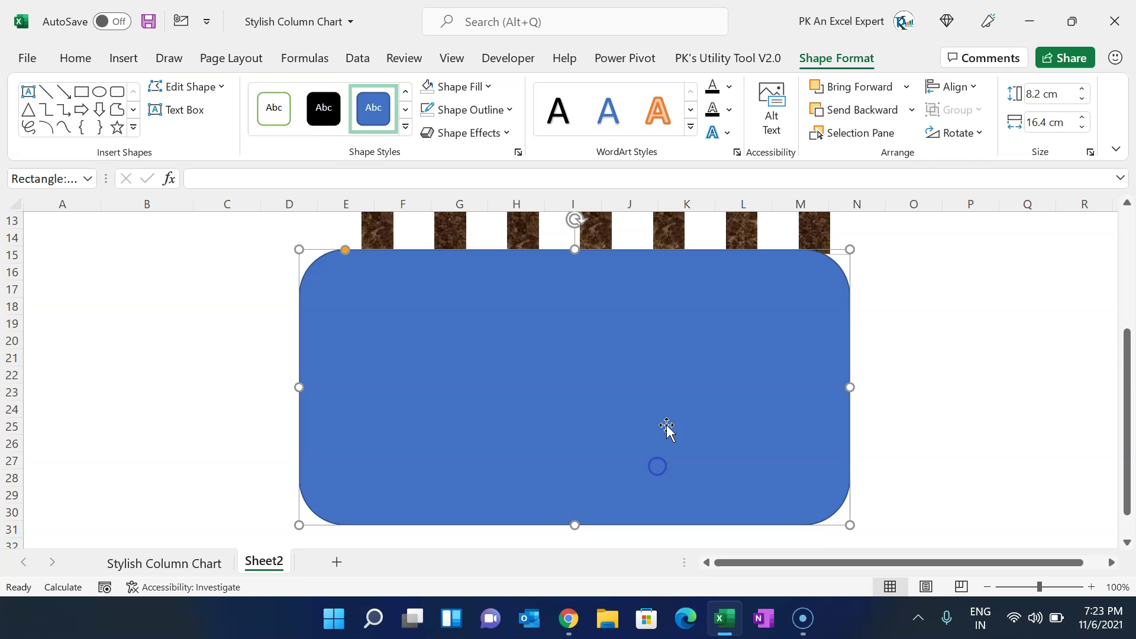
{"action": "left_click_drag", "start_coordinate": [644, 413], "coordinate": [648, 467]}
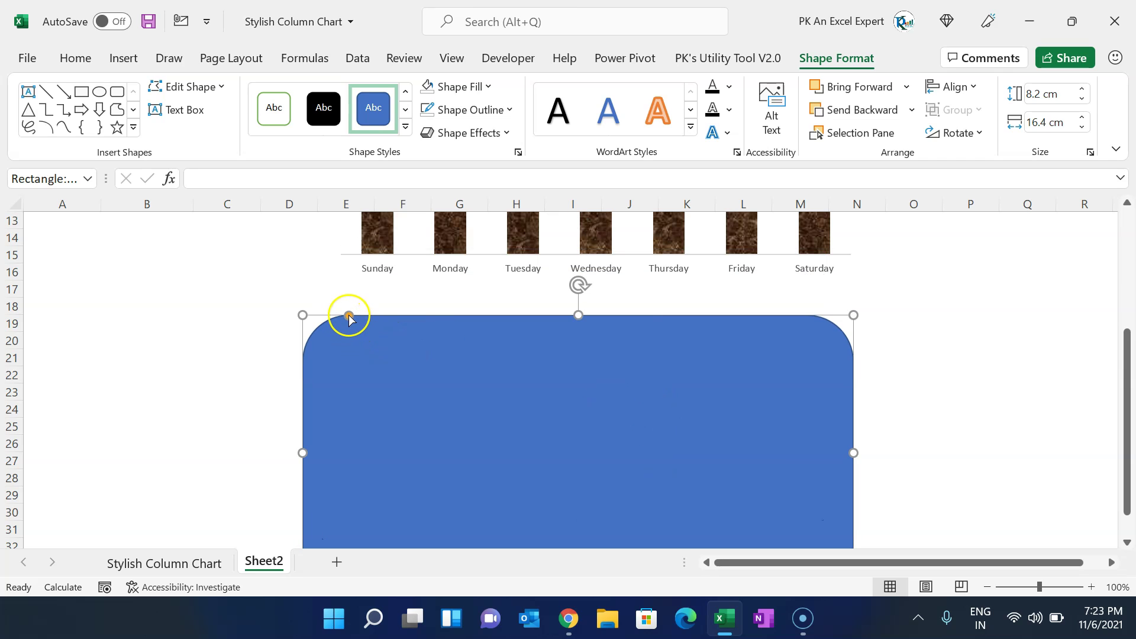
{"action": "left_click_drag", "start_coordinate": [351, 318], "coordinate": [319, 320]}
{"action": "left_click_drag", "start_coordinate": [595, 388], "coordinate": [595, 375]}
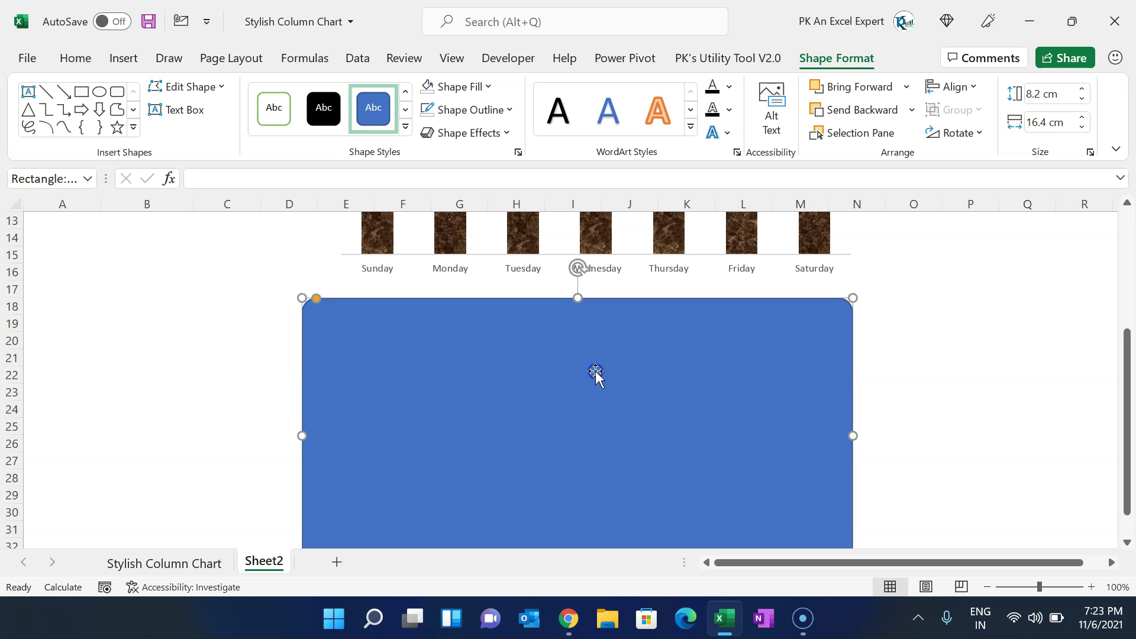
Step: Apply the Perspective: Relaxed 3-D rotation preset to the blue rectangle
{"action": "right_click", "coordinate": [587, 370]}
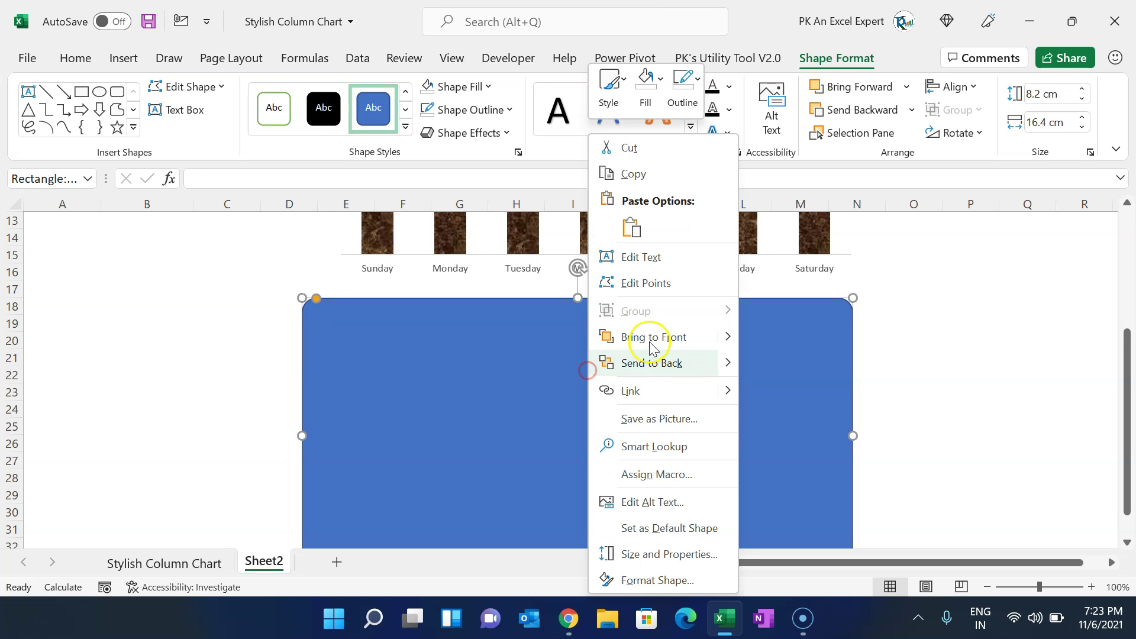
{"action": "left_click", "coordinate": [655, 580]}
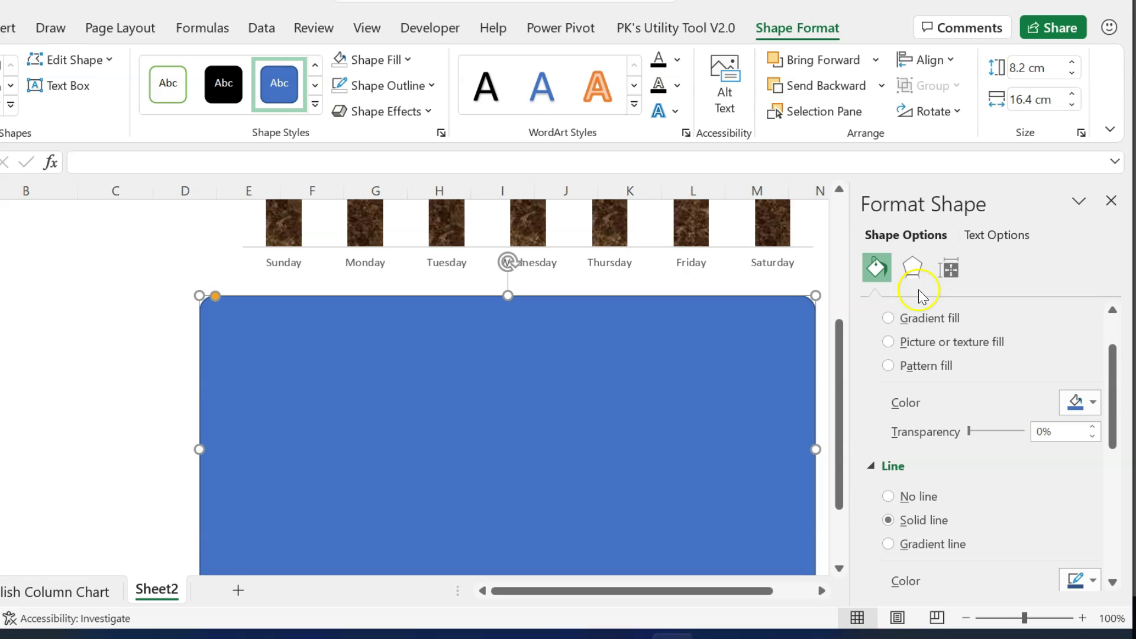
{"action": "left_click", "coordinate": [903, 269]}
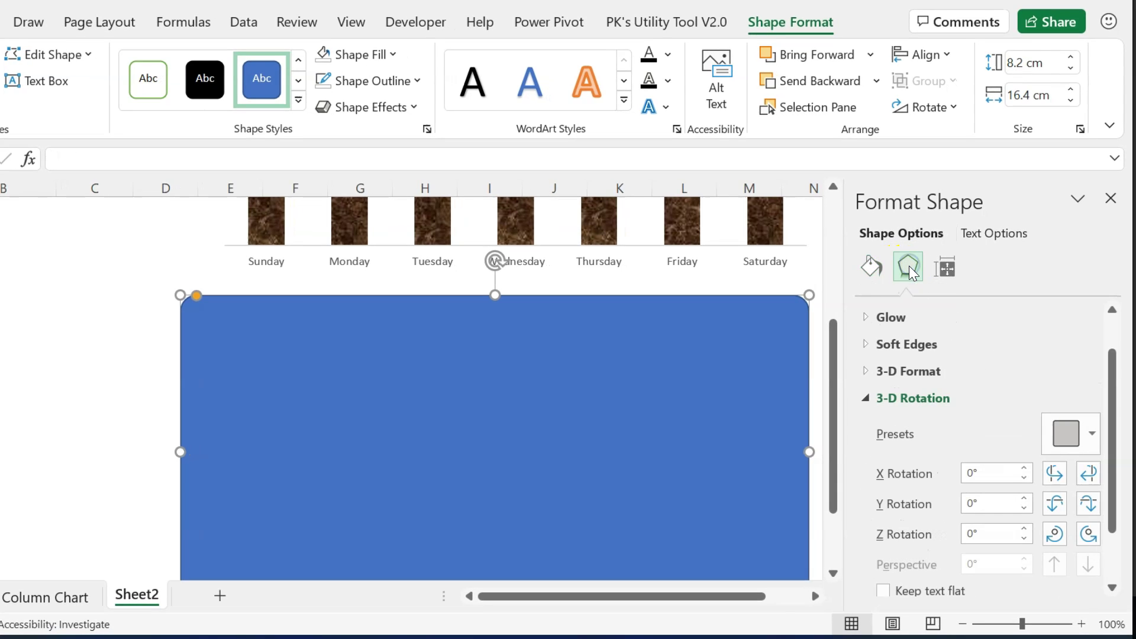
{"action": "scroll", "coordinate": [986, 388], "scroll_direction": "down", "scroll_amount": 1}
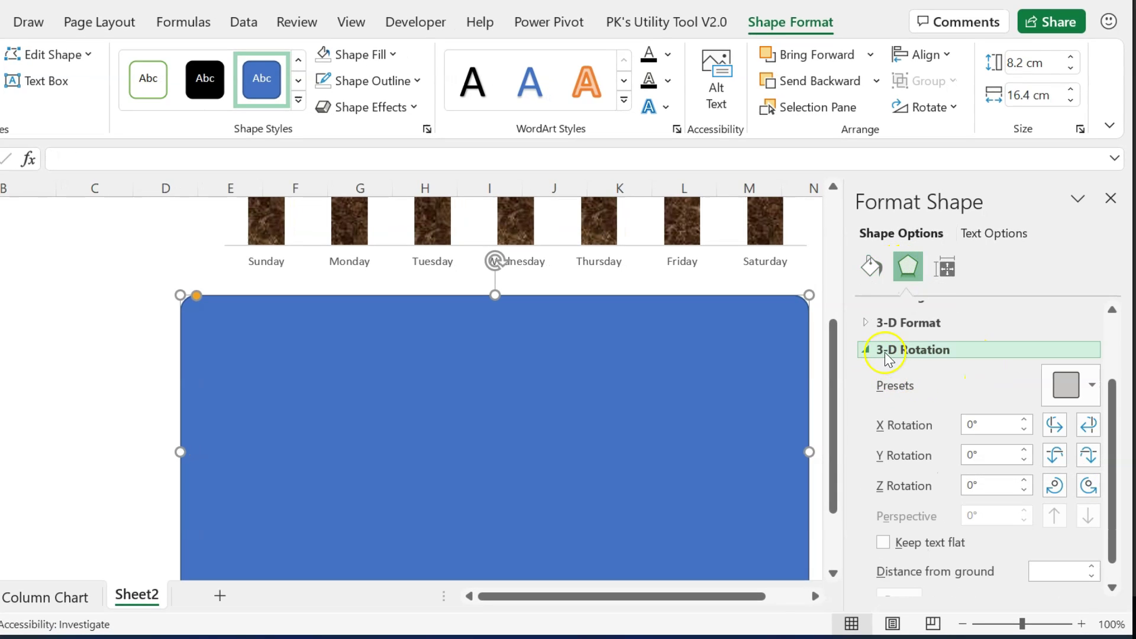
{"action": "left_click", "coordinate": [1091, 387]}
{"action": "left_click", "coordinate": [1065, 384]}
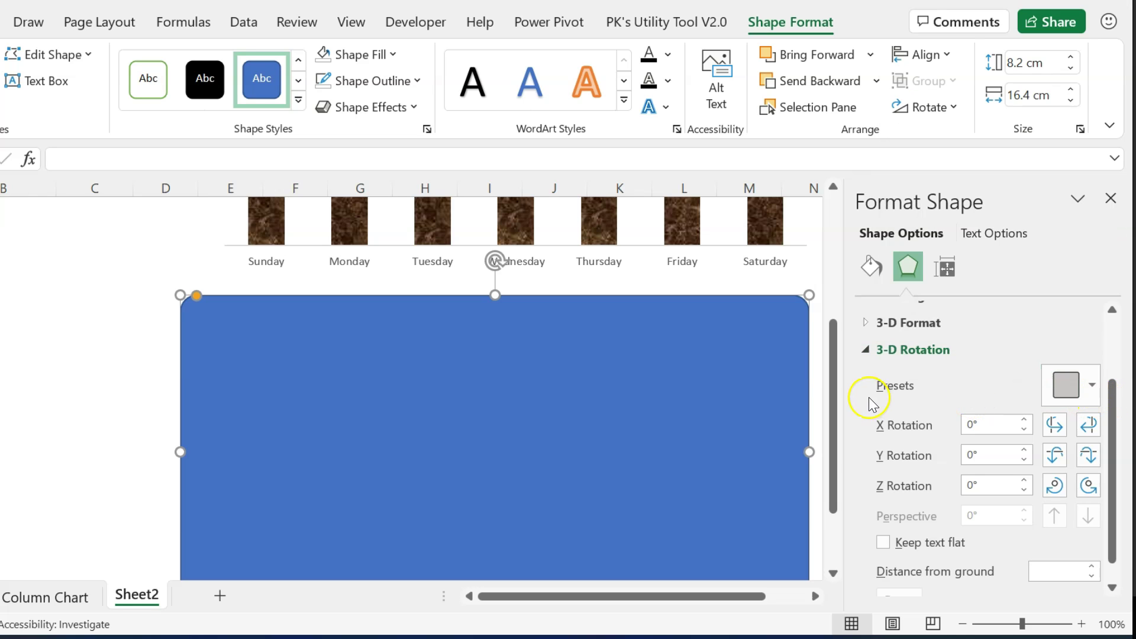
{"action": "left_click", "coordinate": [1065, 386]}
{"action": "scroll", "coordinate": [1018, 275], "scroll_direction": "down", "scroll_amount": 3}
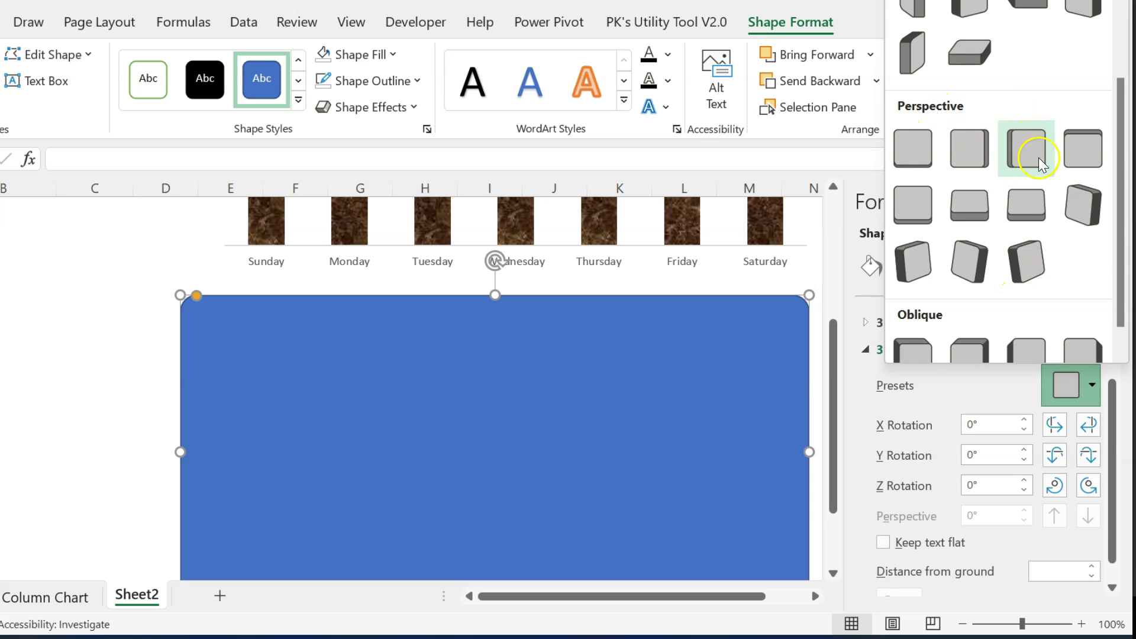
{"action": "left_click", "coordinate": [1025, 207]}
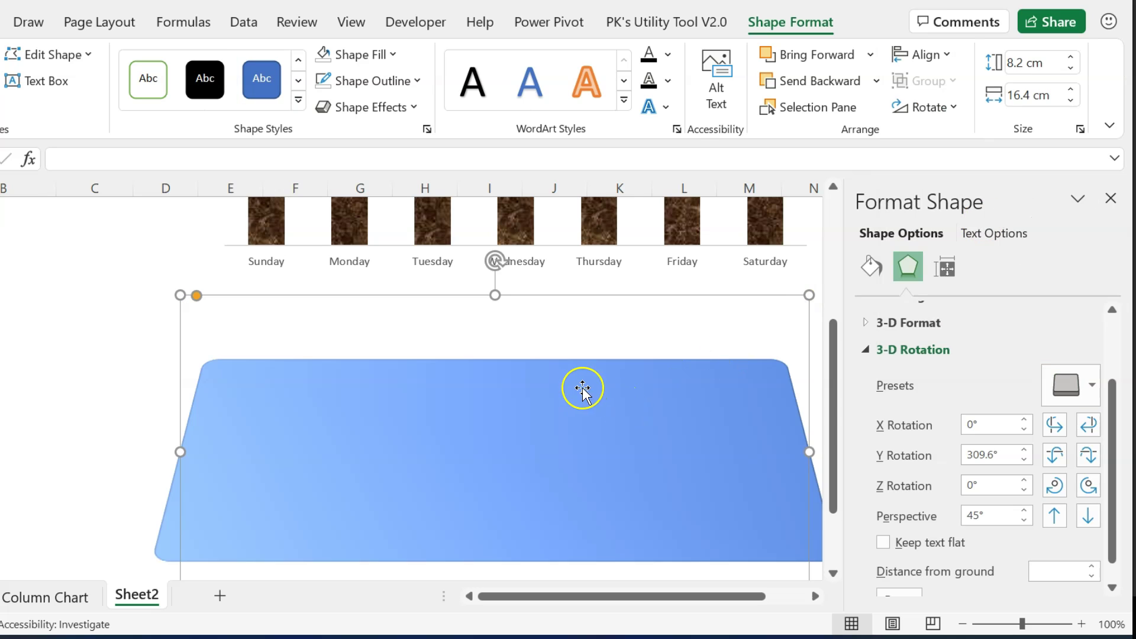
Step: Set the rectangle's Y rotation to 295° and perspective to 80
{"action": "left_click", "coordinate": [1028, 460]}
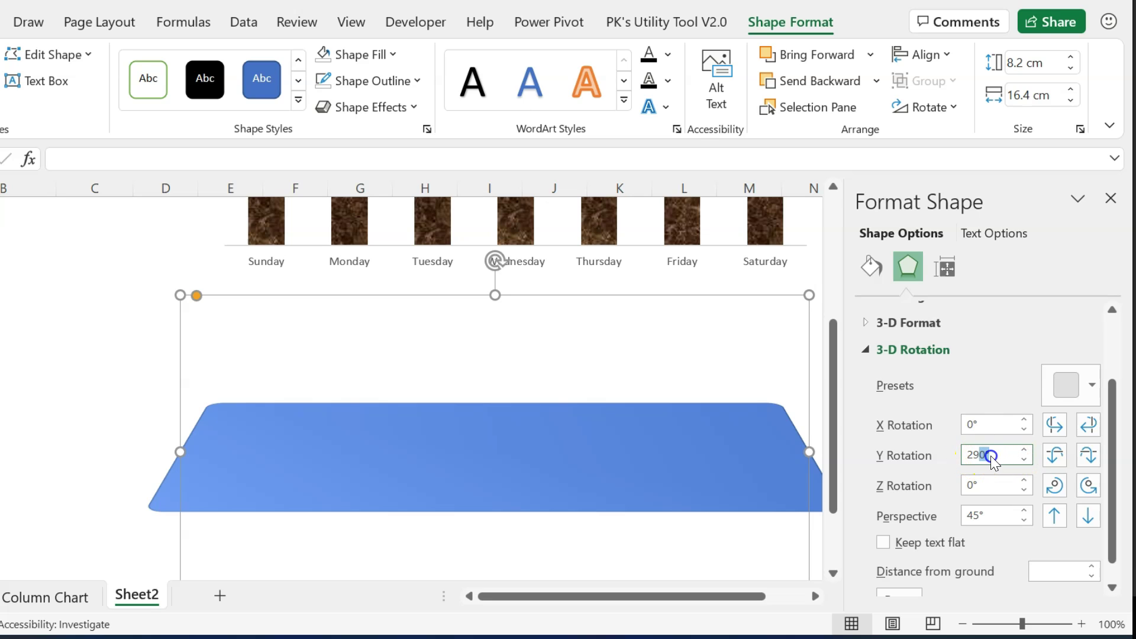
{"action": "type", "text": "5"}
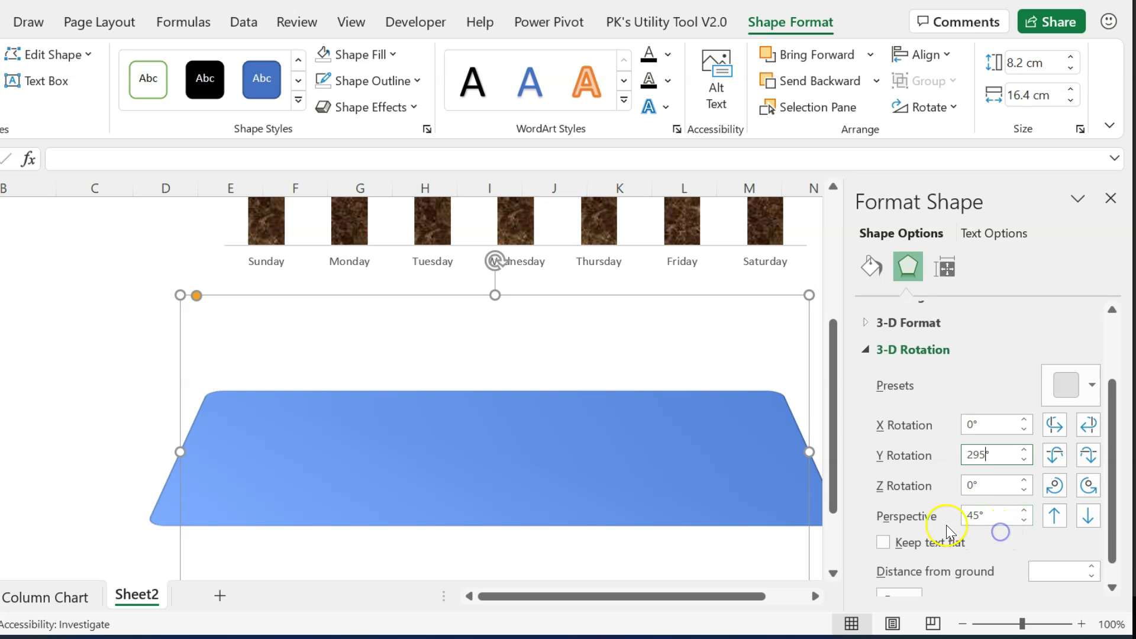
{"action": "left_click", "coordinate": [934, 516]}
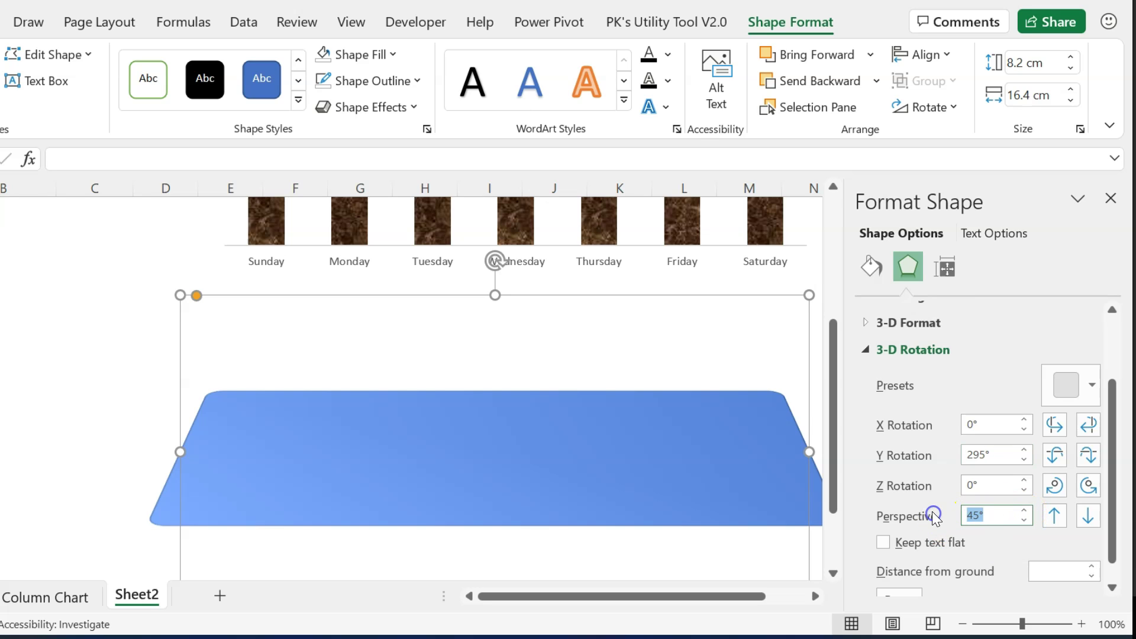
{"action": "type", "text": "80"}
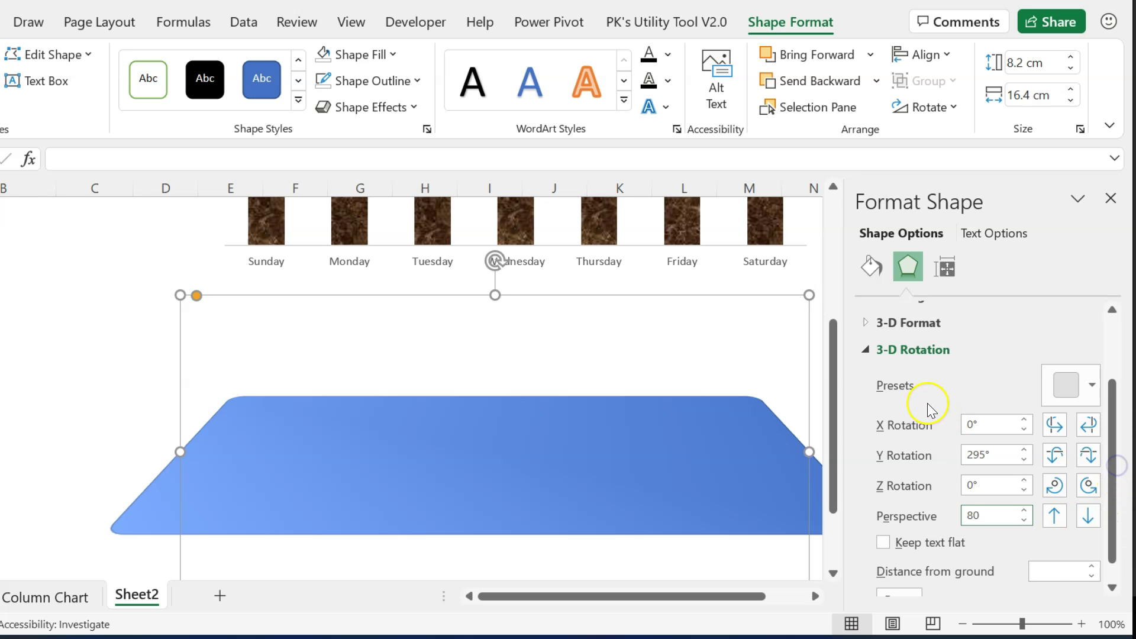
Step: Give the platform round top and bottom bevels with a 30 pt bottom height
{"action": "left_click", "coordinate": [914, 349]}
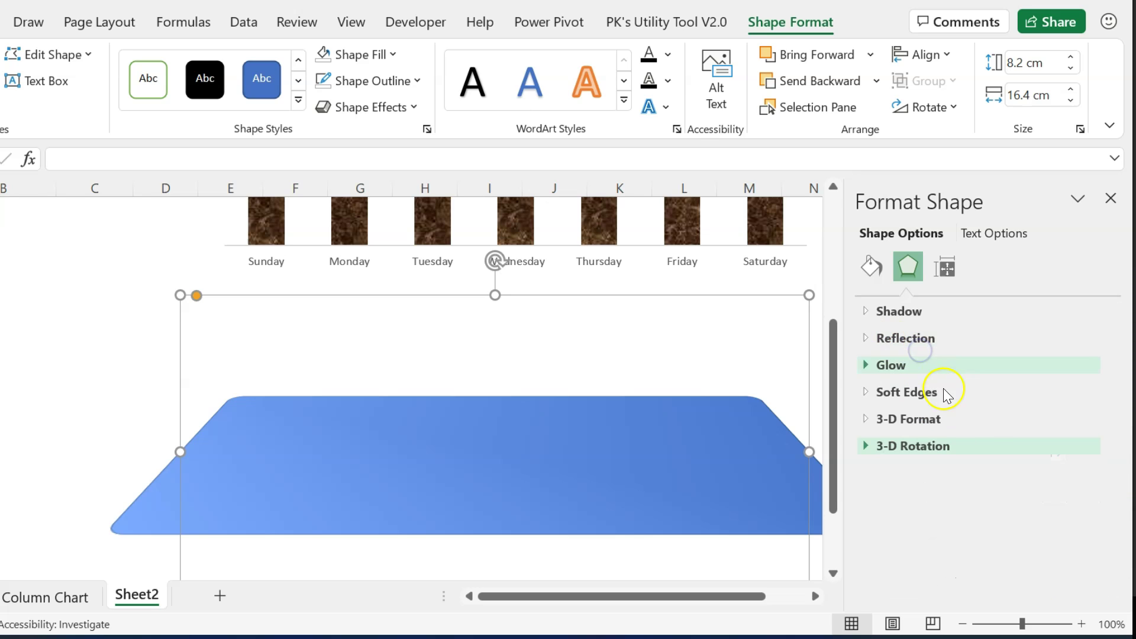
{"action": "left_click", "coordinate": [865, 421]}
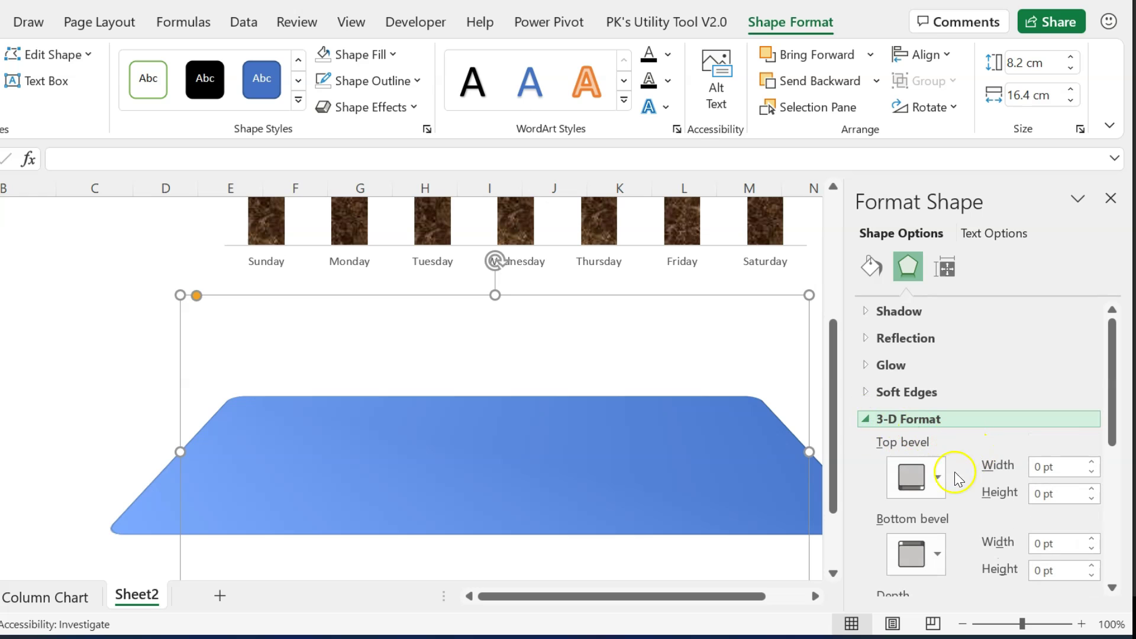
{"action": "left_click", "coordinate": [935, 482]}
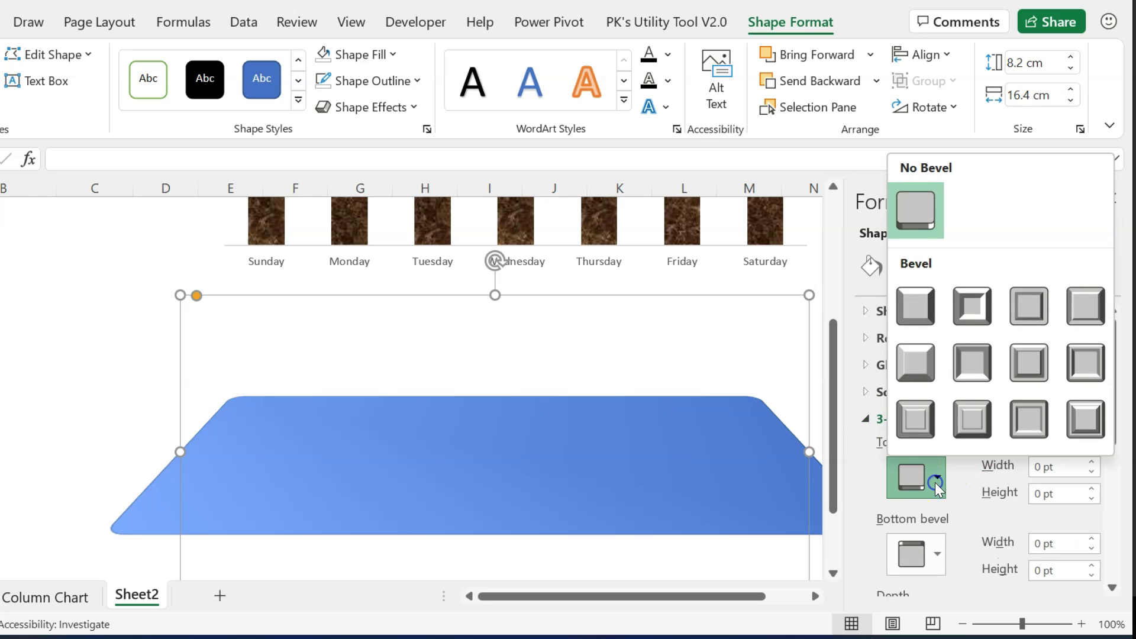
{"action": "left_click", "coordinate": [919, 306]}
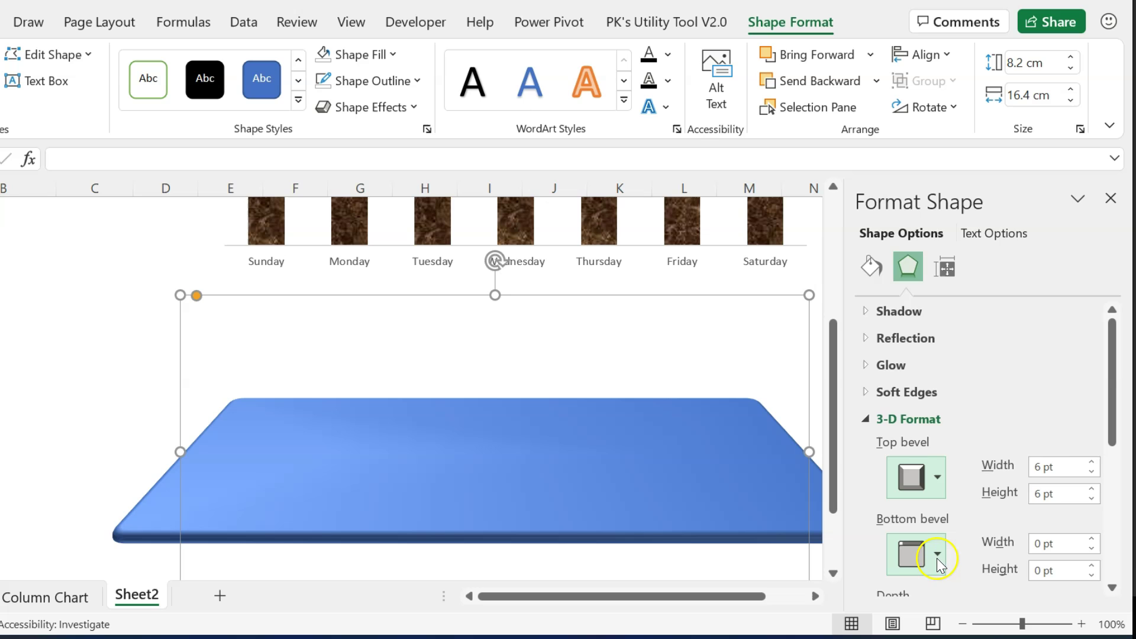
{"action": "left_click", "coordinate": [937, 555]}
{"action": "left_click", "coordinate": [921, 394]}
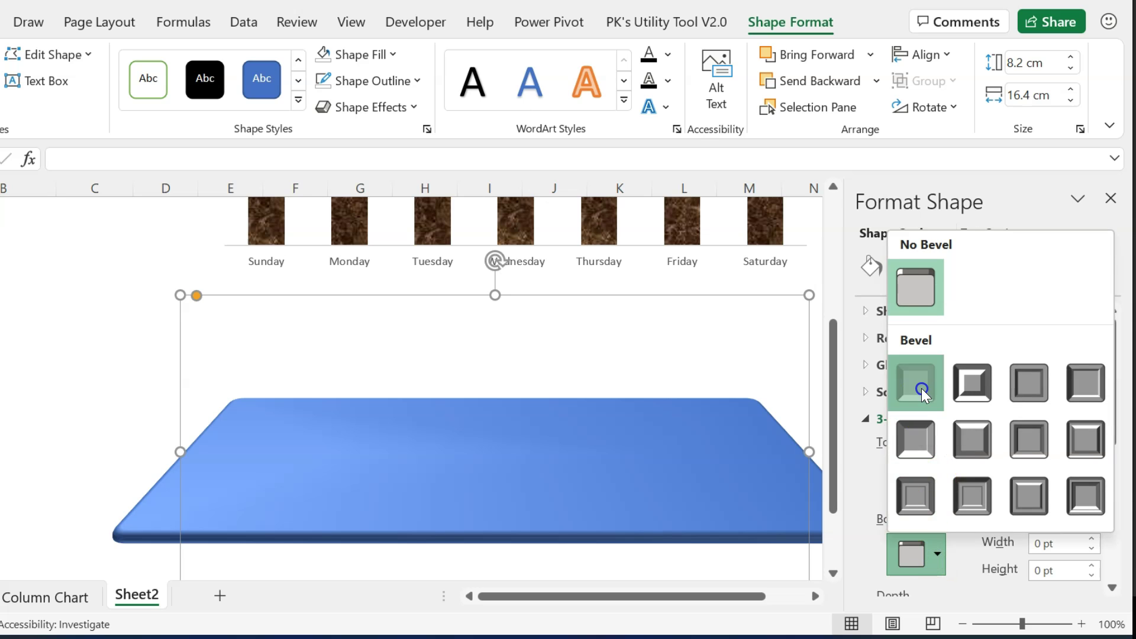
{"action": "scroll", "coordinate": [976, 539], "scroll_direction": "down", "scroll_amount": 1}
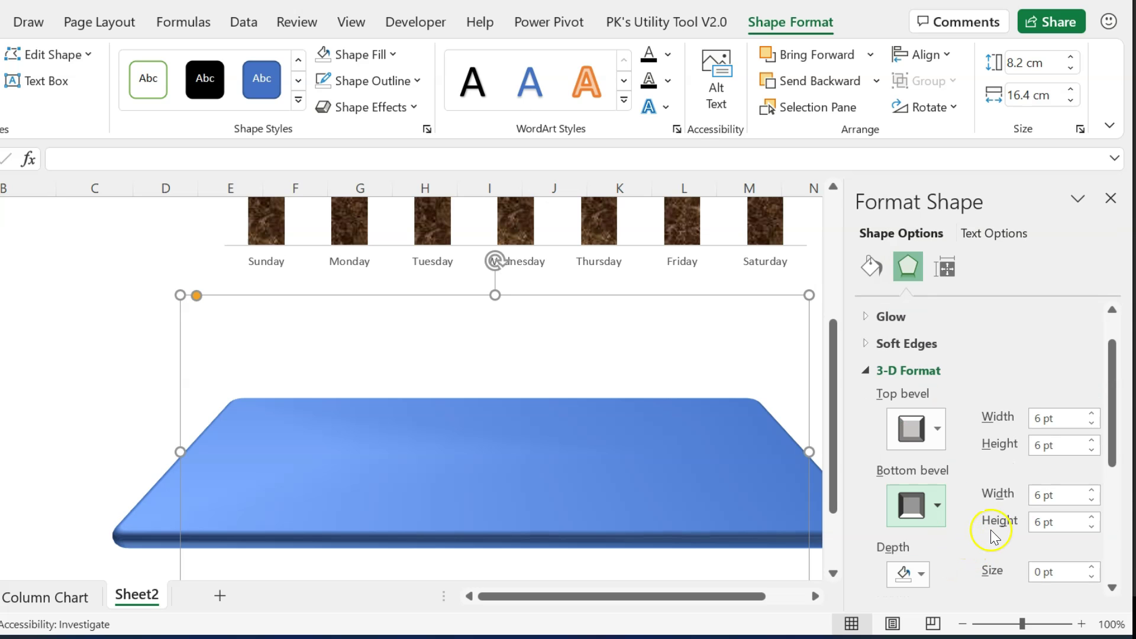
{"action": "triple_click", "coordinate": [1066, 526]}
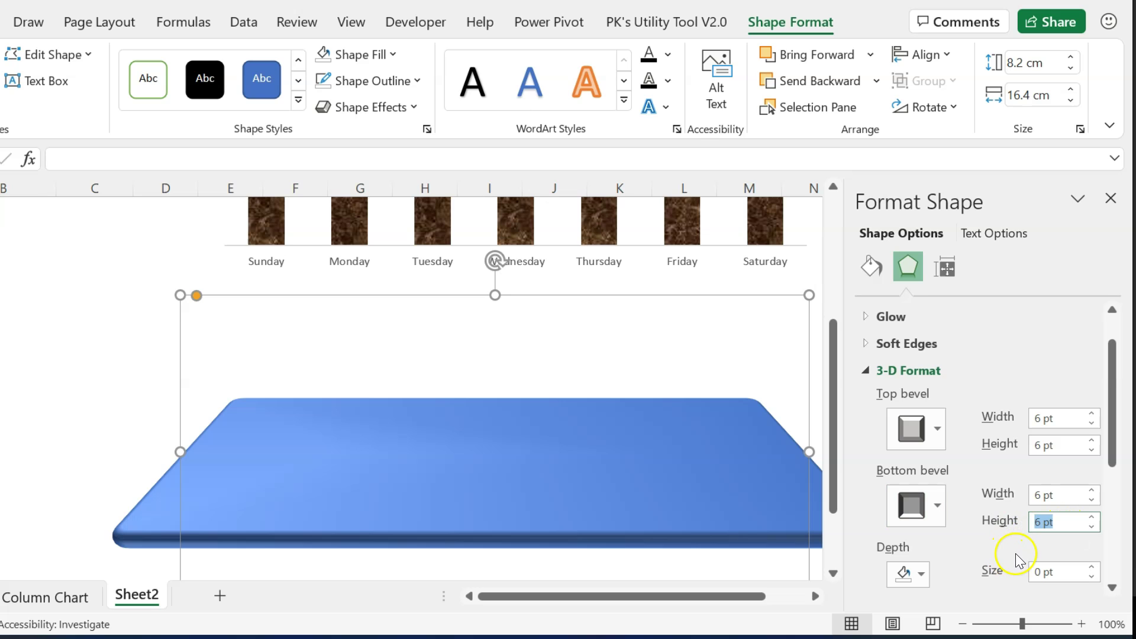
{"action": "type", "text": "30"}
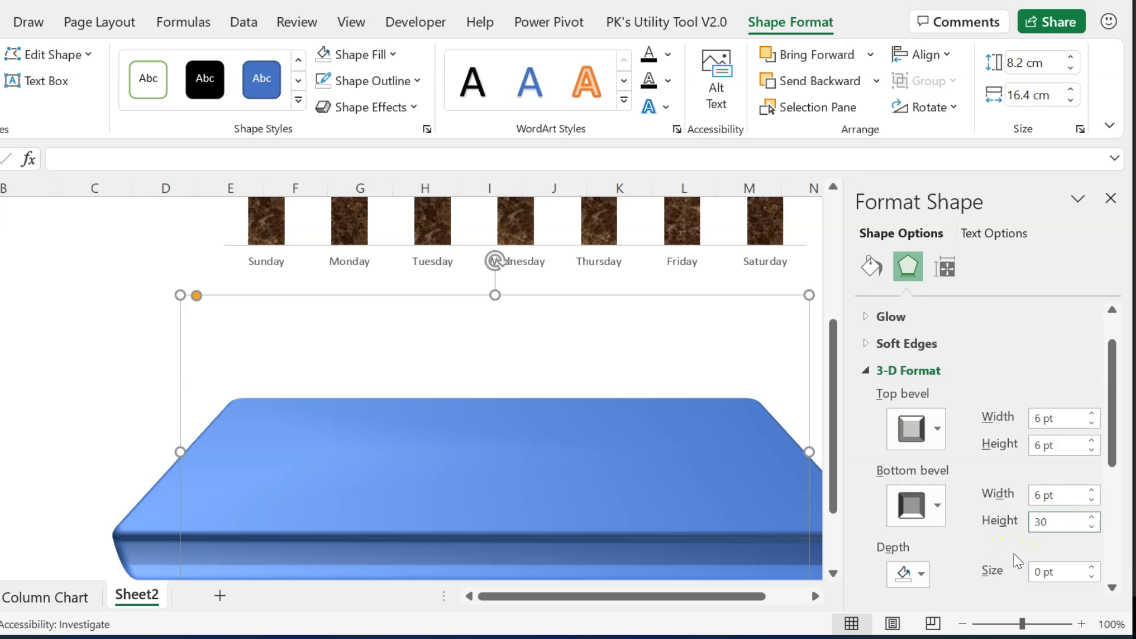
Step: Set the platform's outline colour and close the Format Shape pane
{"action": "left_click", "coordinate": [381, 81]}
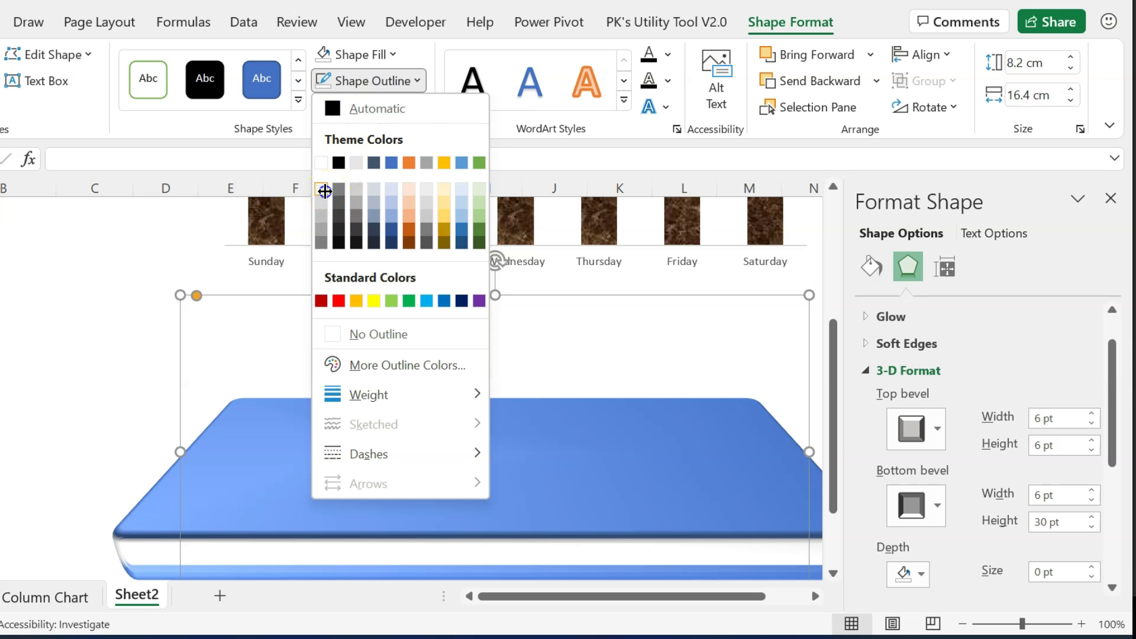
{"action": "left_click", "coordinate": [326, 192]}
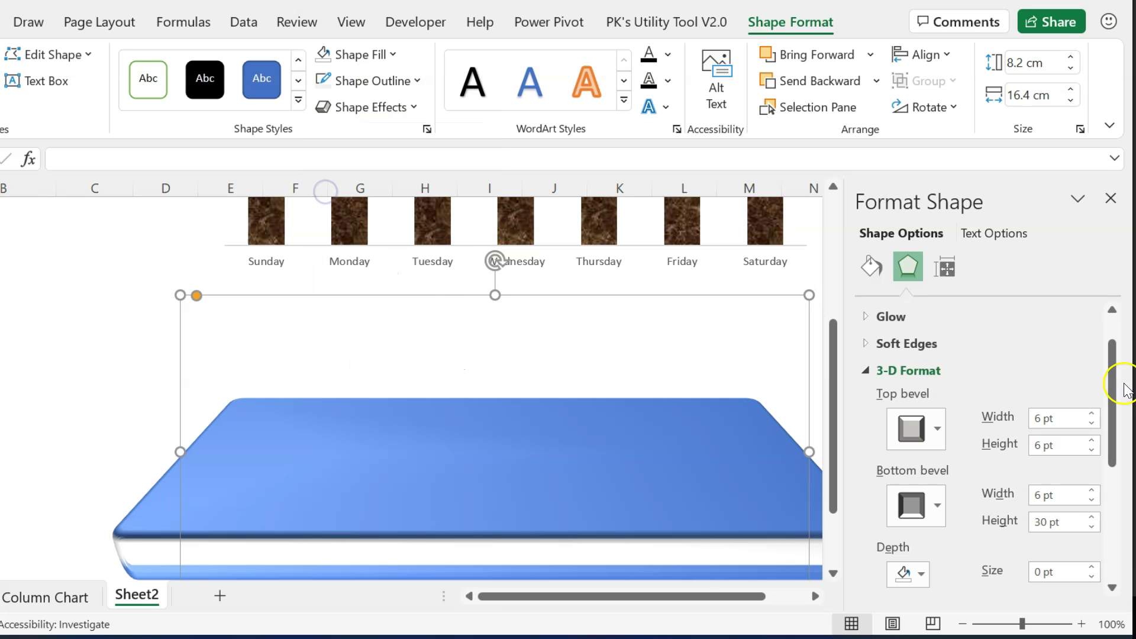
{"action": "left_click", "coordinate": [1111, 199]}
{"action": "left_click", "coordinate": [963, 466]}
Step: Recolour the platform bright blue and move it up over the chart
{"action": "left_click", "coordinate": [628, 504]}
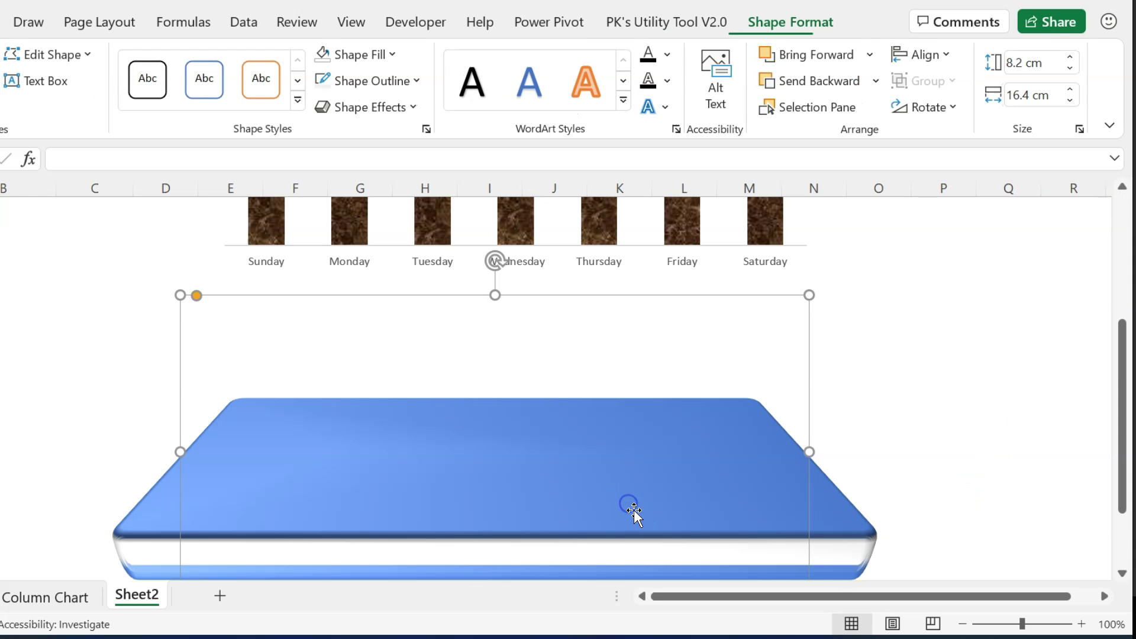
{"action": "left_click", "coordinate": [361, 55]}
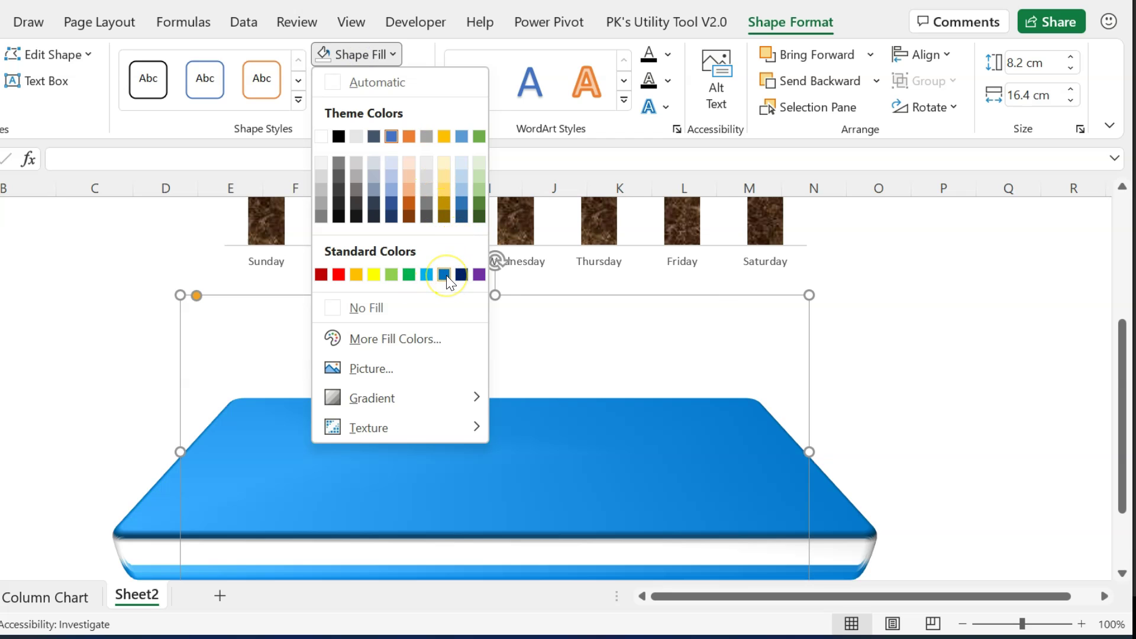
{"action": "left_click", "coordinate": [444, 274]}
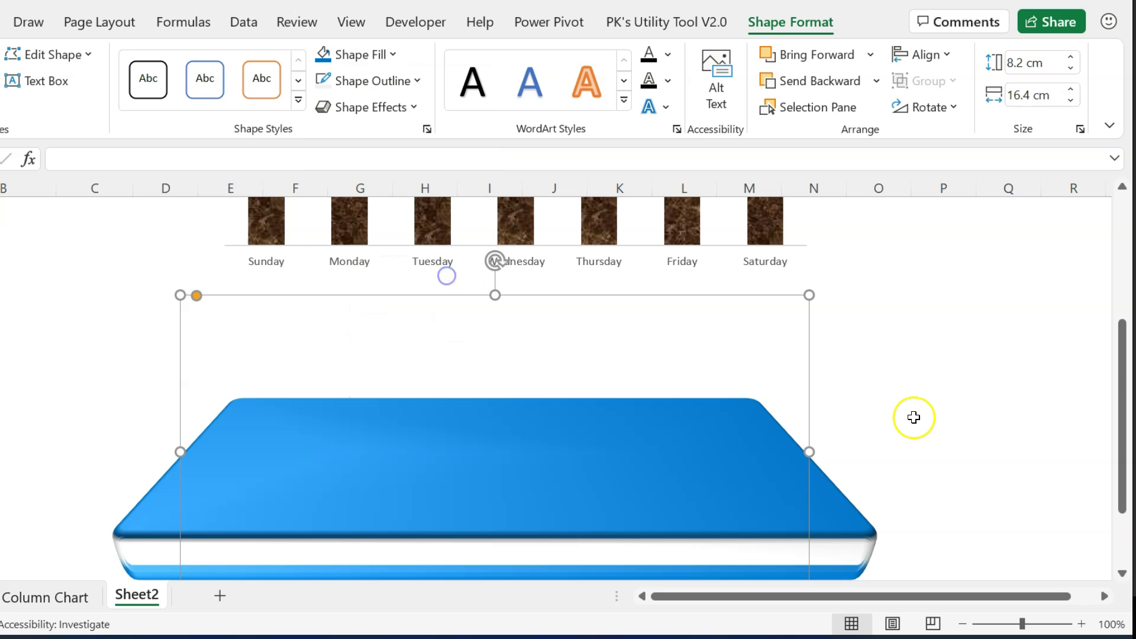
{"action": "scroll", "coordinate": [913, 413], "scroll_direction": "up", "scroll_amount": 2}
{"action": "left_click_drag", "start_coordinate": [568, 531], "coordinate": [603, 218]}
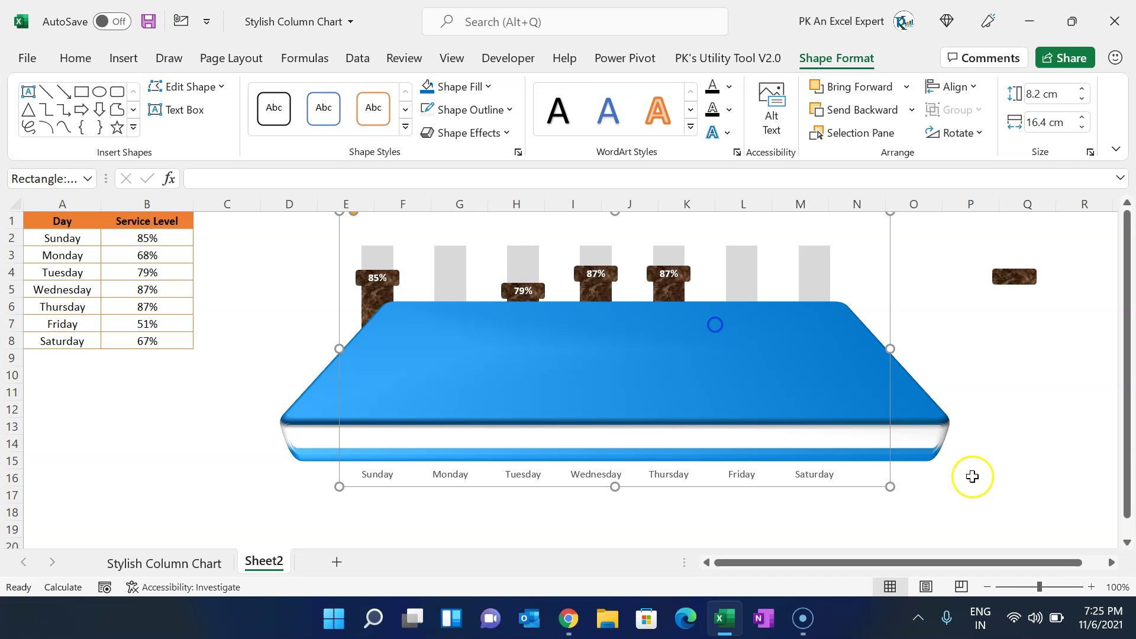
Step: Enlarge the platform to about 9 by 18.5 cm, send it to back, and position it beneath the columns
{"action": "left_click_drag", "start_coordinate": [893, 487], "coordinate": [963, 519]}
{"action": "left_click_drag", "start_coordinate": [877, 414], "coordinate": [816, 413]}
{"action": "right_click", "coordinate": [817, 413]}
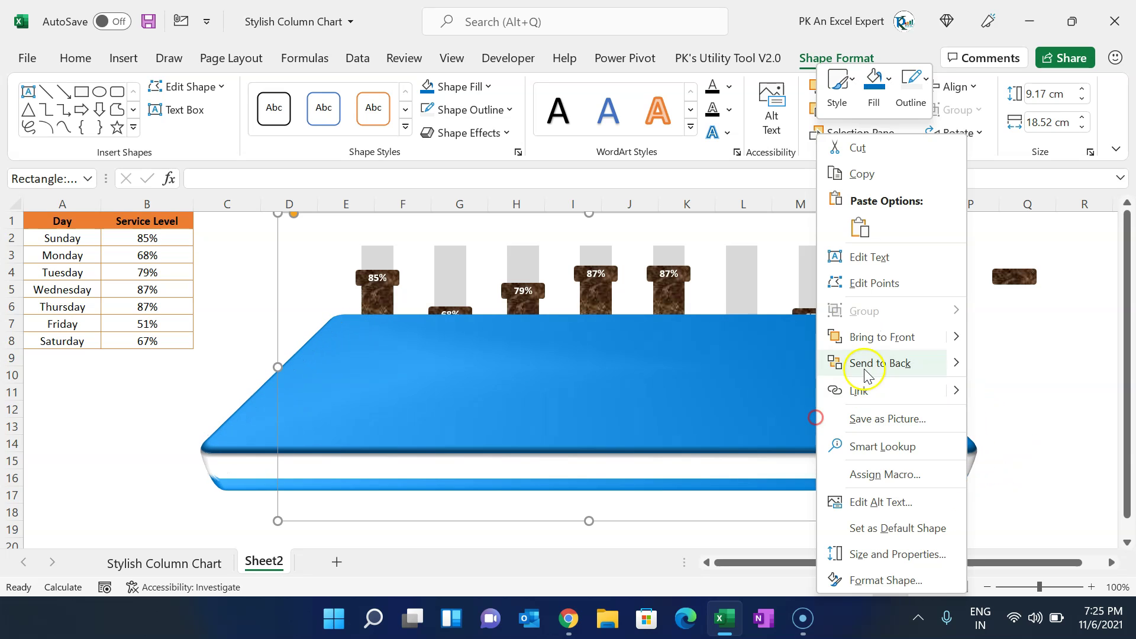
{"action": "left_click", "coordinate": [880, 363]}
{"action": "left_click_drag", "start_coordinate": [956, 443], "coordinate": [964, 478]}
Step: Make the axis day labels bold white
{"action": "left_click", "coordinate": [807, 469]}
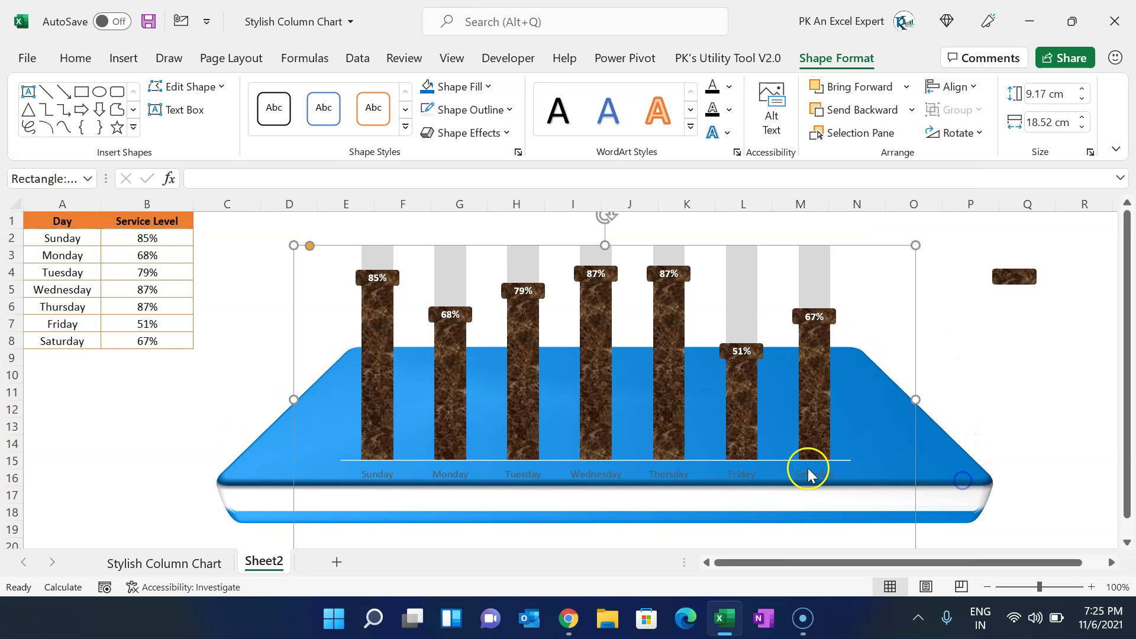
{"action": "left_click", "coordinate": [747, 470]}
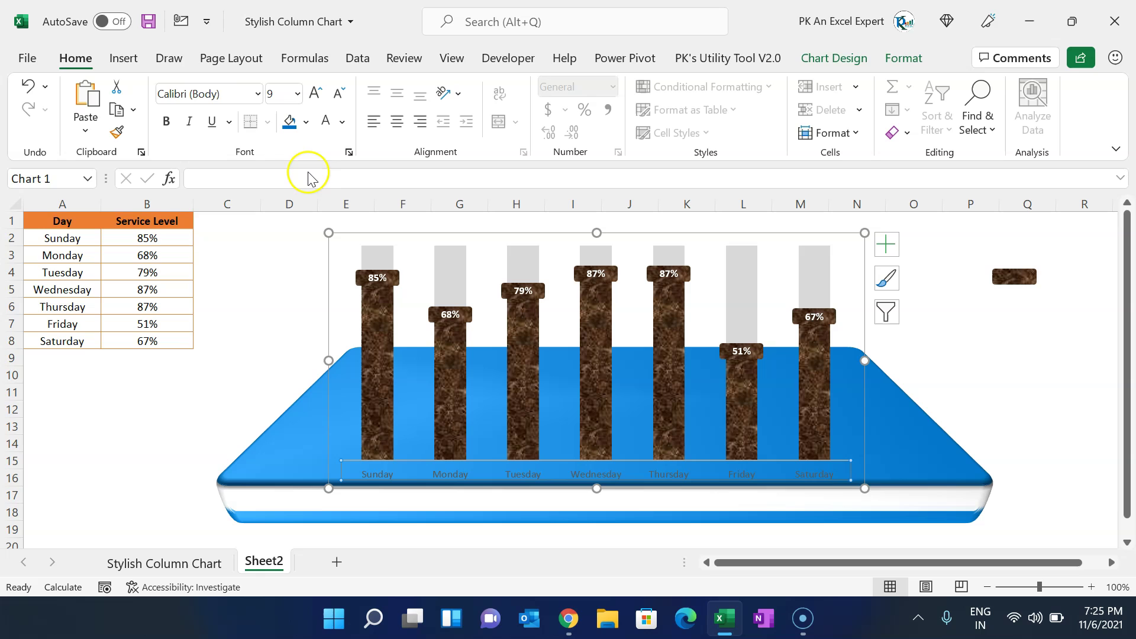
{"action": "left_click", "coordinate": [342, 122]}
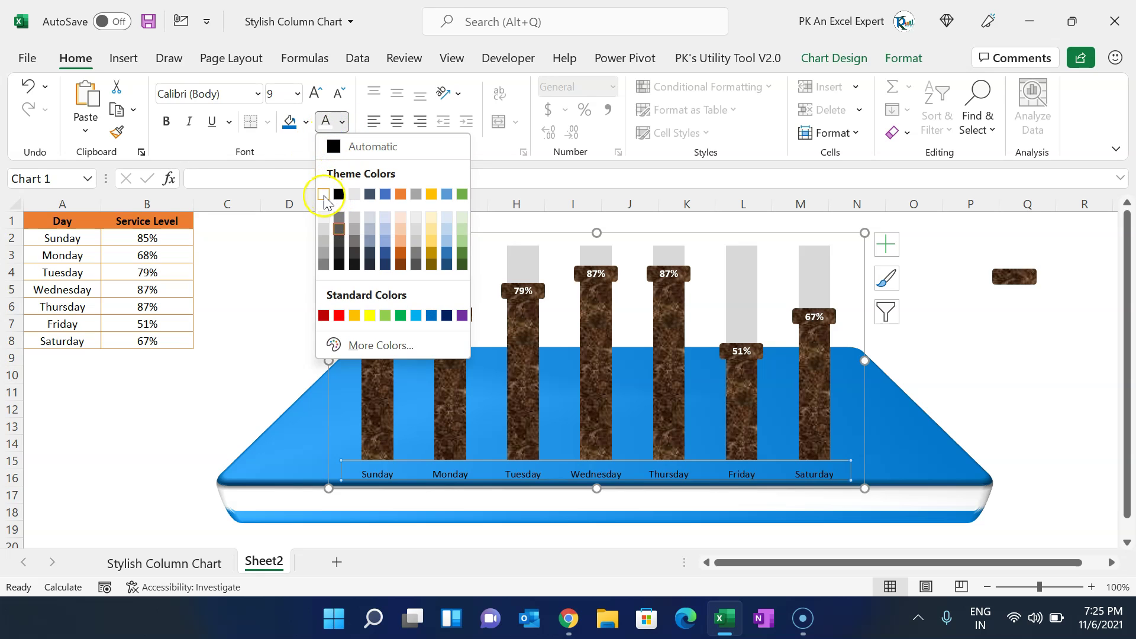
{"action": "left_click", "coordinate": [324, 195]}
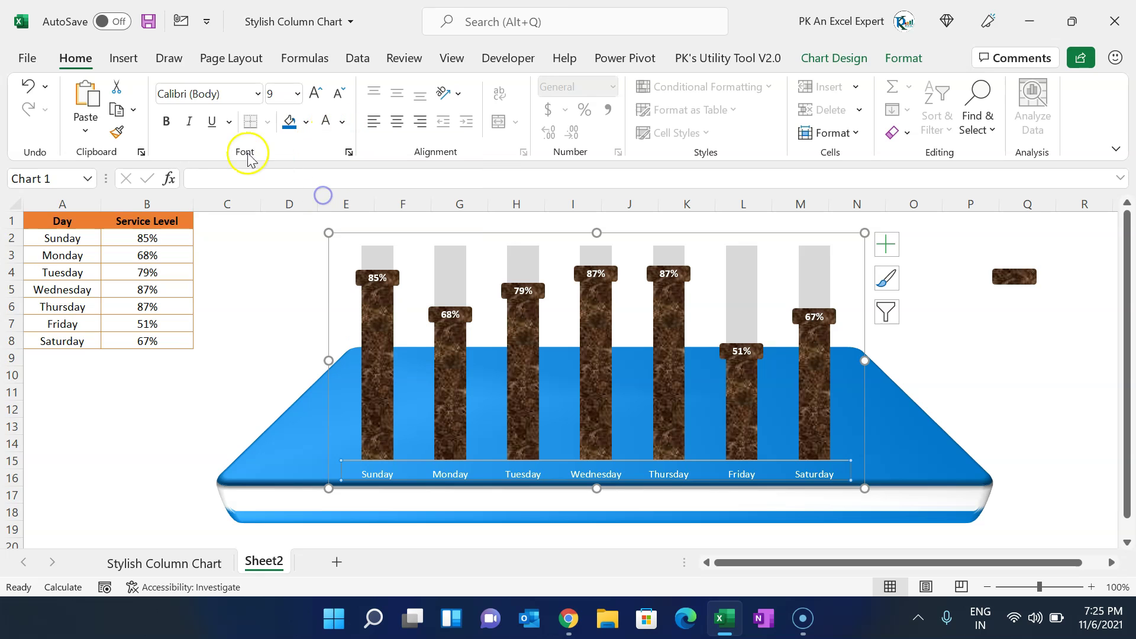
{"action": "left_click", "coordinate": [167, 121]}
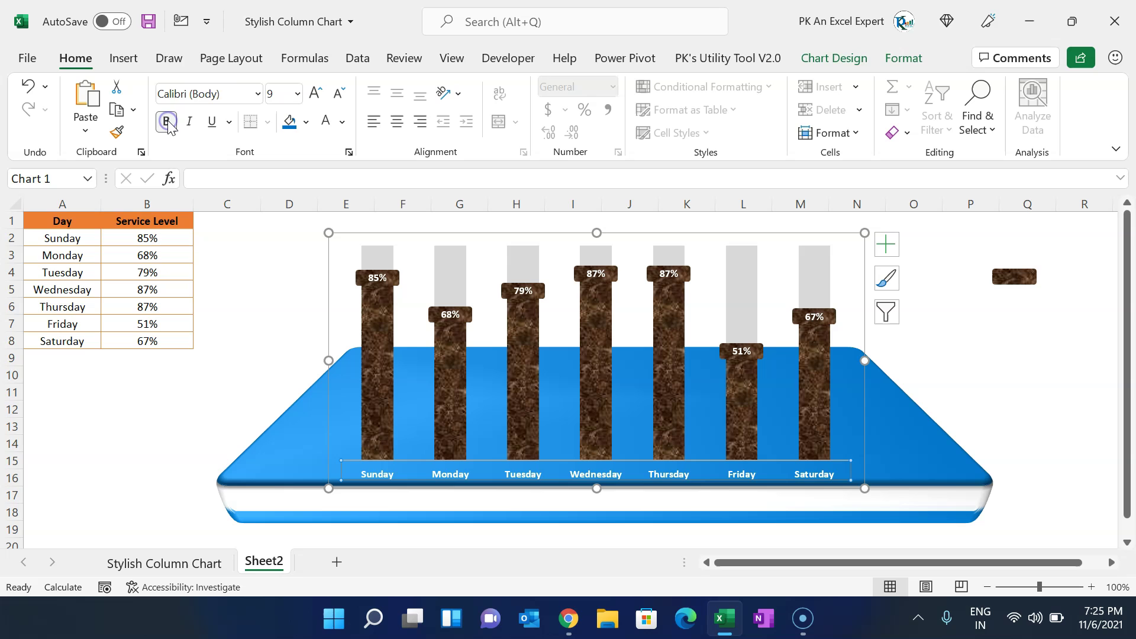
Step: Remove the horizontal axis line
{"action": "left_click", "coordinate": [901, 60]}
{"action": "left_click", "coordinate": [520, 109]}
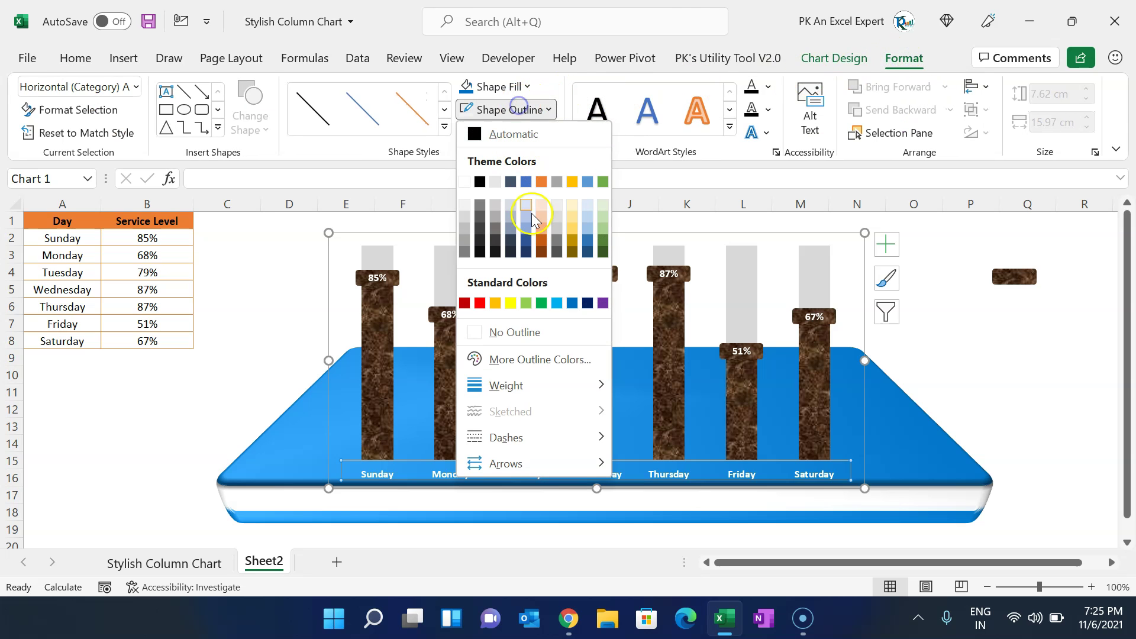
{"action": "left_click", "coordinate": [526, 332]}
{"action": "left_click", "coordinate": [1073, 458]}
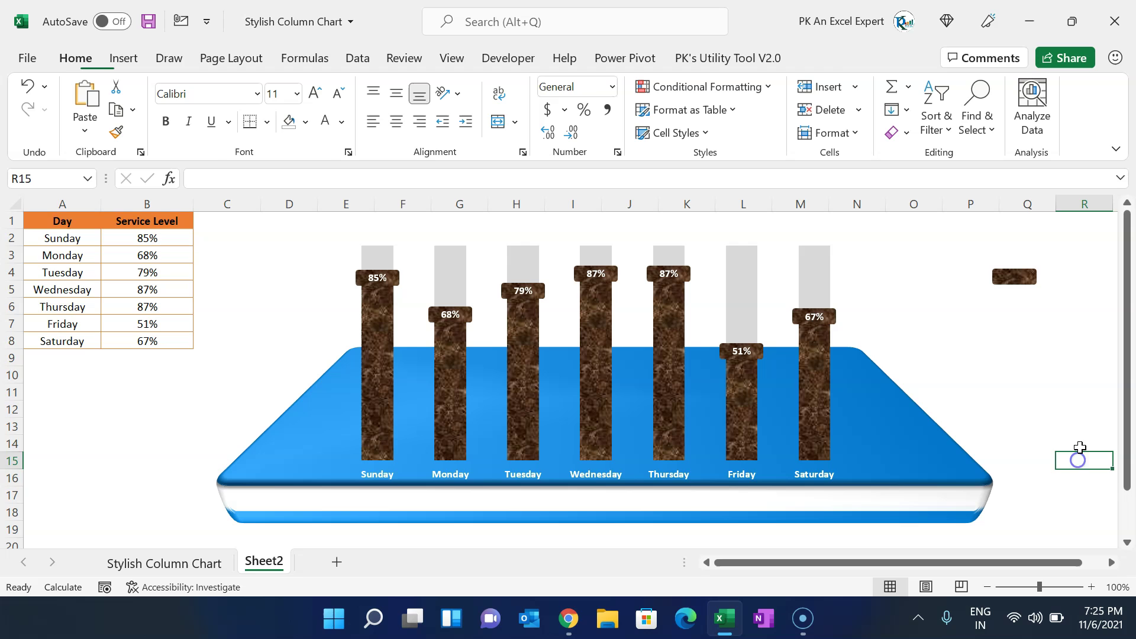
{"action": "left_click", "coordinate": [825, 433]}
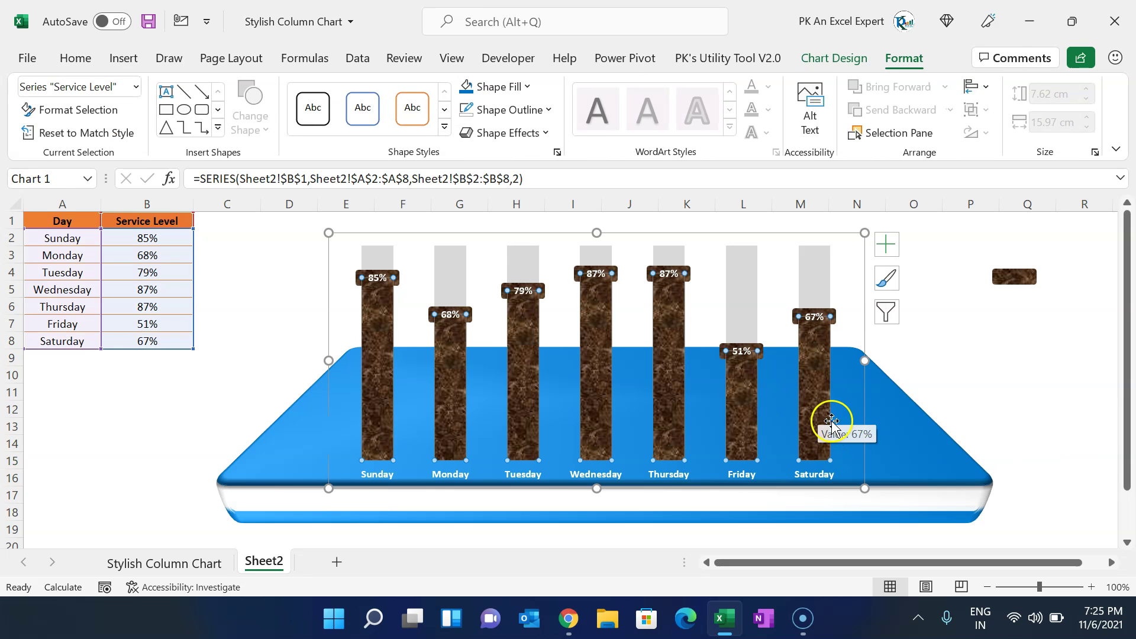
Step: Give the marble columns the first Perspective shadow preset
{"action": "left_click", "coordinate": [508, 132]}
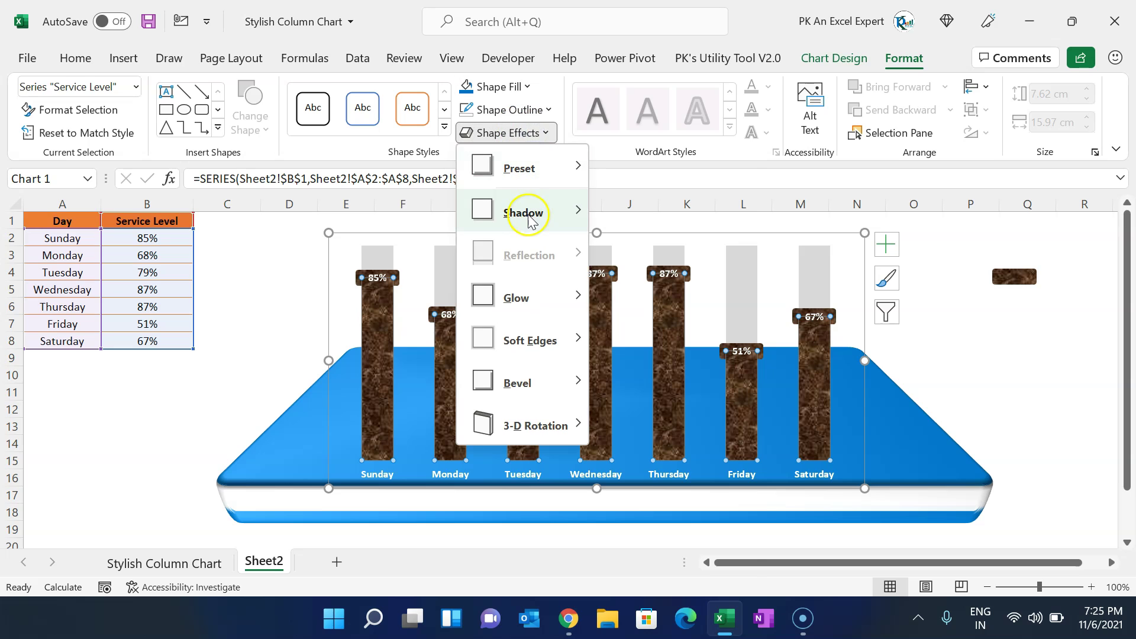
{"action": "mouse_move", "coordinate": [531, 225]}
{"action": "scroll", "coordinate": [691, 413], "scroll_direction": "down", "scroll_amount": 2}
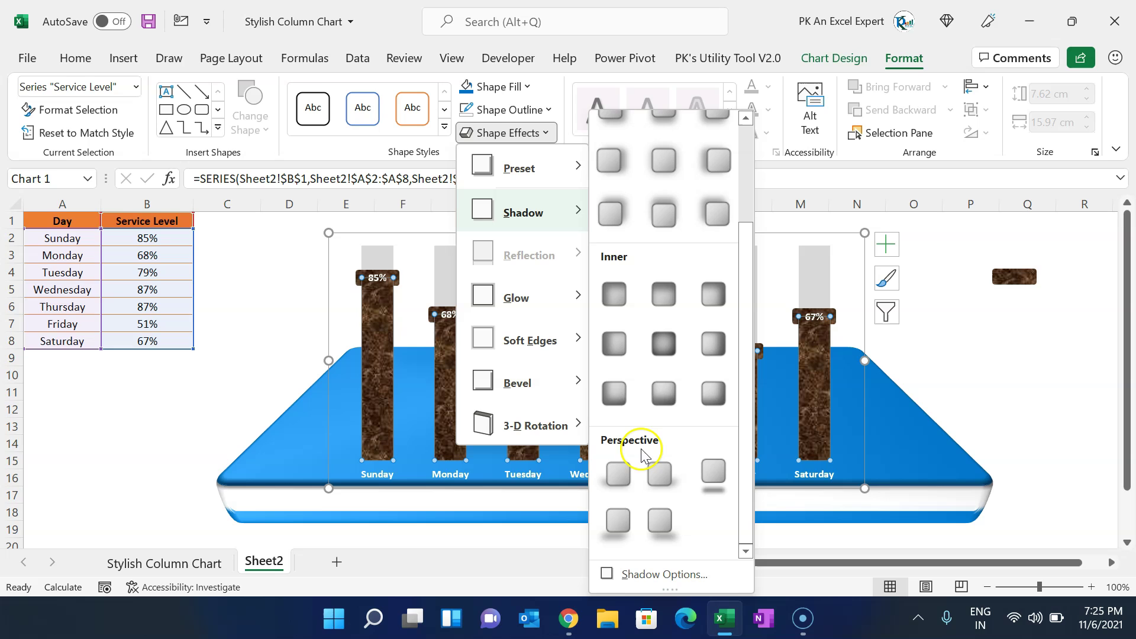
{"action": "left_click", "coordinate": [619, 479]}
Step: Stretch the plot area left and right to about 19.5 cm across the platform
{"action": "left_click_drag", "start_coordinate": [331, 361], "coordinate": [280, 360]}
{"action": "left_click_drag", "start_coordinate": [860, 361], "coordinate": [933, 367]}
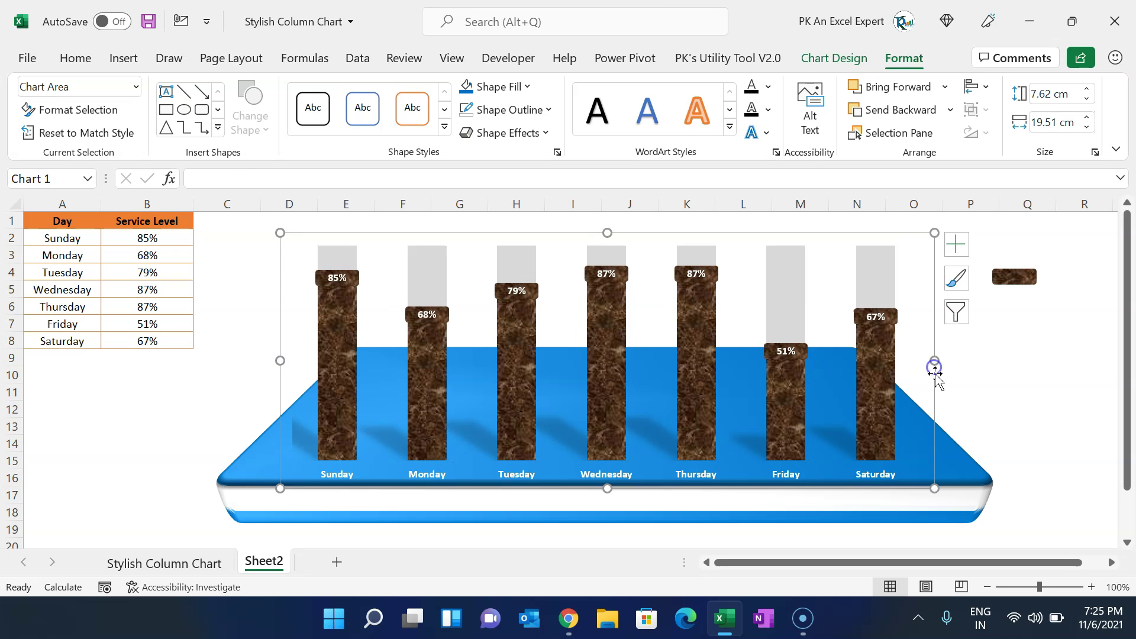
{"action": "left_click", "coordinate": [1058, 391]}
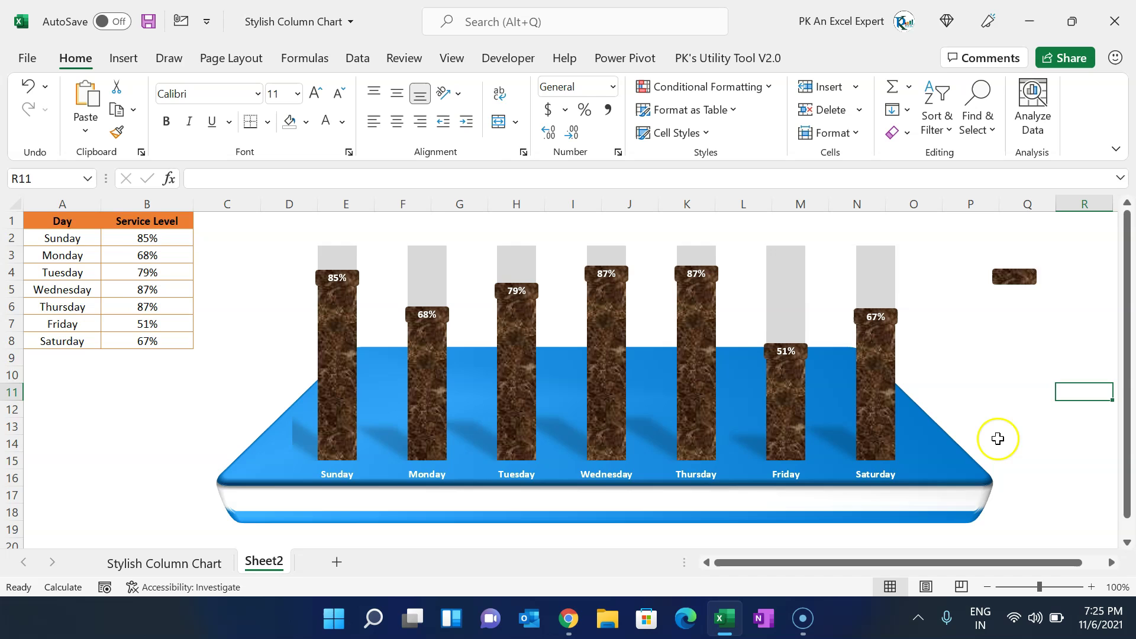
{"action": "scroll", "coordinate": [999, 436], "scroll_direction": "down", "scroll_amount": 1}
{"action": "left_click", "coordinate": [1054, 432]}
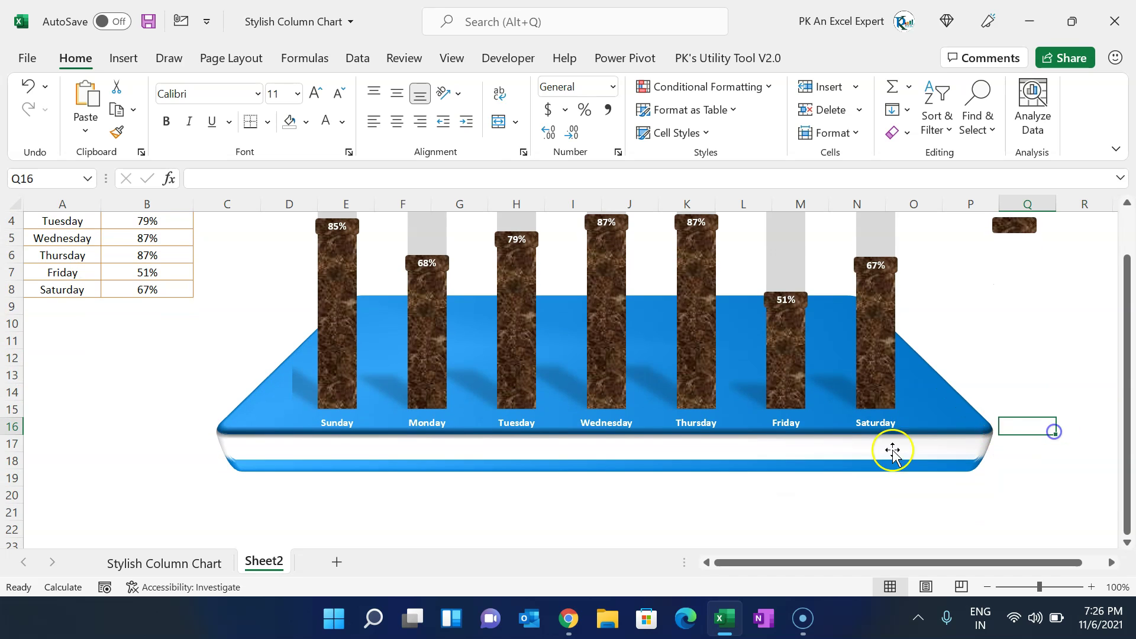
{"action": "left_click", "coordinate": [435, 451]}
Step: Nudge the blue platform slightly right and draw a text box across its white band
{"action": "left_click_drag", "start_coordinate": [961, 463], "coordinate": [963, 443]}
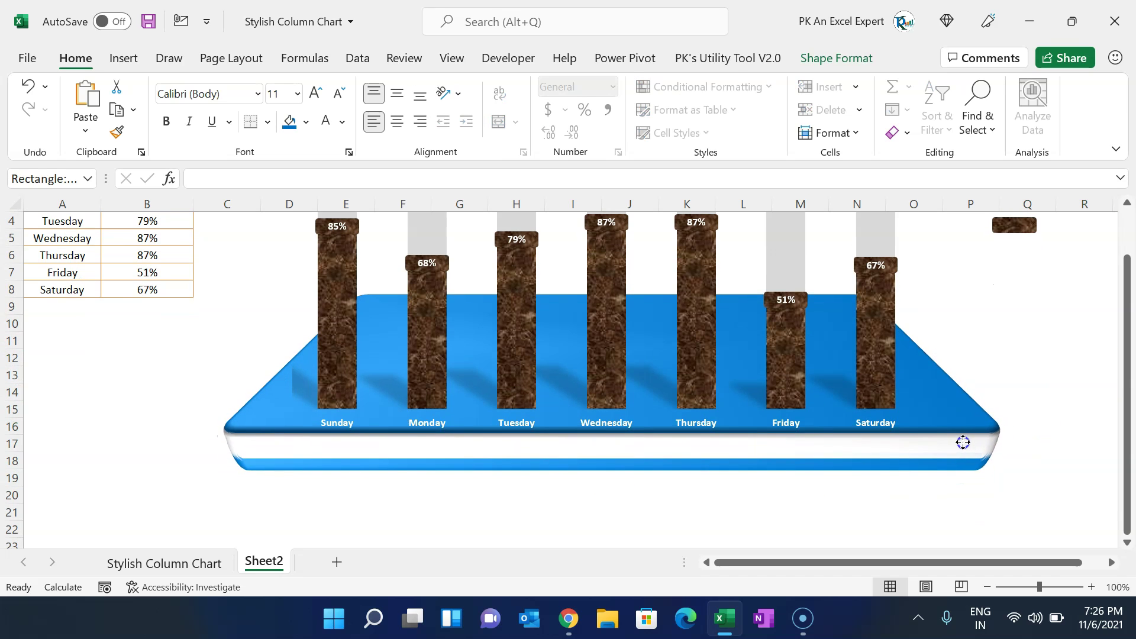
{"action": "left_click", "coordinate": [552, 451]}
{"action": "left_click", "coordinate": [1027, 375]}
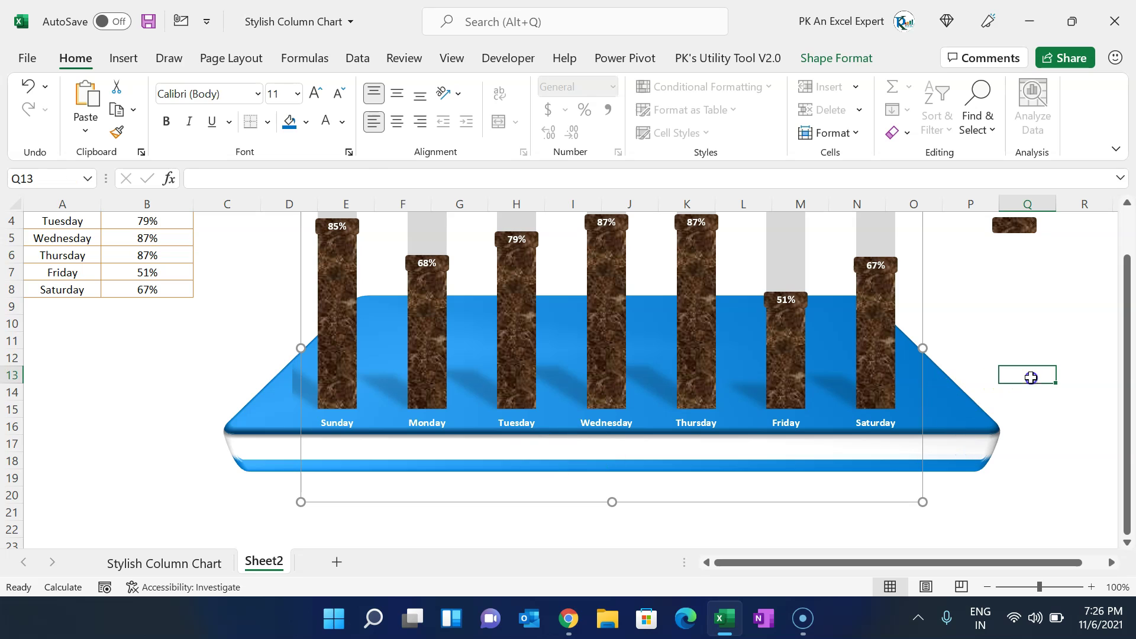
{"action": "left_click", "coordinate": [125, 58]}
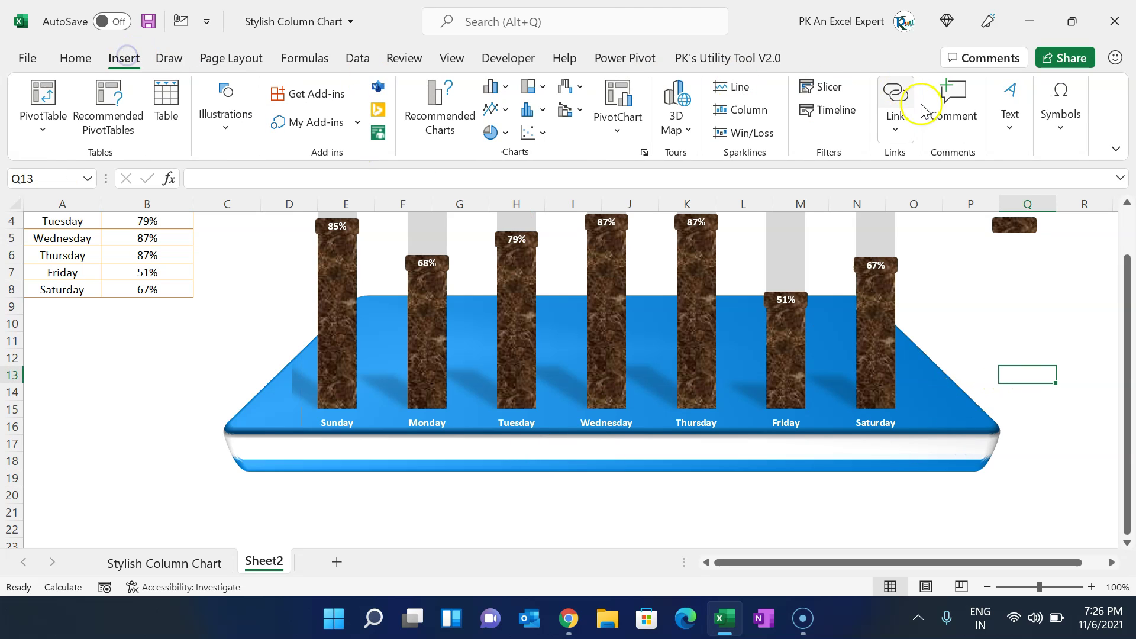
{"action": "left_click", "coordinate": [1013, 131]}
{"action": "left_click", "coordinate": [924, 184]}
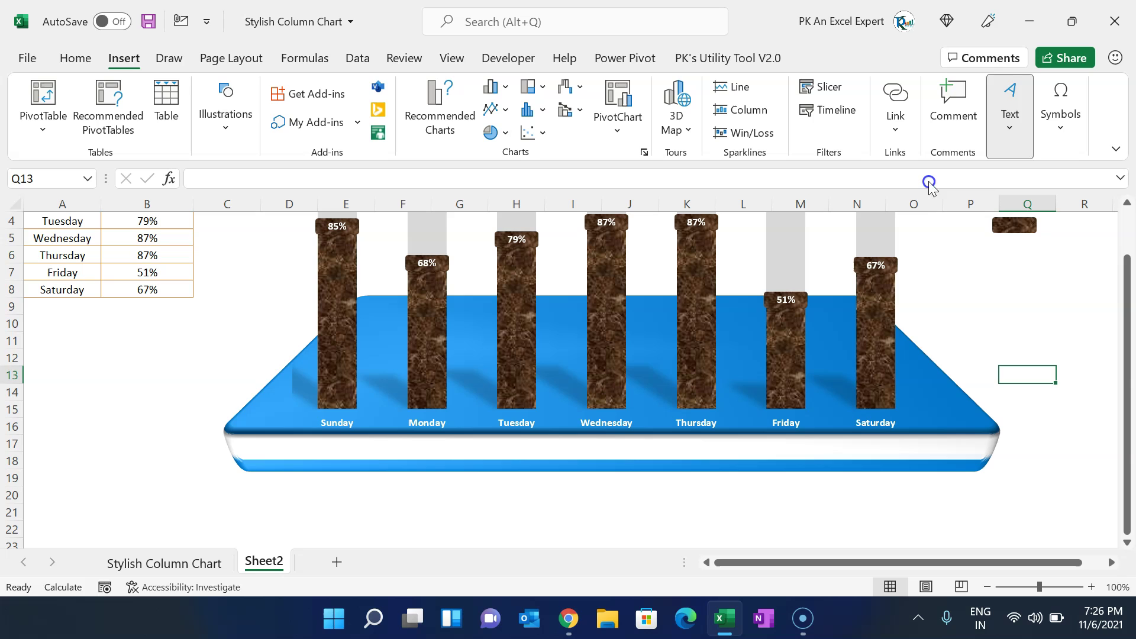
{"action": "left_click_drag", "start_coordinate": [370, 442], "coordinate": [813, 478]}
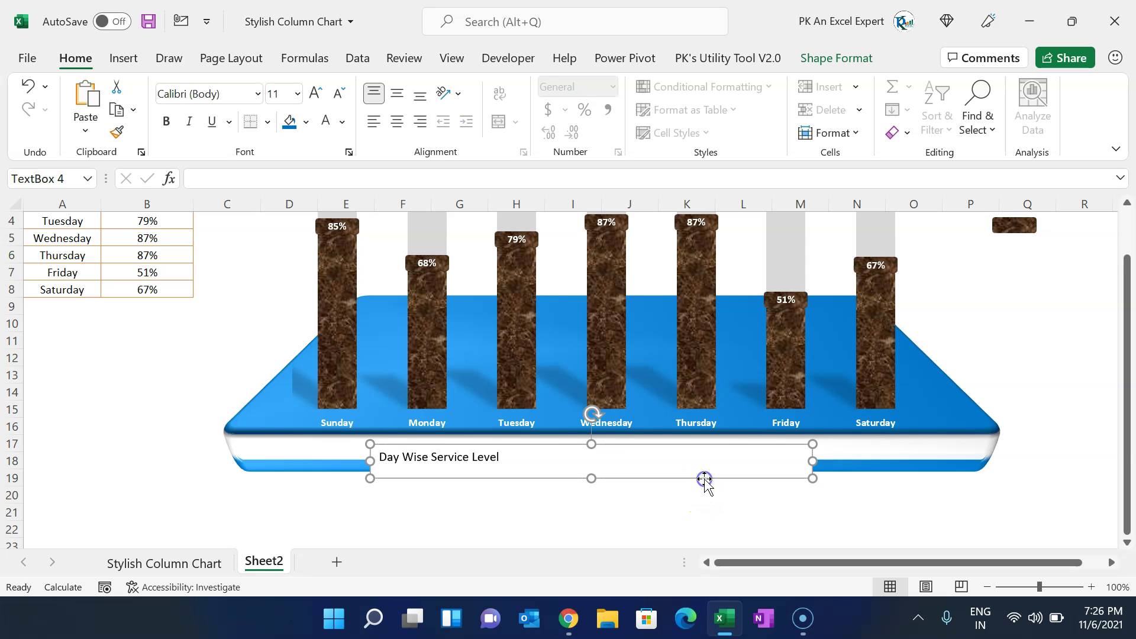
Step: Format the title centred, black, 14-point Arial Rounded MT Bold, and shorten its box
{"action": "left_click", "coordinate": [398, 118]}
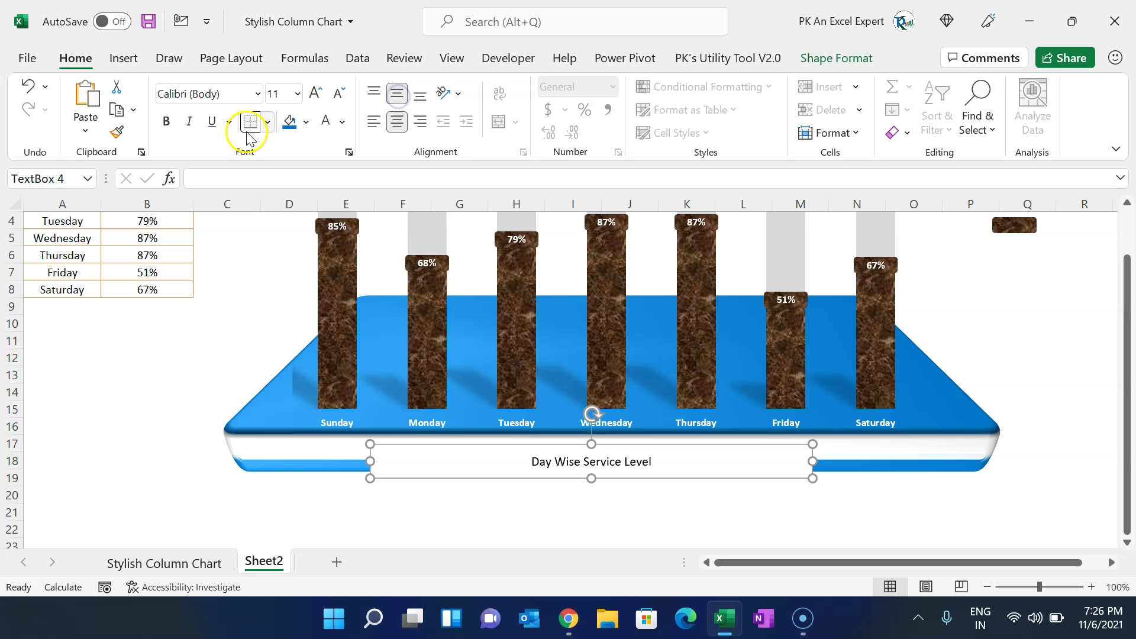
{"action": "left_click", "coordinate": [342, 122]}
{"action": "left_click", "coordinate": [339, 194]}
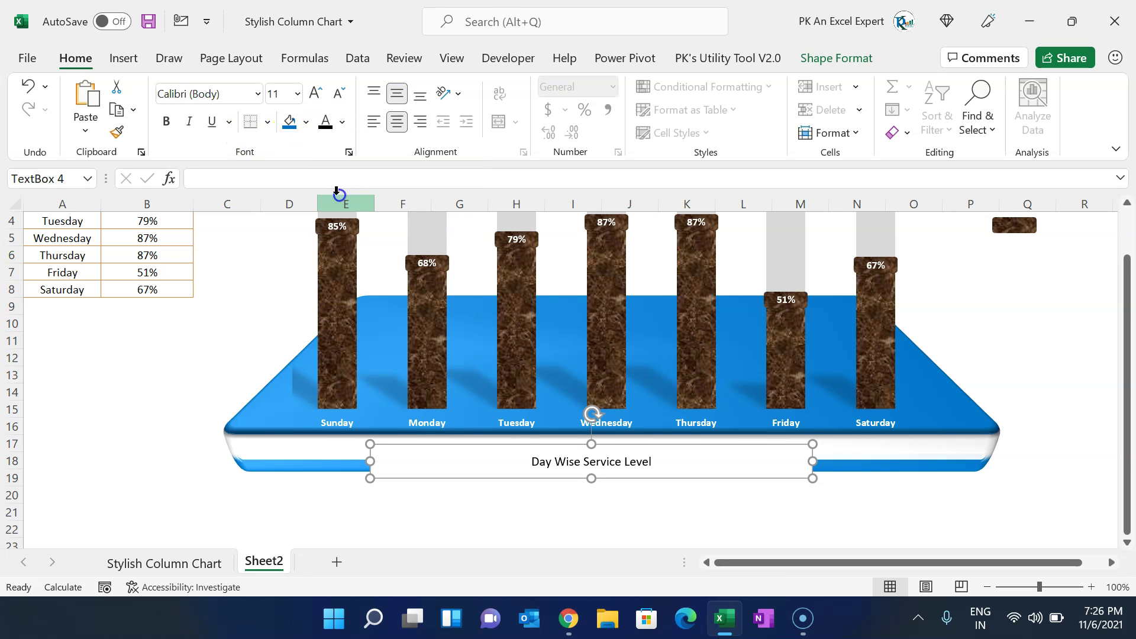
{"action": "left_click", "coordinate": [166, 121]}
{"action": "left_click", "coordinate": [319, 98]}
{"action": "left_click", "coordinate": [319, 98]}
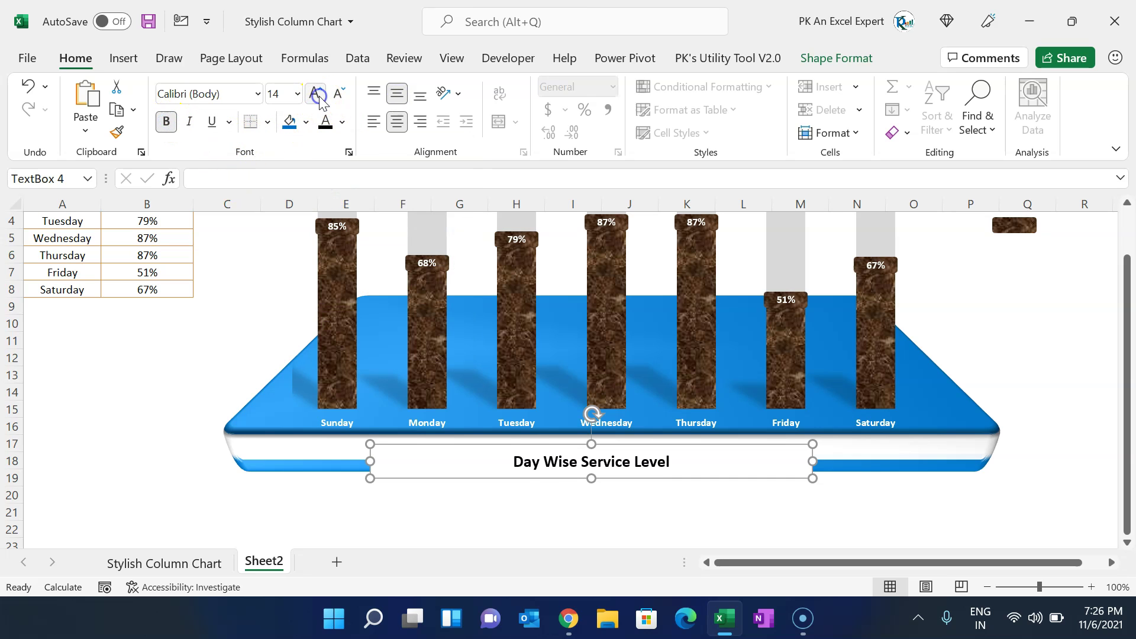
{"action": "left_click", "coordinate": [242, 88]}
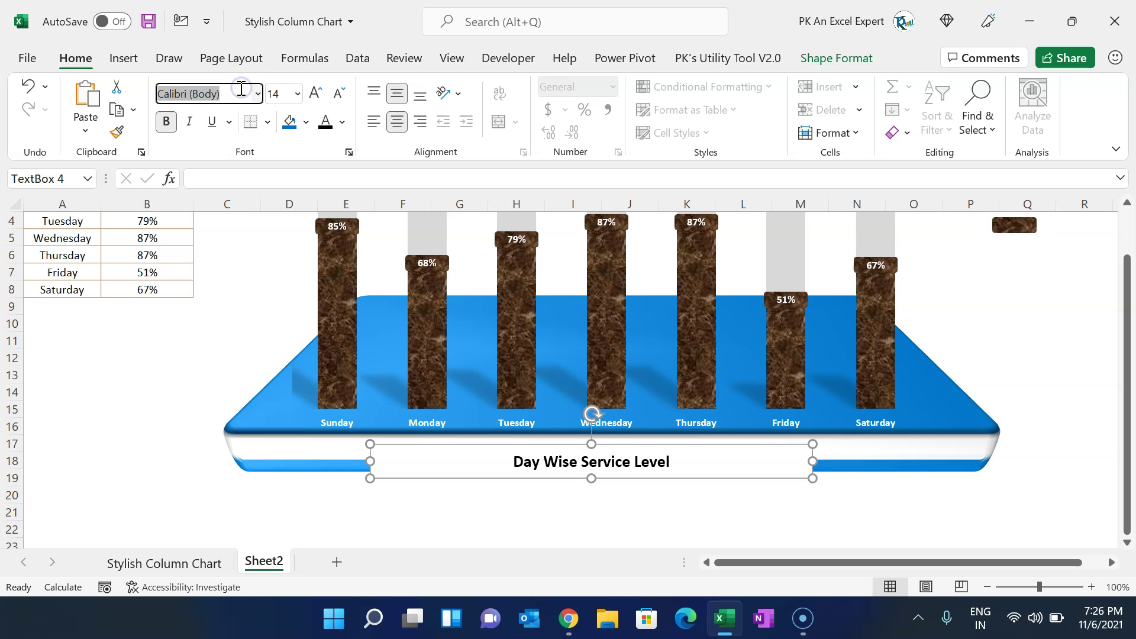
{"action": "type", "text": "Arial"}
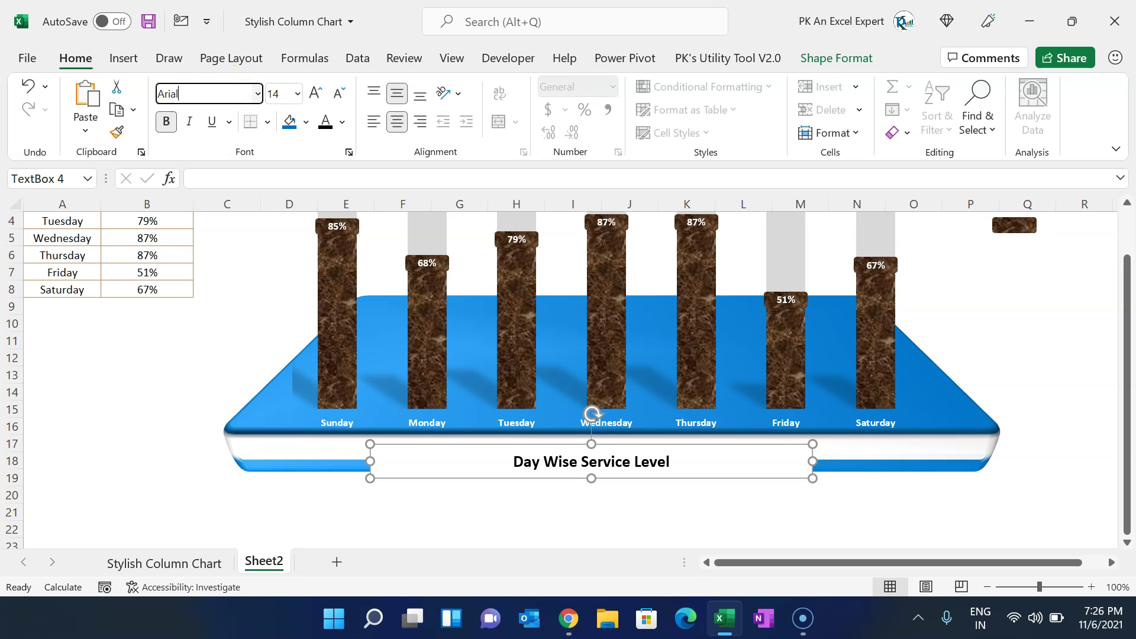
{"action": "type", "text": " Ro"}
{"action": "key", "text": "Return"}
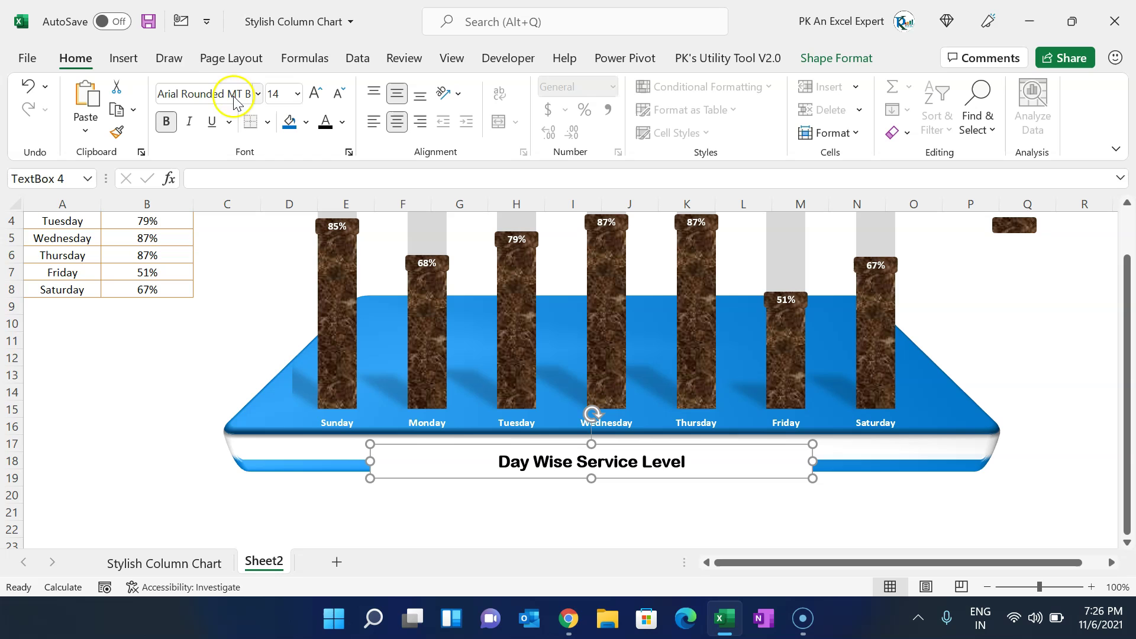
{"action": "left_click", "coordinate": [166, 121]}
{"action": "left_click_drag", "start_coordinate": [593, 478], "coordinate": [593, 469]}
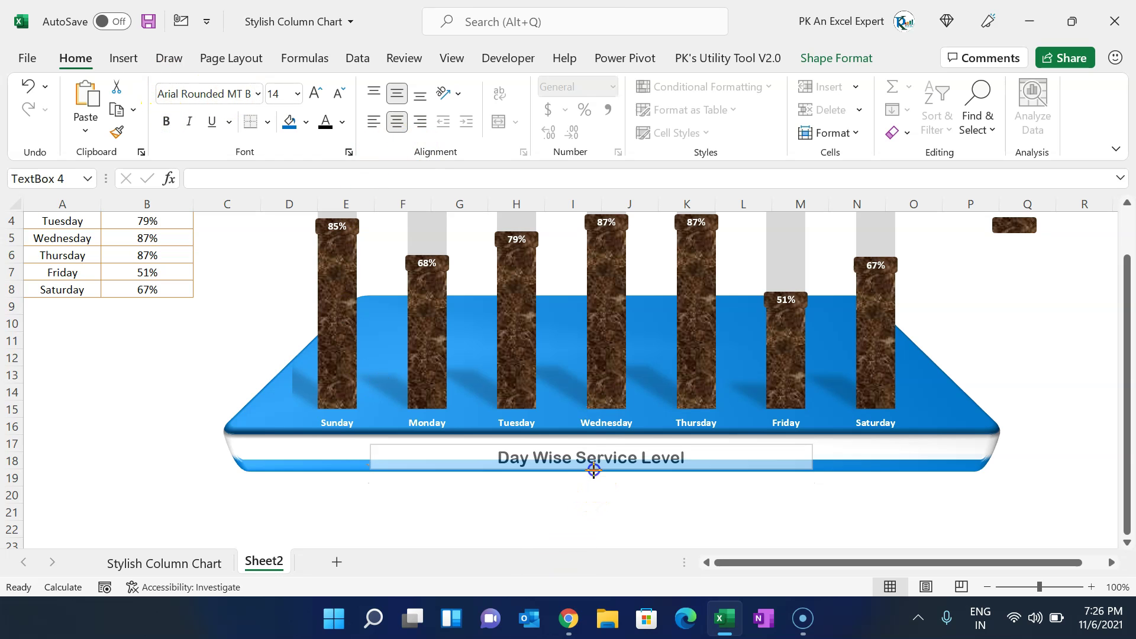
Step: Give the title box no fill and no outline, and move it slightly up and right
{"action": "left_click", "coordinate": [829, 61]}
{"action": "left_click", "coordinate": [456, 87]}
{"action": "left_click", "coordinate": [473, 312]}
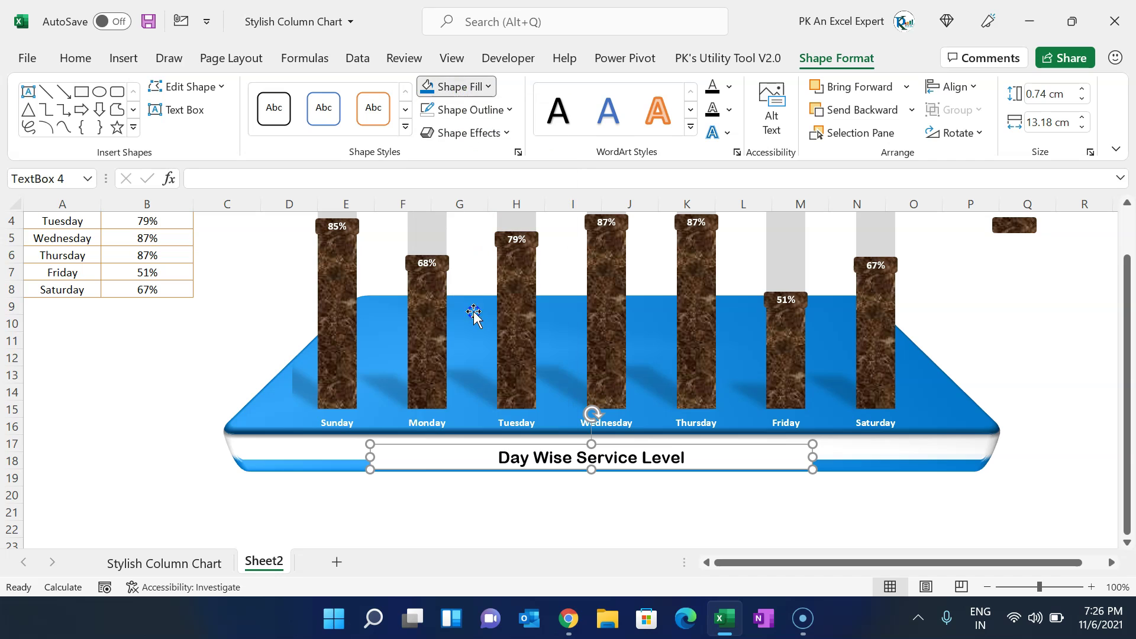
{"action": "left_click", "coordinate": [497, 109]}
{"action": "left_click", "coordinate": [472, 334]}
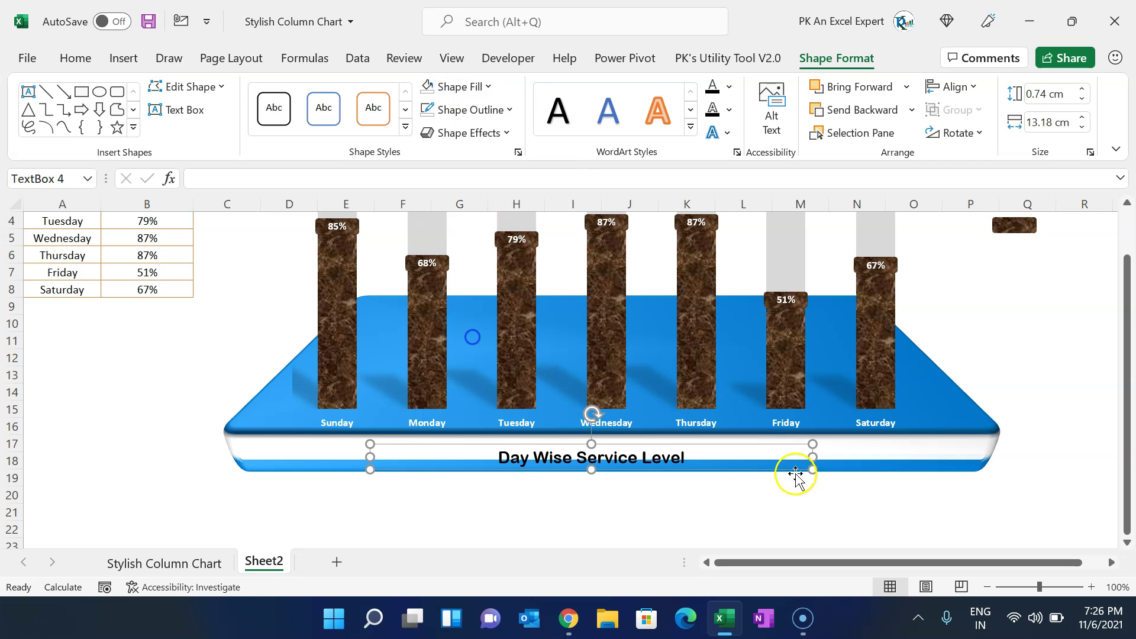
{"action": "left_click_drag", "start_coordinate": [773, 471], "coordinate": [811, 432]}
{"action": "left_click", "coordinate": [776, 513]}
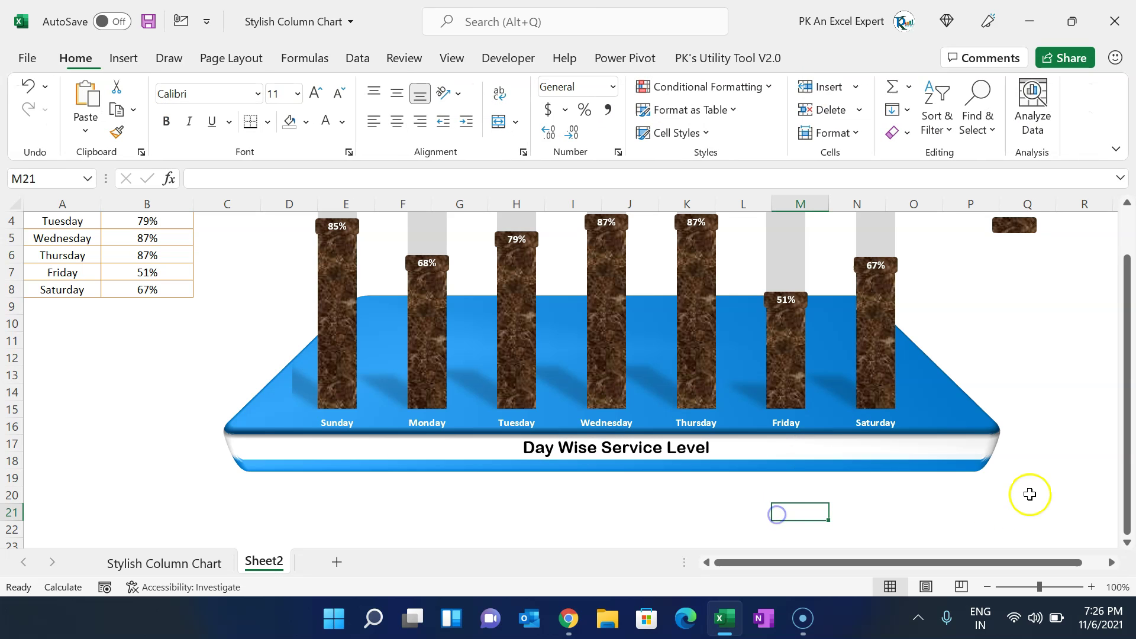
Step: Group the blue platform, chart and title, then shift the group slightly left and up
{"action": "scroll", "coordinate": [1027, 492], "scroll_direction": "up", "scroll_amount": 1}
{"action": "left_click", "coordinate": [980, 481]}
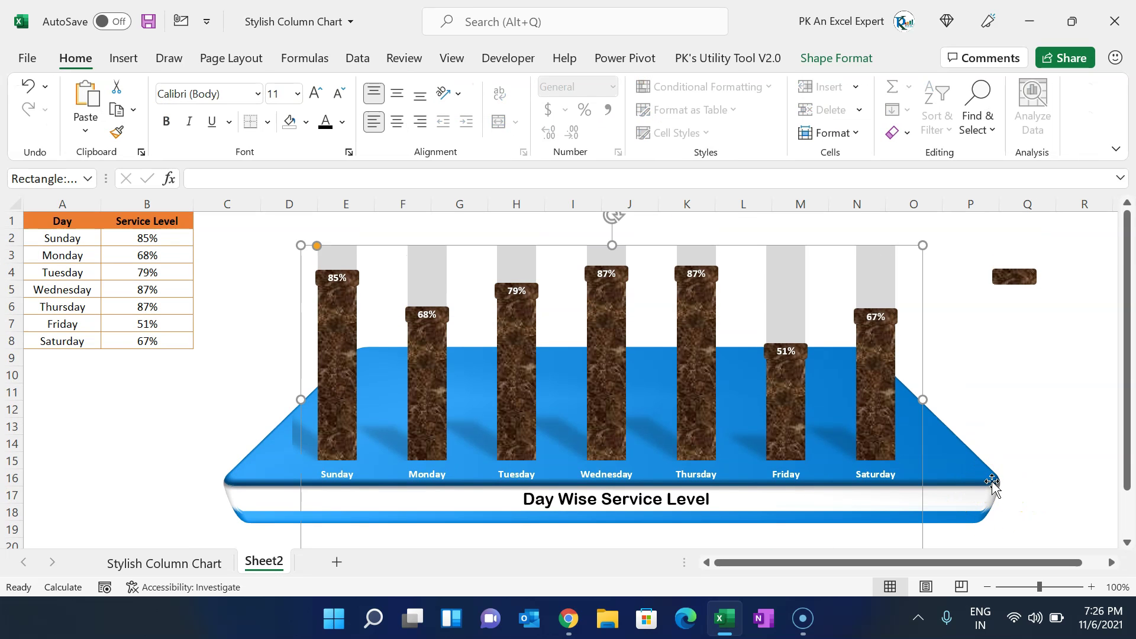
{"action": "left_click", "coordinate": [994, 488], "text": "ctrl"}
{"action": "left_click", "coordinate": [1025, 281], "text": "ctrl"}
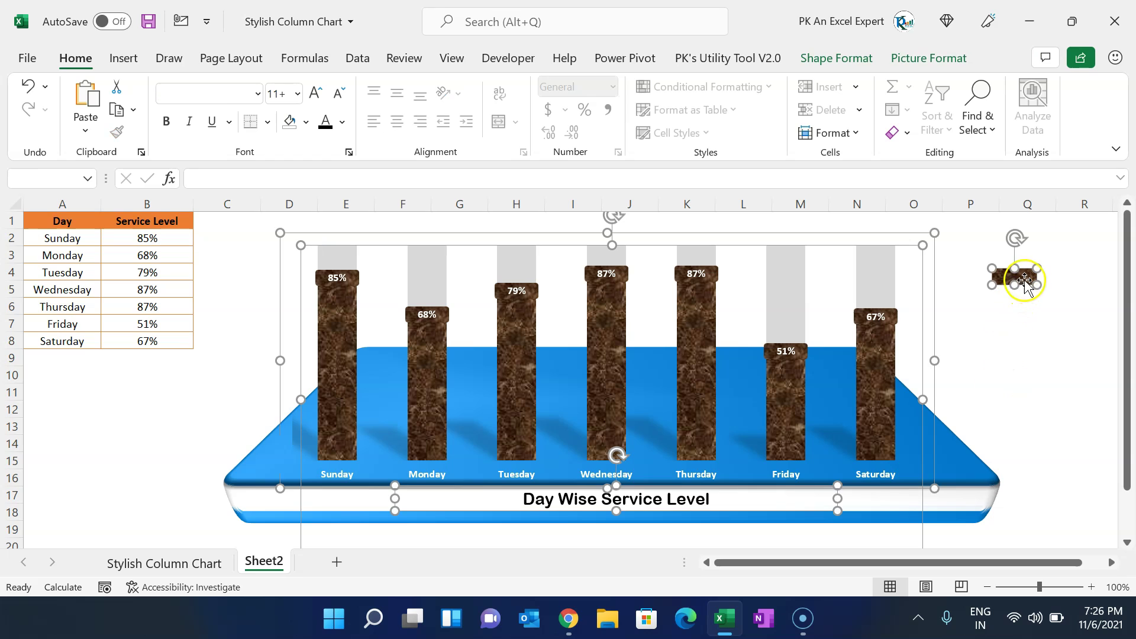
{"action": "left_click", "coordinate": [1024, 276], "text": "ctrl"}
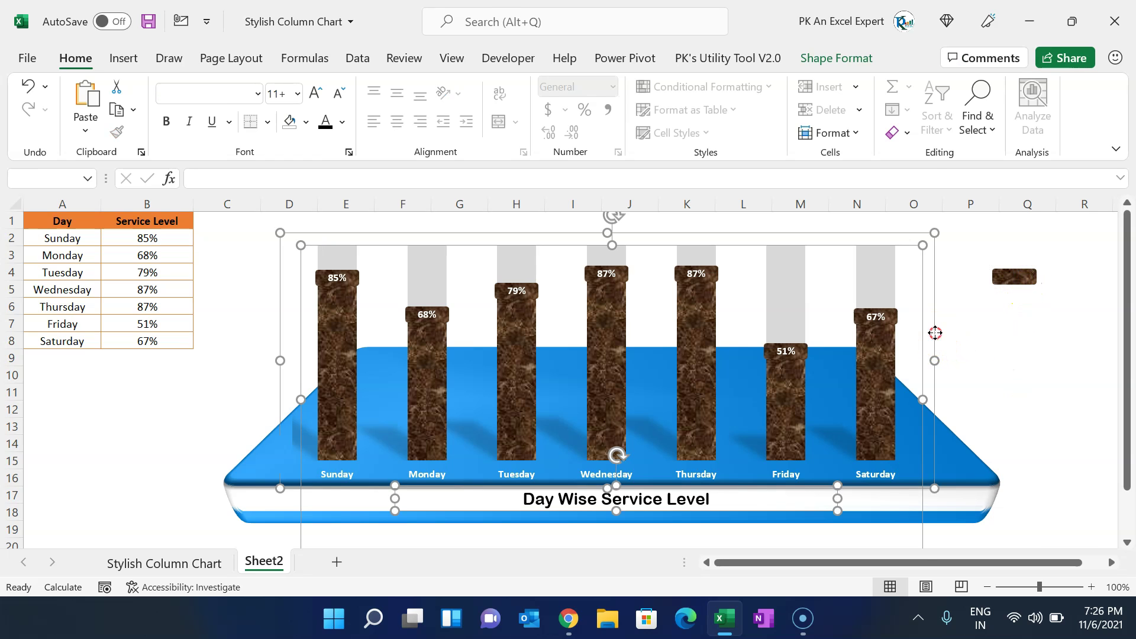
{"action": "right_click", "coordinate": [934, 333]}
{"action": "mouse_move", "coordinate": [1000, 364]}
{"action": "left_click", "coordinate": [866, 364]}
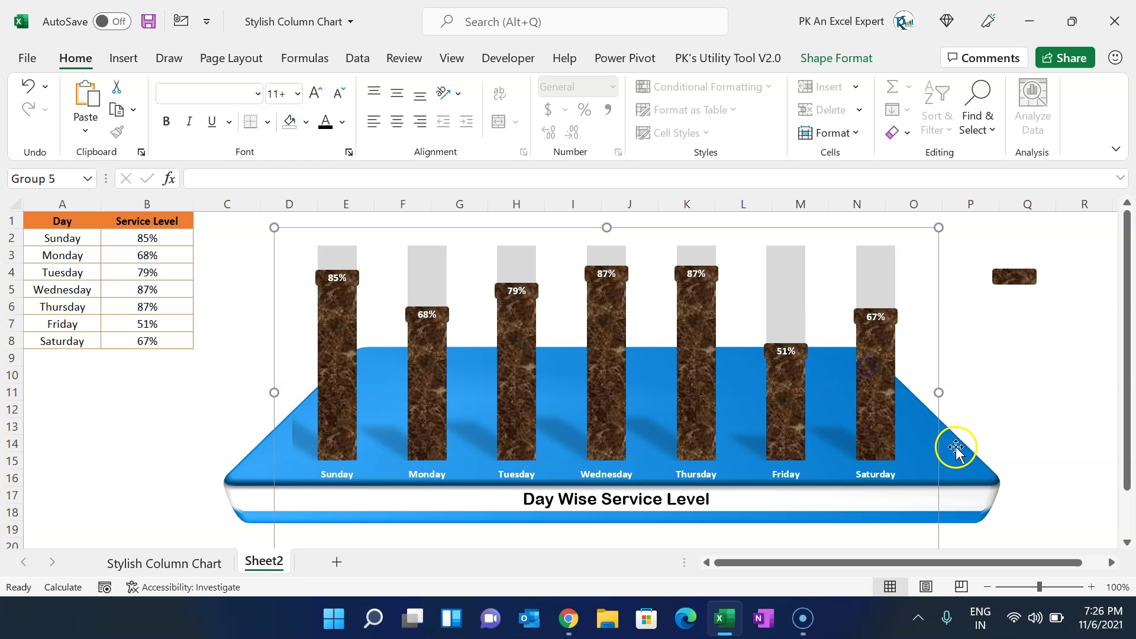
{"action": "mouse_move", "coordinate": [966, 486]}
{"action": "left_mouse_down"}
{"action": "mouse_move", "coordinate": [966, 464]}
{"action": "mouse_move", "coordinate": [964, 477]}
{"action": "left_mouse_up"}
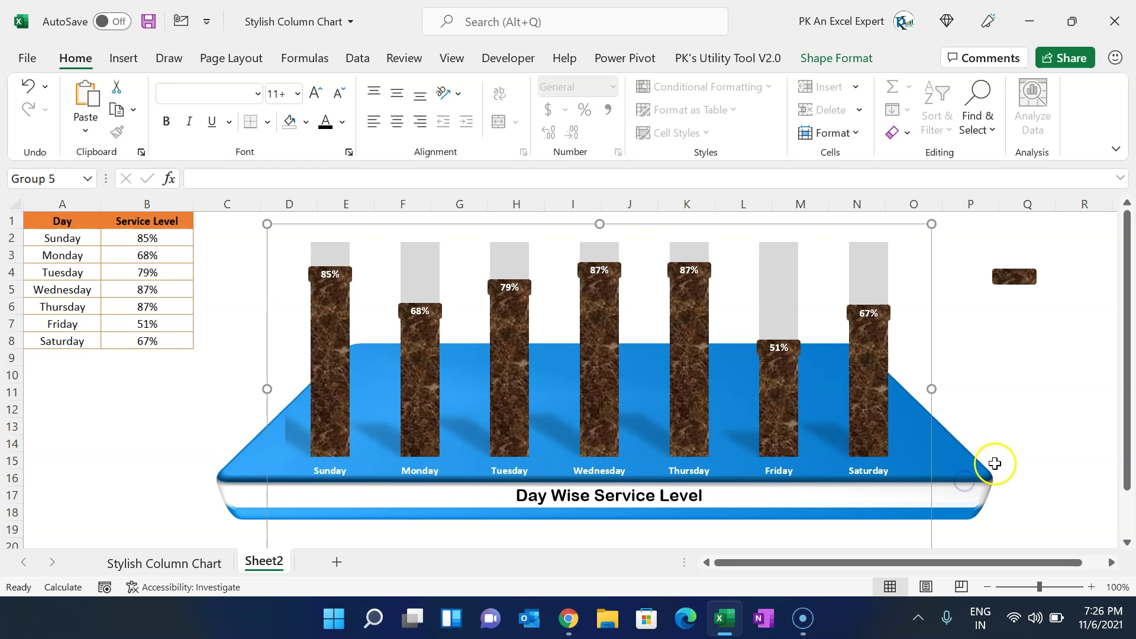
{"action": "left_click", "coordinate": [1012, 383]}
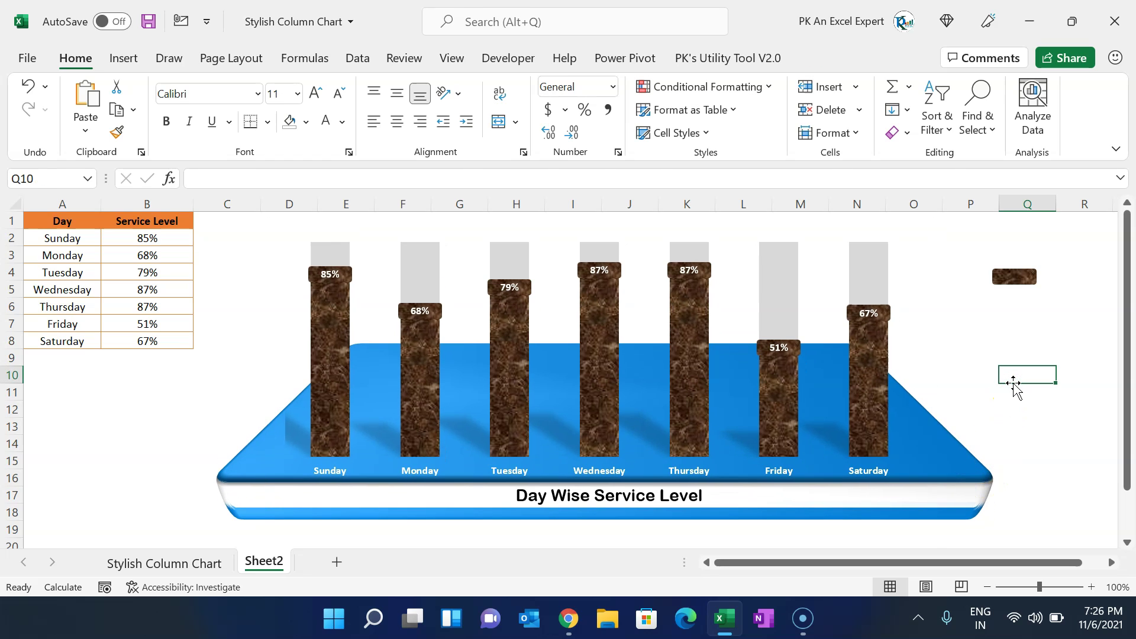